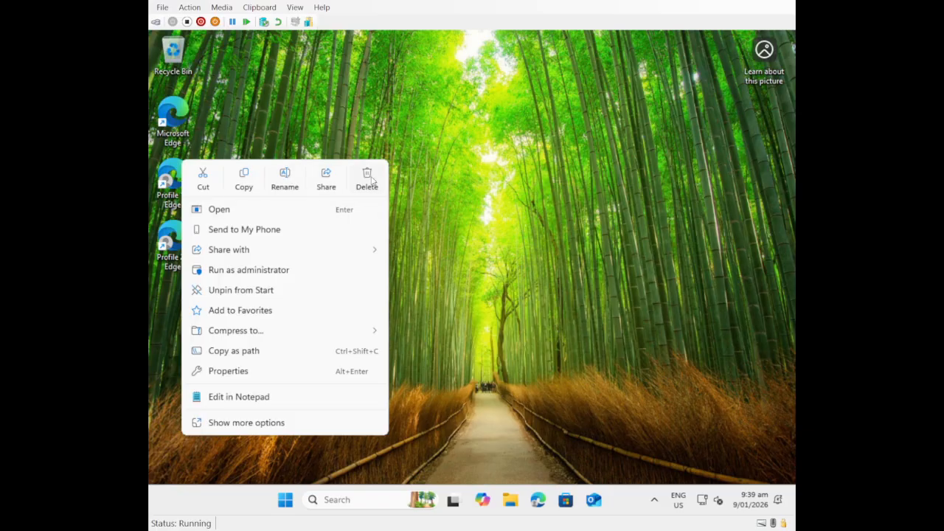
# Delete the selected Edge shortcuts from the desktop and move the Profile 2 - Edge shortcut directly beneath the Recycle Bin
pyautogui.click(367, 179)
pyautogui.moveTo(170, 240); pyautogui.dragTo(164, 114)
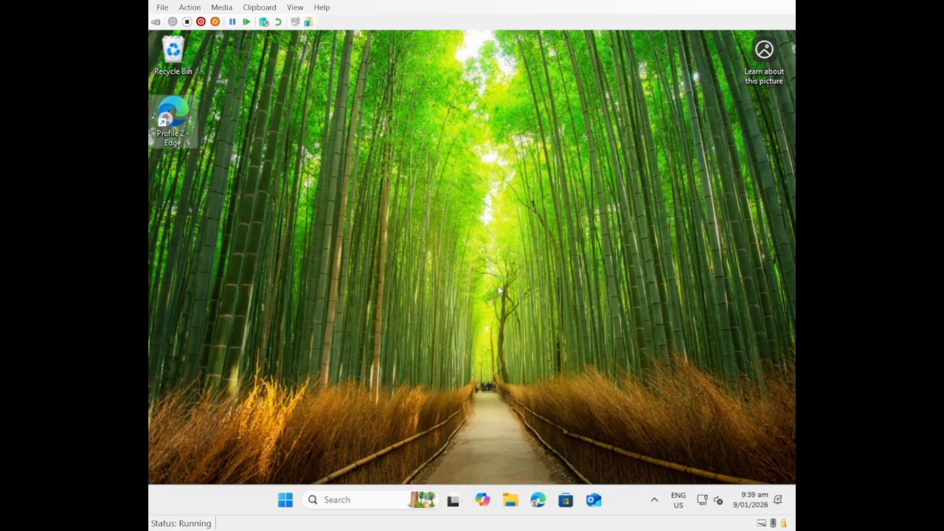
pyautogui.click(701, 496)
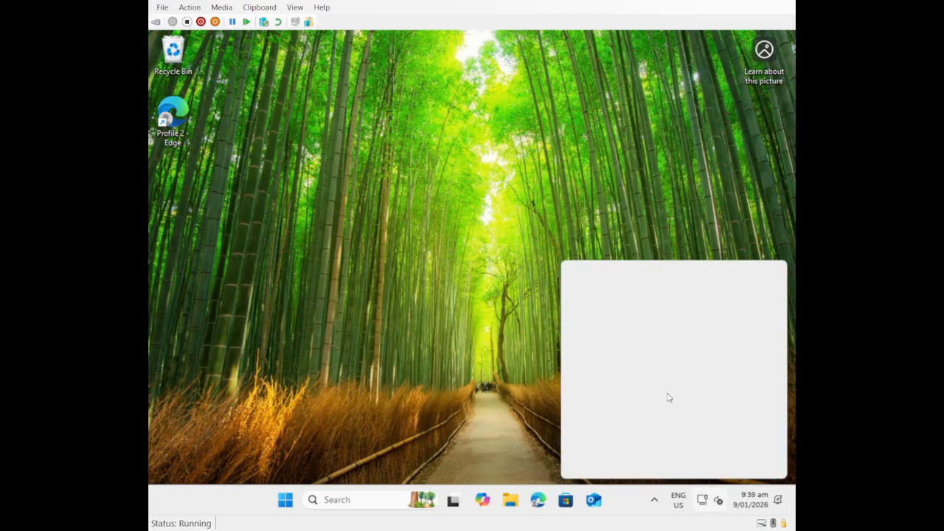
pyautogui.scroll(-2, 627, 324)
pyautogui.scroll(1, 638, 338)
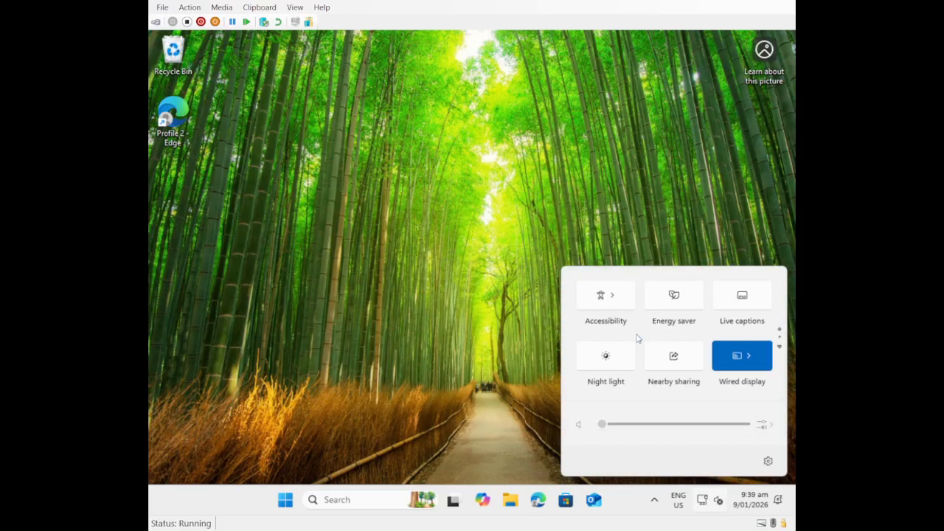
pyautogui.scroll(-2, 638, 337)
# In the advanced sharing settings, turn on network discovery and file and printer sharing for public networks
pyautogui.rightClick(707, 505)
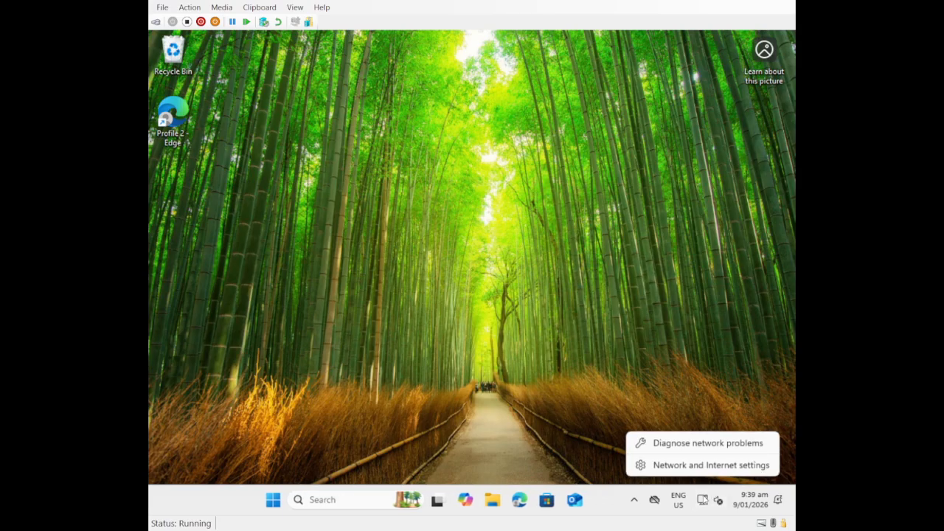
pyautogui.click(702, 463)
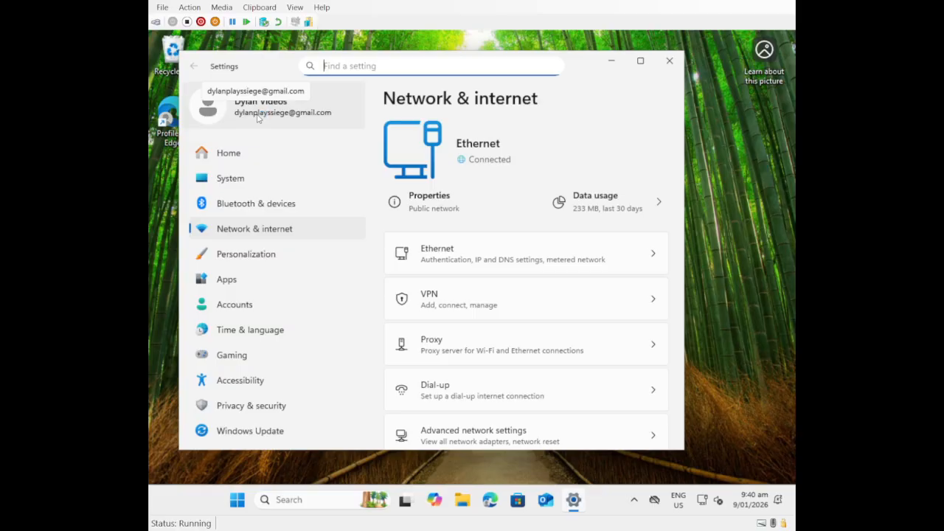
pyautogui.scroll(-1, 485, 336)
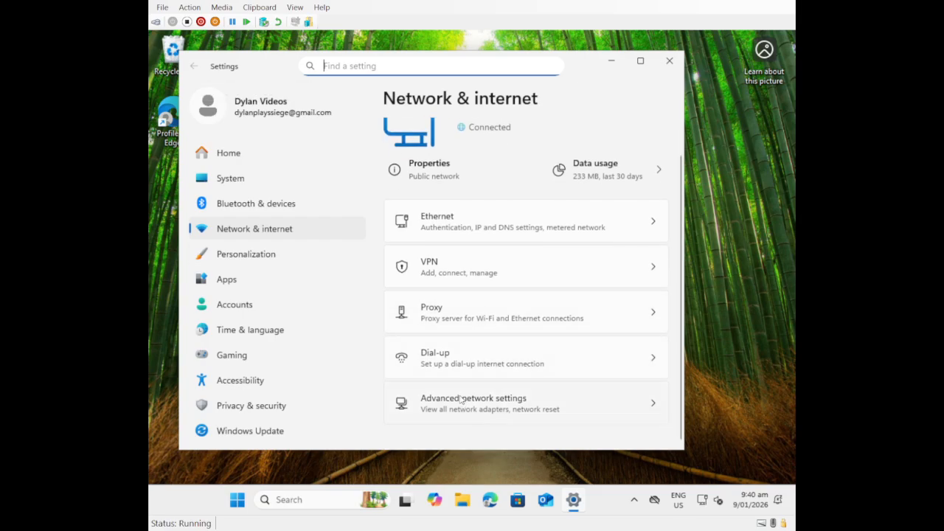
pyautogui.click(493, 405)
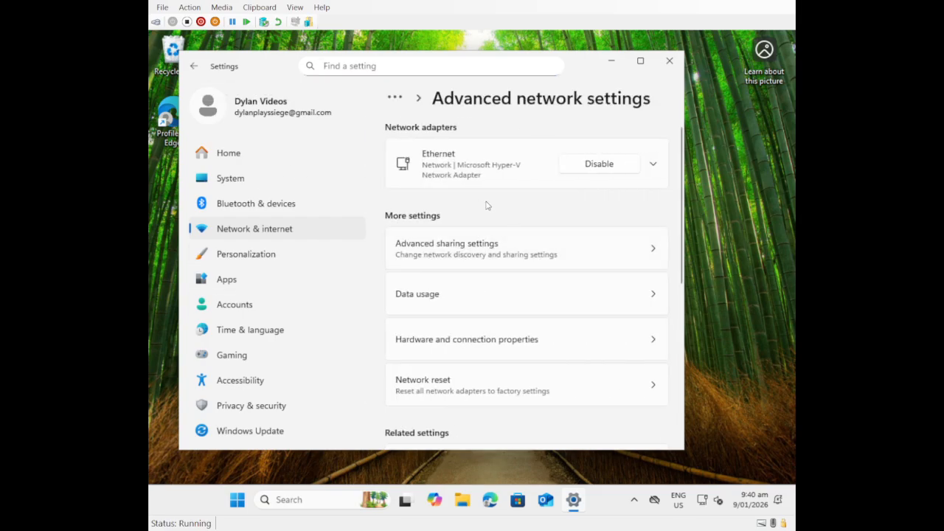
pyautogui.click(413, 248)
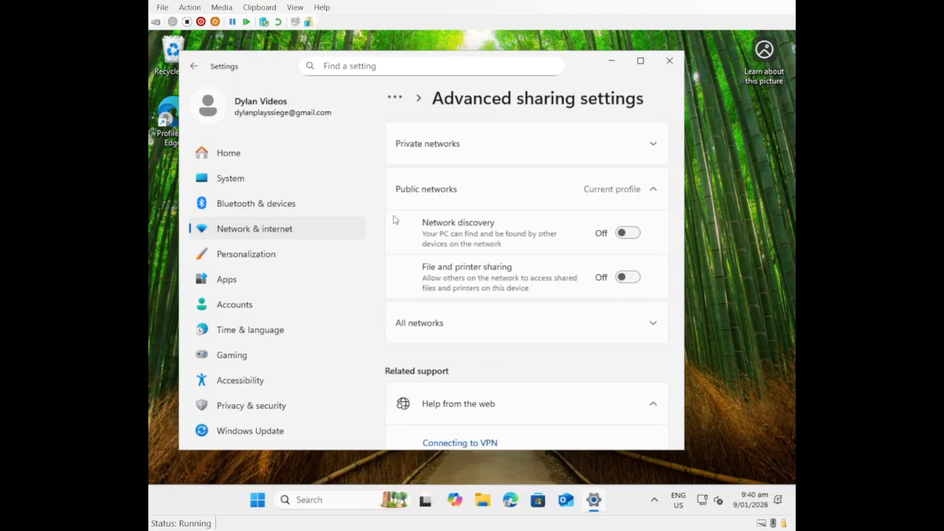
pyautogui.click(624, 235)
pyautogui.click(626, 278)
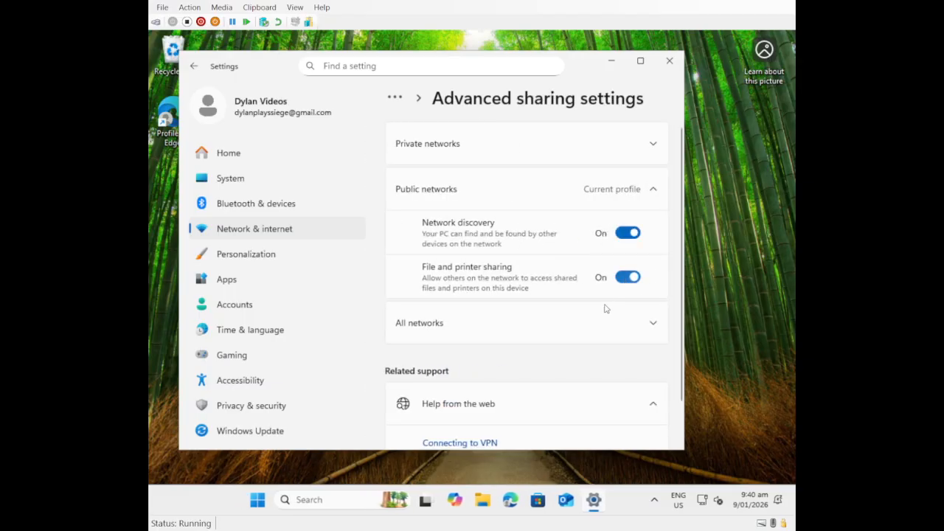
# Turn on public folder sharing and turn off password protected sharing for all networks
pyautogui.click(604, 322)
pyautogui.click(620, 367)
pyautogui.scroll(-5, 615, 362)
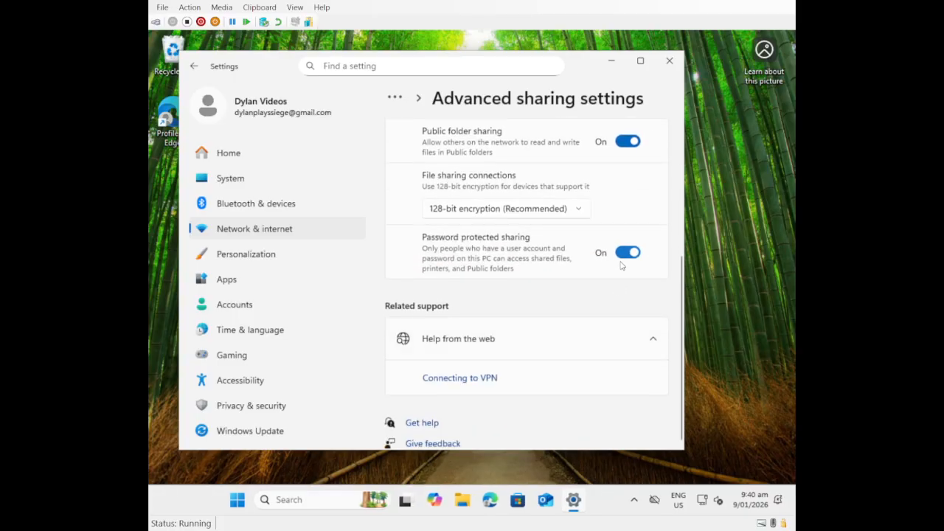
pyautogui.click(623, 255)
# Expand the private networks options and check that network discovery and file and printer sharing are on
pyautogui.scroll(5, 625, 251)
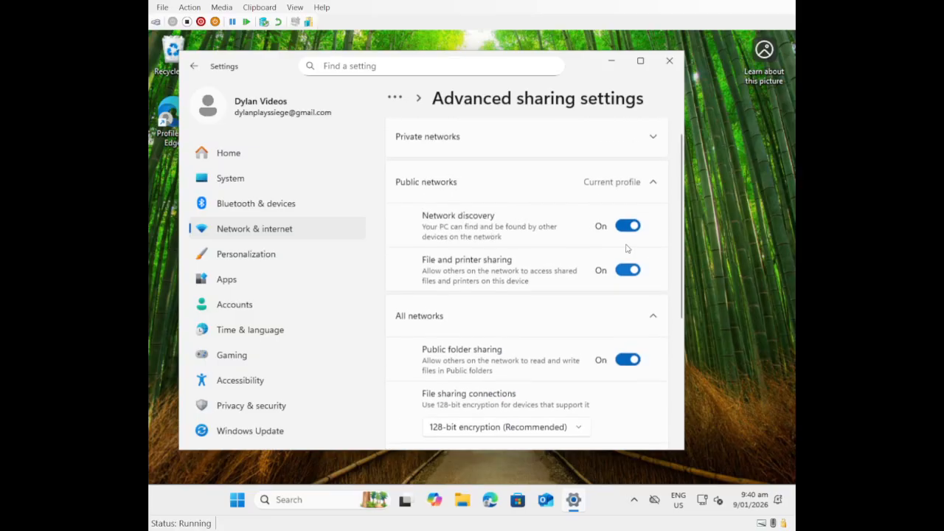
pyautogui.click(628, 154)
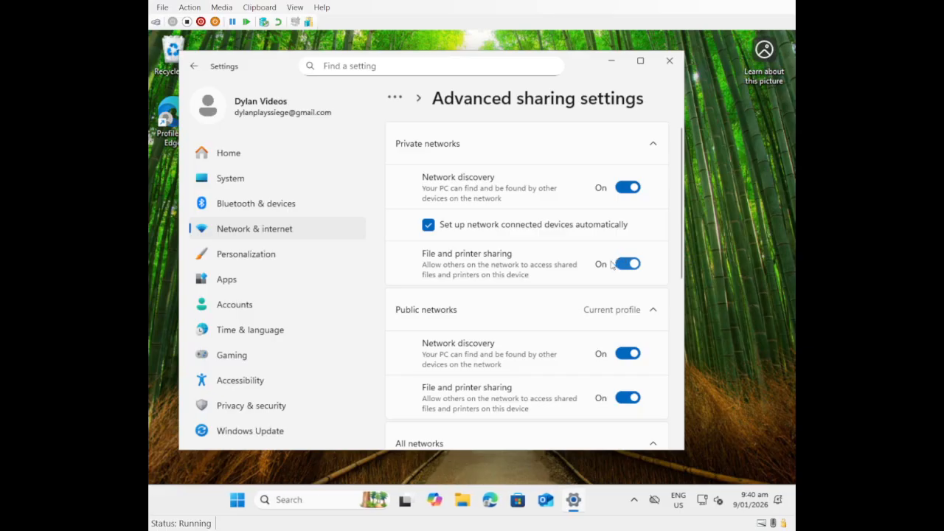
pyautogui.scroll(-3, 566, 262)
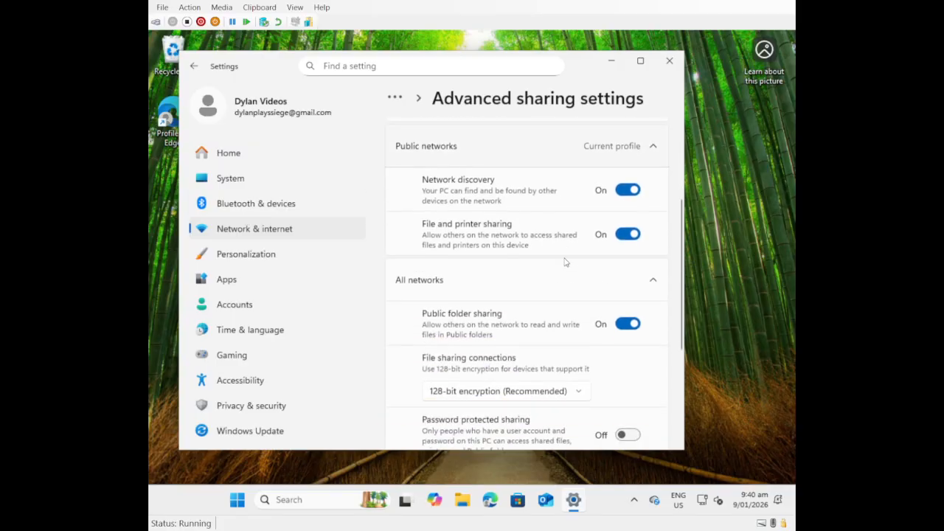
pyautogui.scroll(-2, 566, 262)
pyautogui.scroll(5, 562, 261)
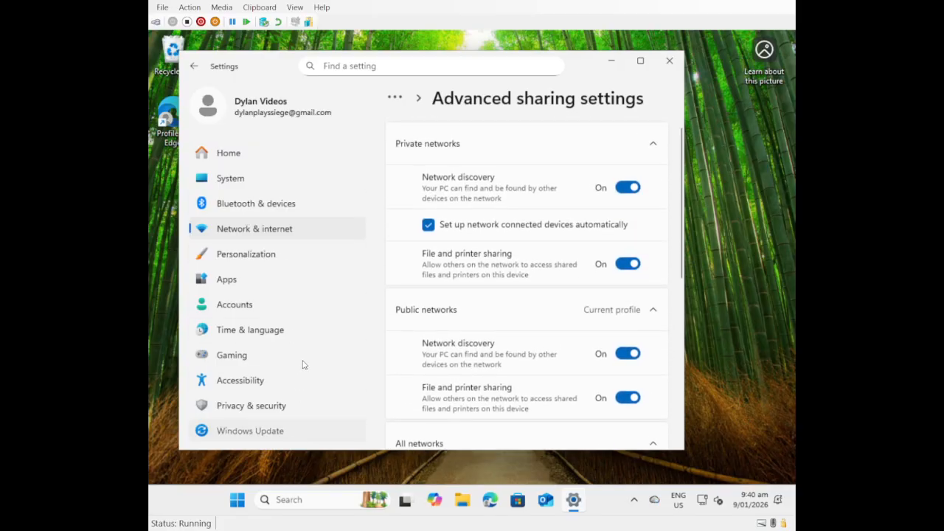
# Open Windows Security's firewall and network protection area from the Privacy & security settings
pyautogui.click(288, 405)
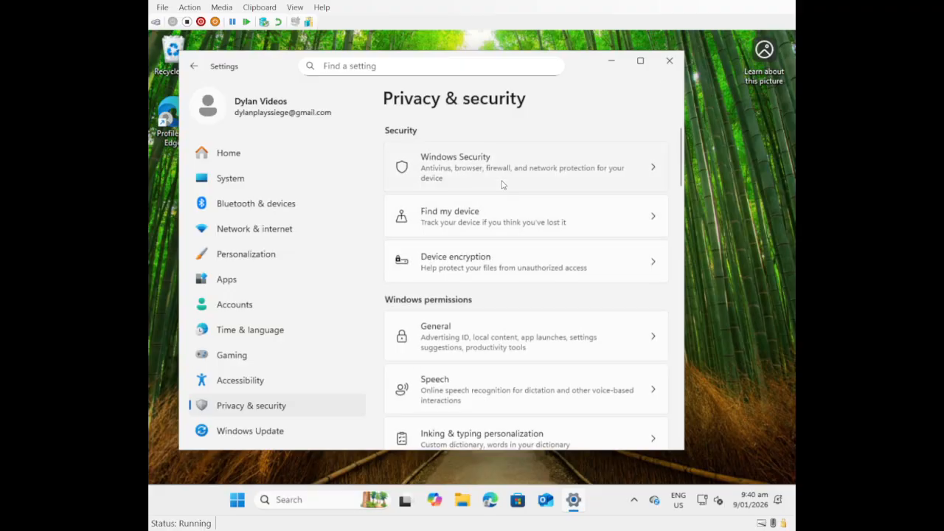
pyautogui.click(502, 185)
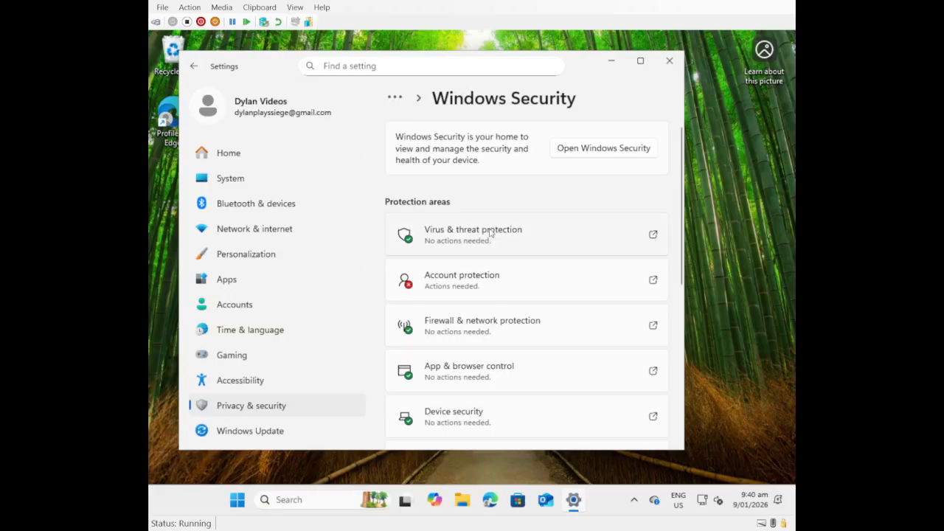
pyautogui.scroll(-3, 491, 234)
pyautogui.scroll(-2, 489, 232)
pyautogui.scroll(4, 489, 231)
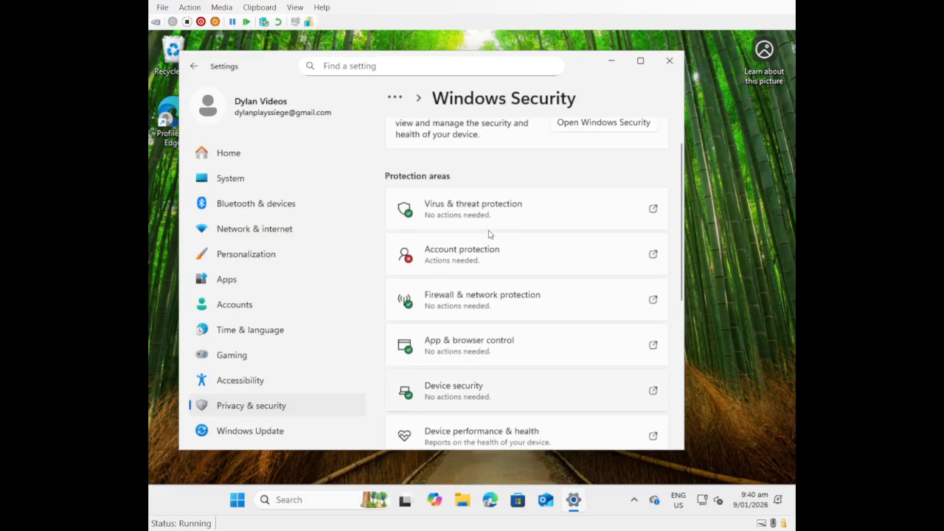
pyautogui.click(403, 255)
# Search Windows for "firewall" and open the Firewall & network protection result
pyautogui.click(325, 500)
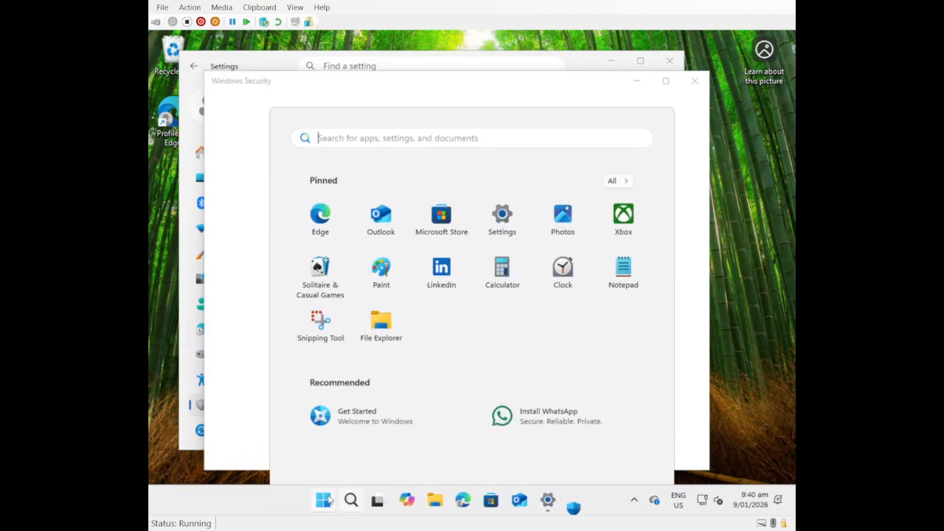
pyautogui.click(351, 501)
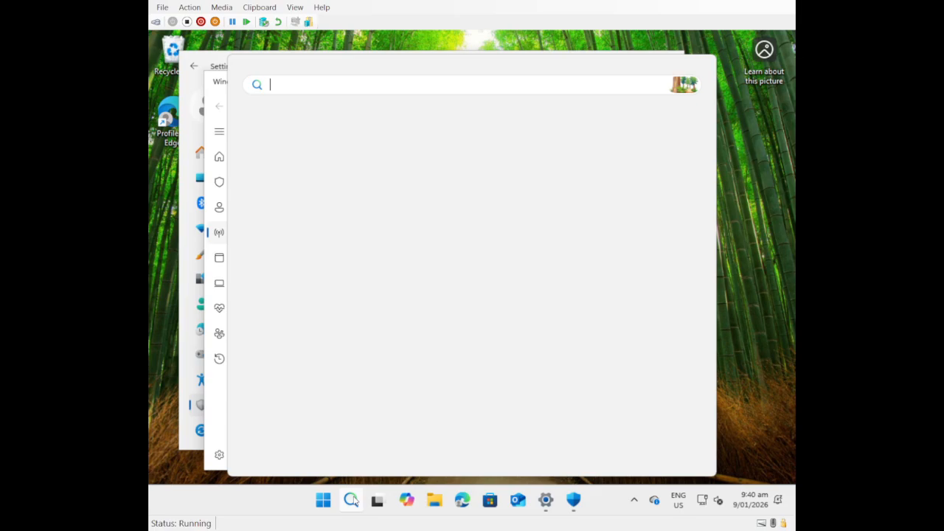
pyautogui.write('firewall')
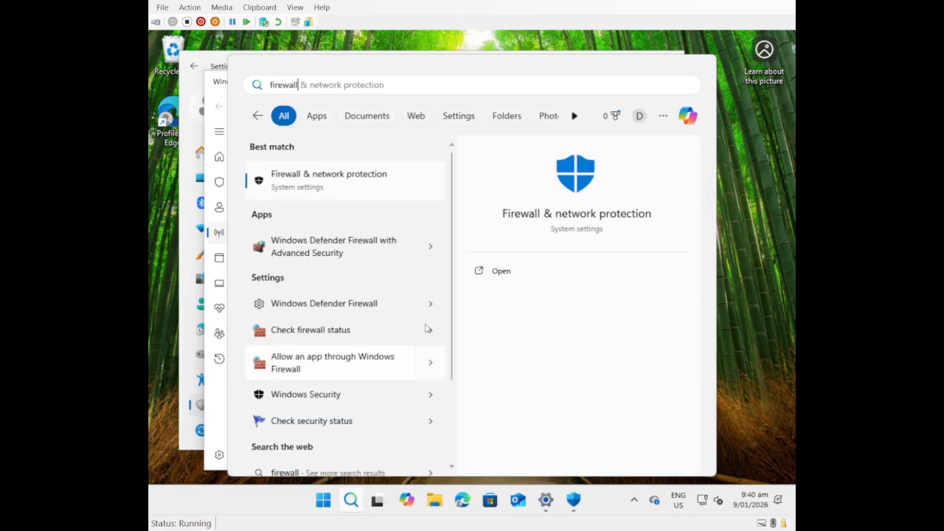
pyautogui.click(363, 184)
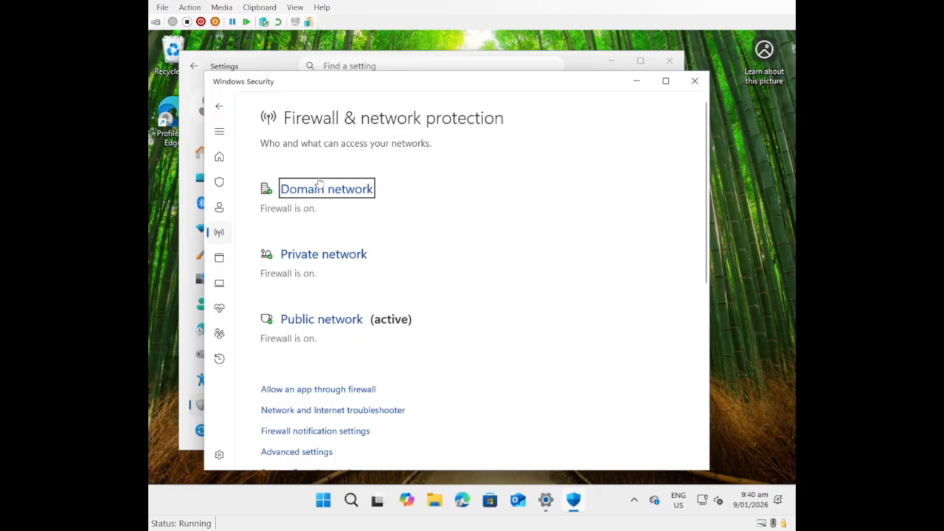
# Turn off Microsoft Defender Firewall for the domain network, allow the change, and return to the network overview
pyautogui.click(318, 185)
pyautogui.click(273, 327)
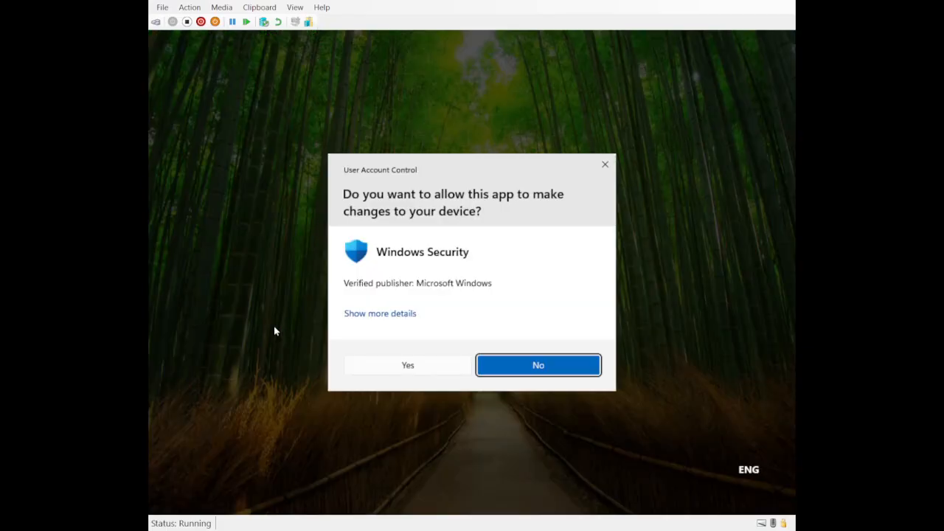
pyautogui.click(434, 373)
pyautogui.scroll(-5, 311, 325)
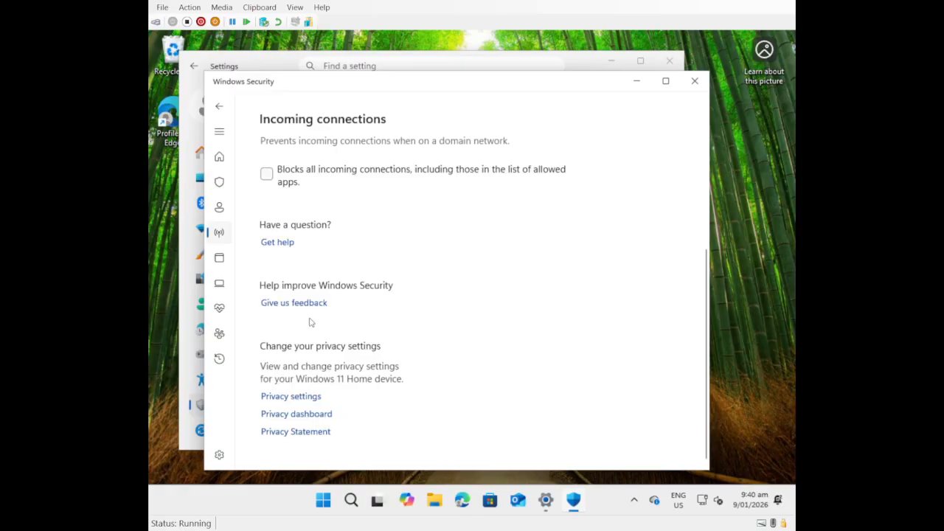
pyautogui.click(219, 106)
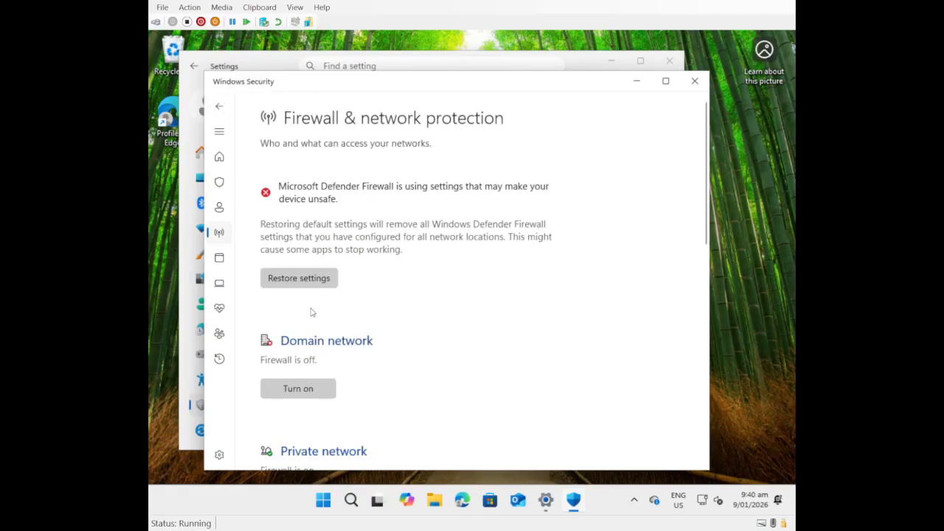
# Turn off Microsoft Defender Firewall for the private network, allow the change, and return to the network overview
pyautogui.scroll(-5, 311, 336)
pyautogui.click(308, 175)
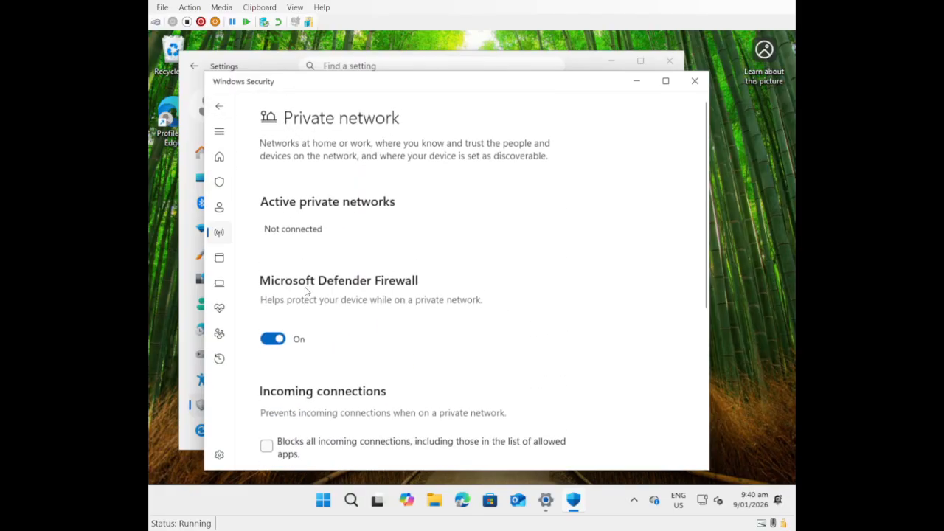
pyautogui.click(274, 340)
pyautogui.click(414, 367)
pyautogui.click(221, 107)
# Turn off Microsoft Defender Firewall for the active public network, allow the change, and return to the network overview
pyautogui.scroll(-4, 325, 354)
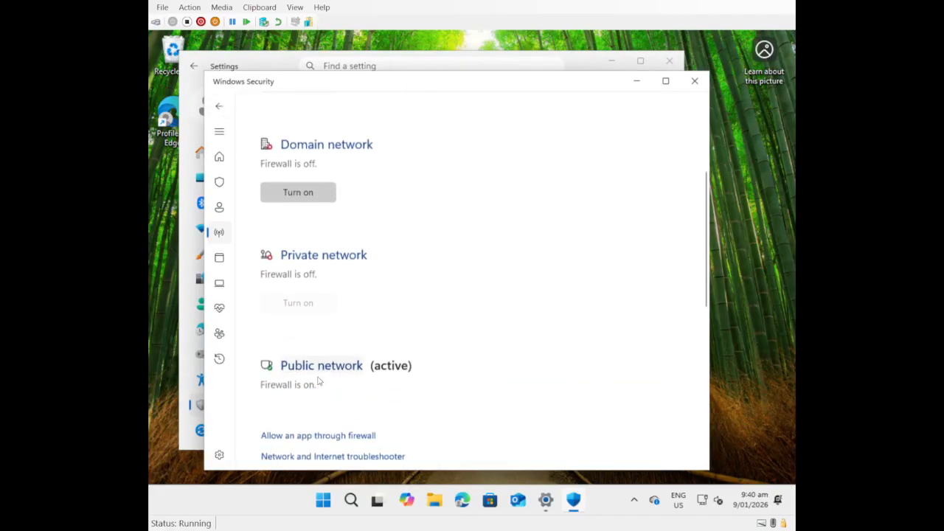
pyautogui.click(299, 338)
pyautogui.scroll(-3, 289, 295)
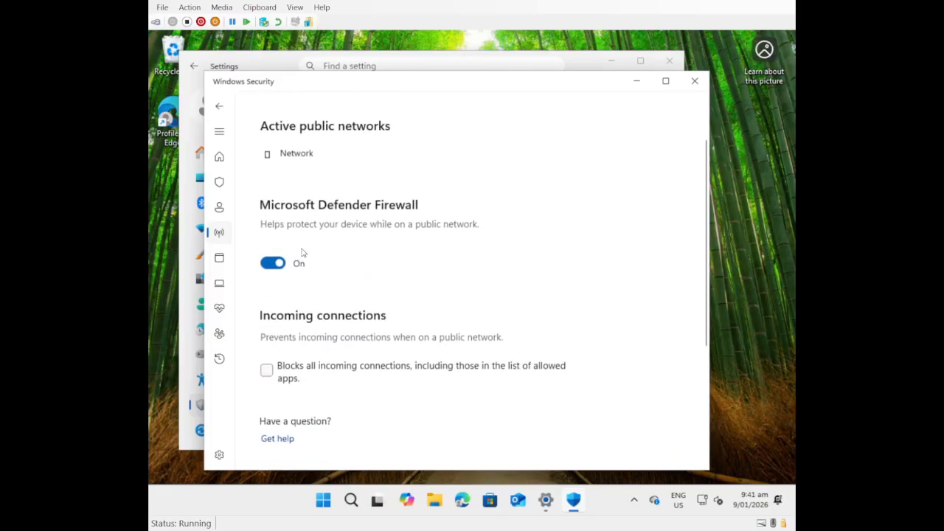
pyautogui.click(285, 227)
pyautogui.click(388, 369)
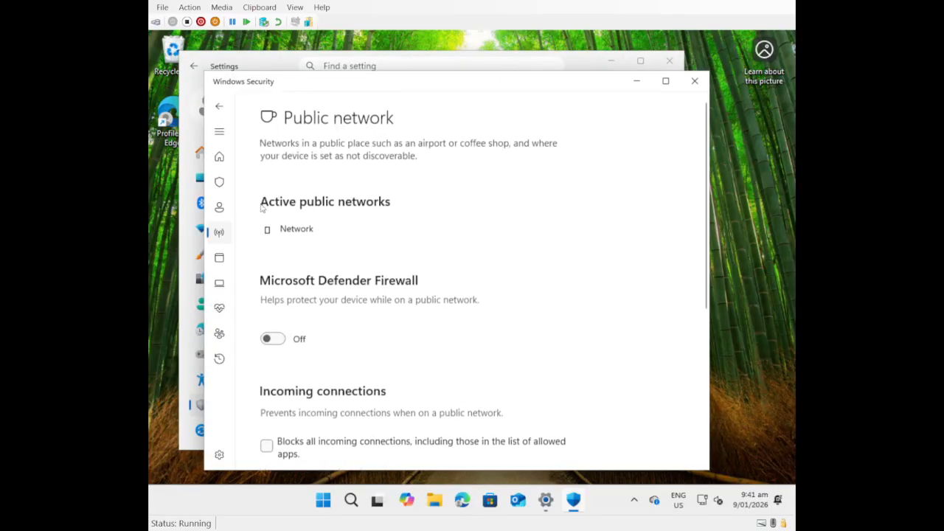
pyautogui.scroll(-5, 282, 234)
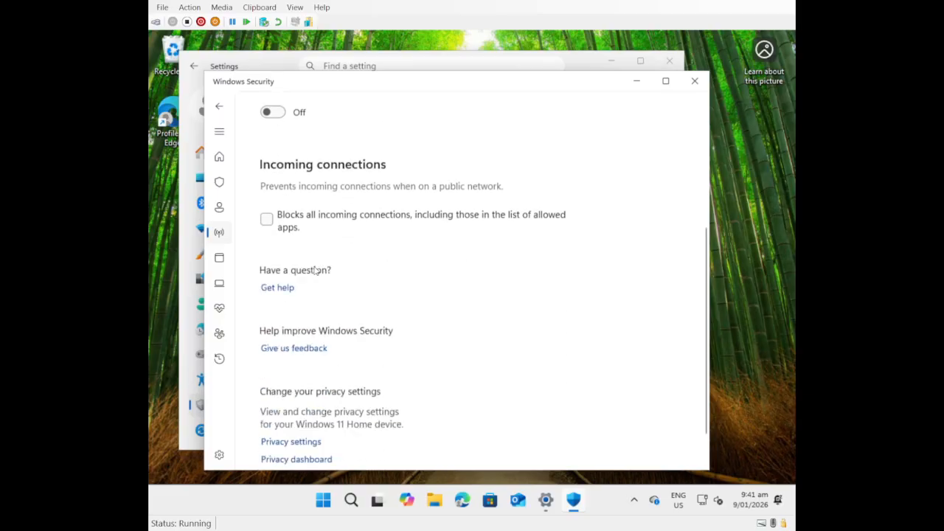
pyautogui.click(219, 105)
pyautogui.scroll(-5, 248, 221)
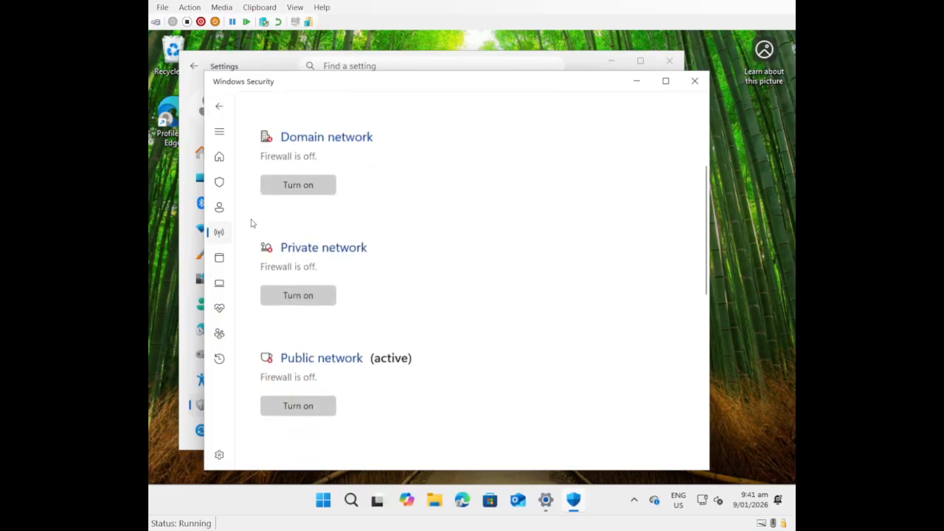
pyautogui.scroll(-3, 277, 292)
pyautogui.click(220, 257)
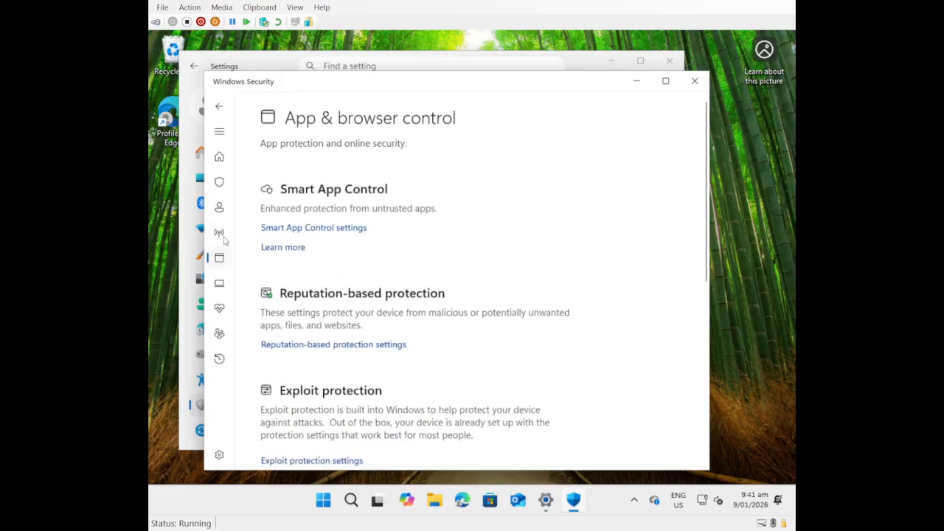
pyautogui.click(220, 207)
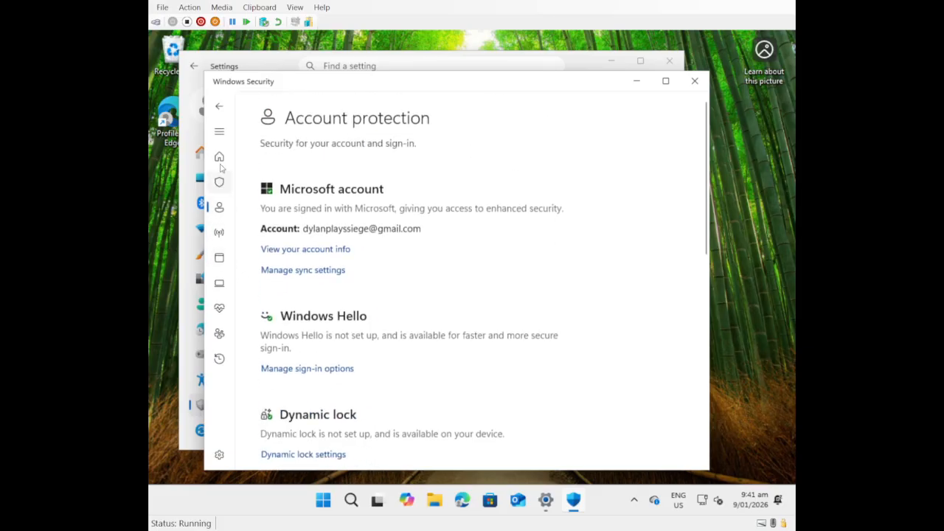
pyautogui.click(219, 182)
pyautogui.click(220, 157)
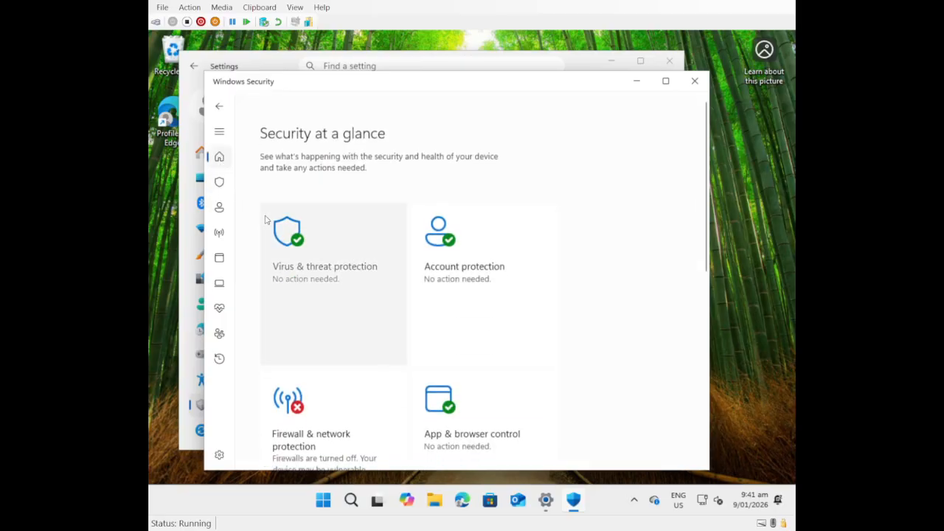
# Search Windows for "firewall", open Windows Defender Firewall, and check the on/off settings for private and public networks
pyautogui.click(351, 498)
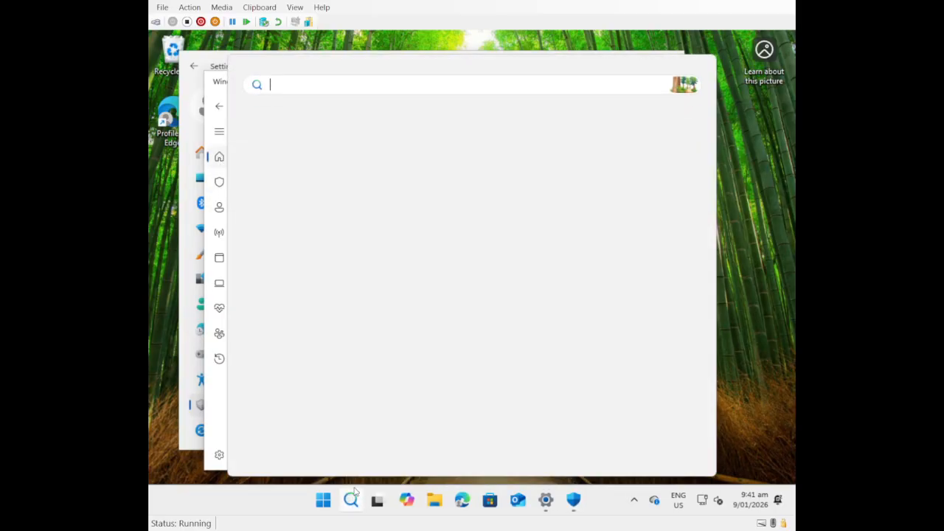
pyautogui.write('firewall & network protection')
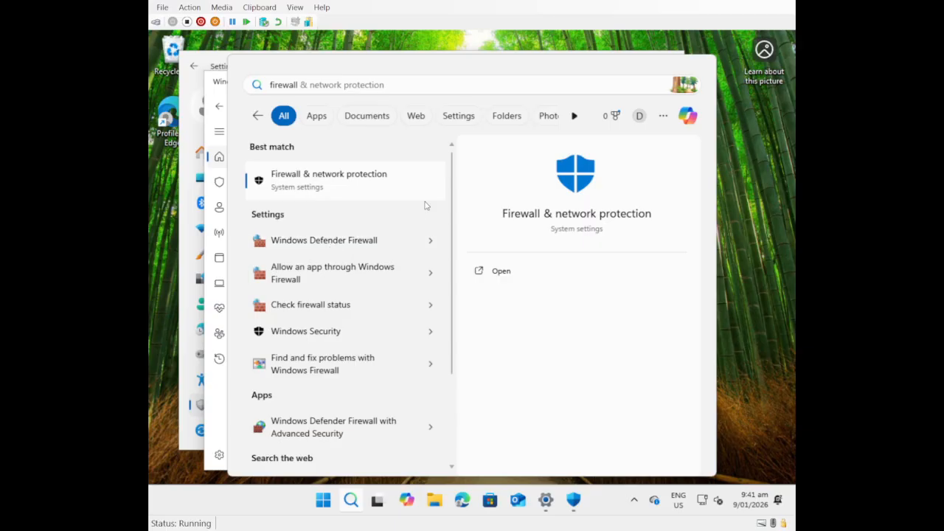
pyautogui.click(361, 246)
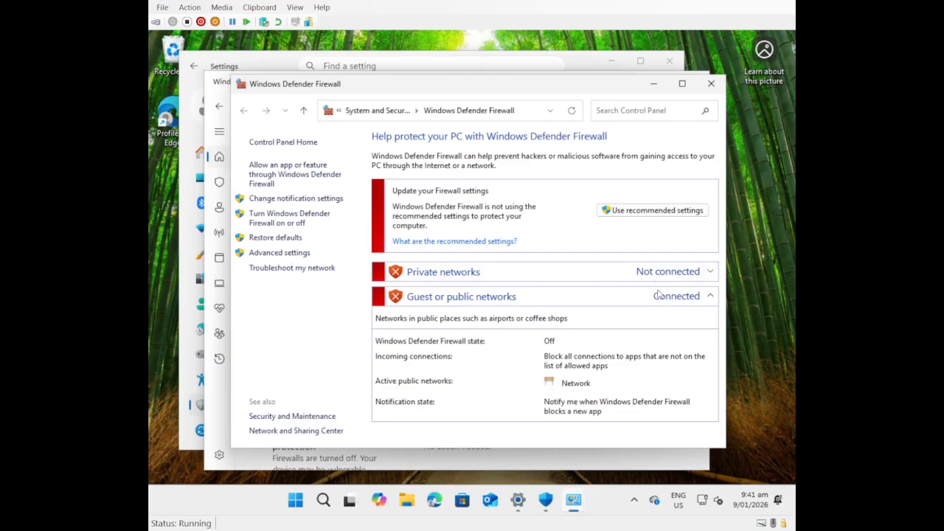
pyautogui.click(290, 221)
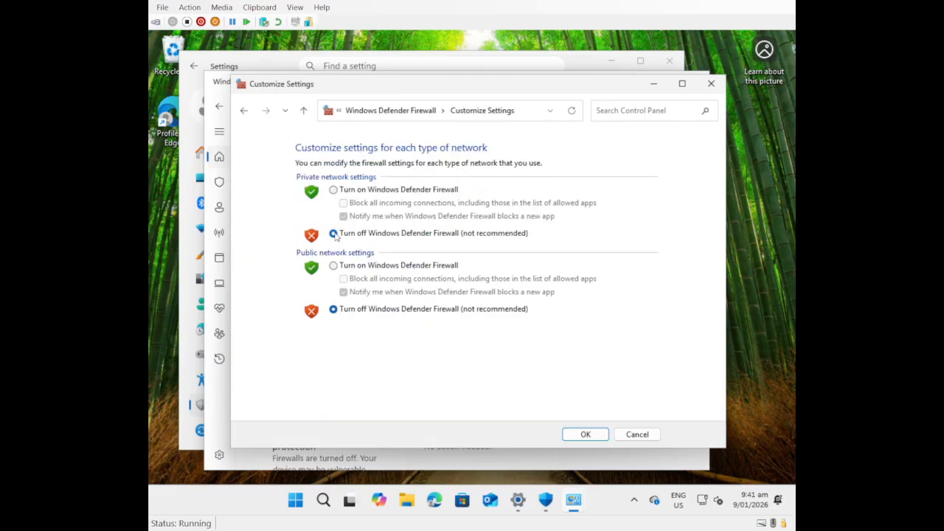
pyautogui.click(243, 110)
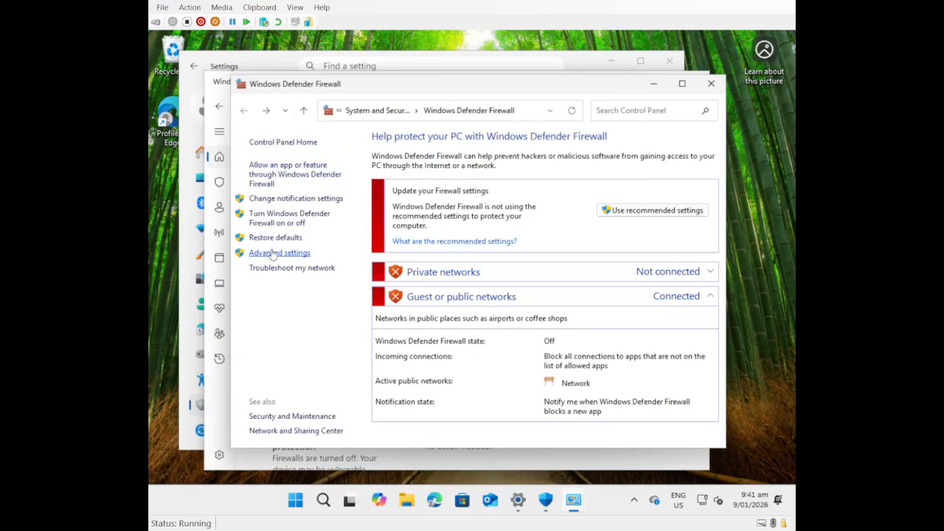
# Open the advanced firewall settings, examine the full list of inbound rules, and close the Advanced Security window
pyautogui.click(272, 253)
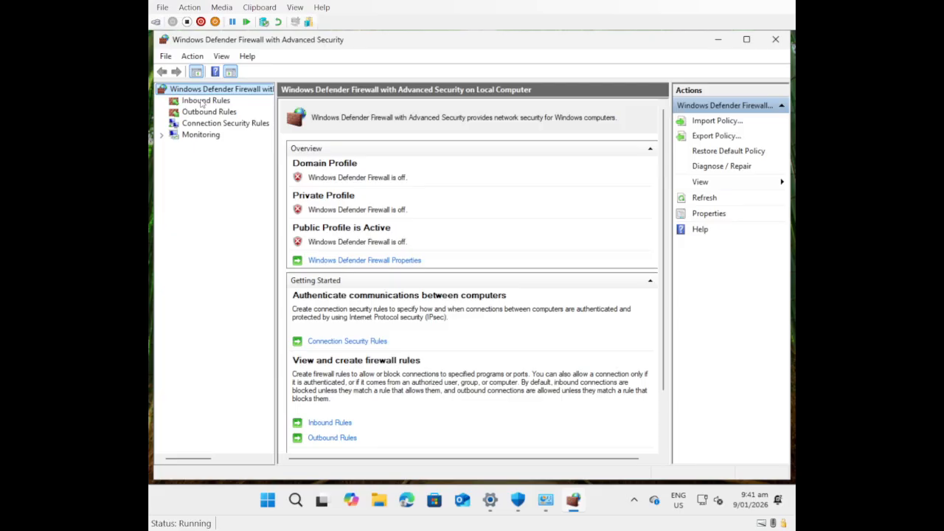
pyautogui.scroll(-2, 340, 275)
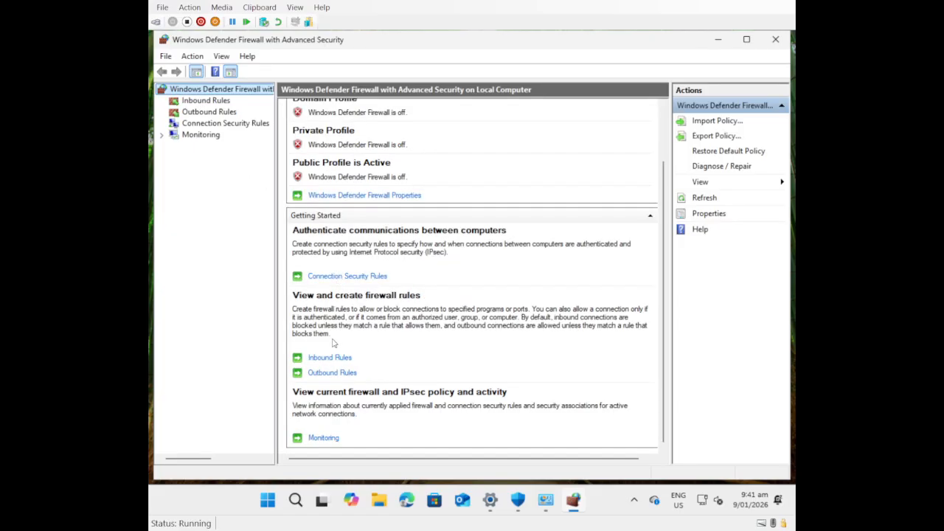
pyautogui.click(205, 103)
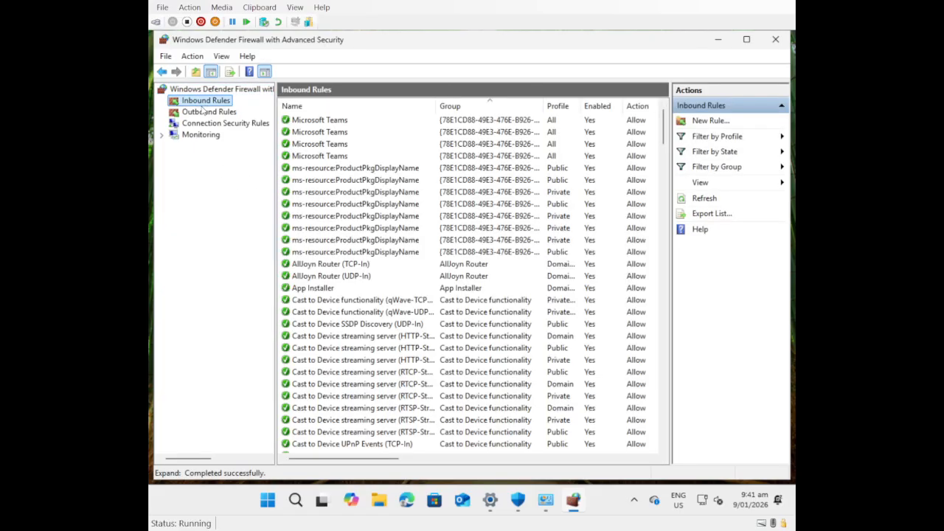
pyautogui.scroll(-15, 353, 148)
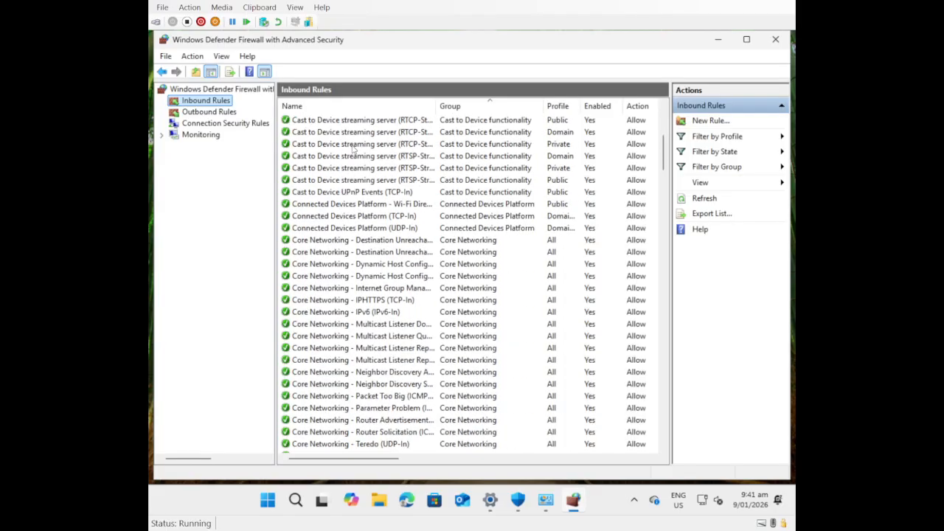
pyautogui.scroll(-20, 351, 153)
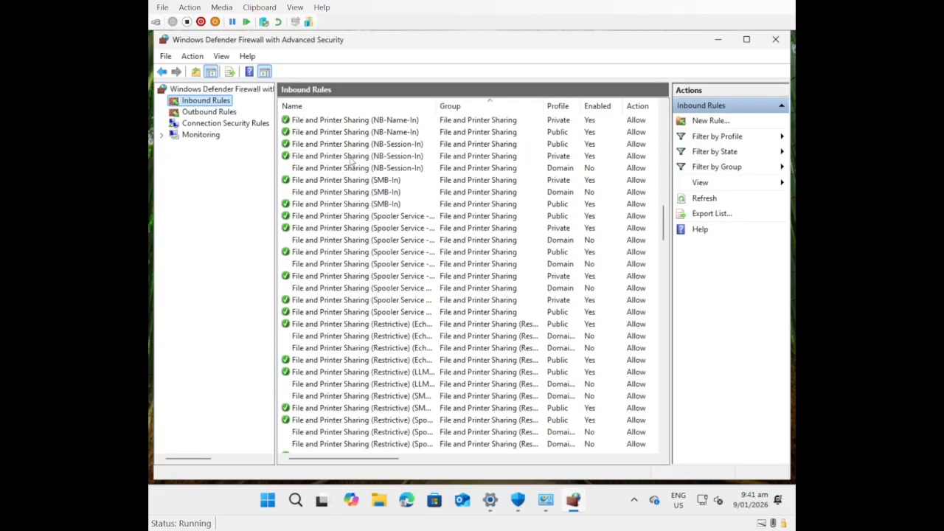
pyautogui.scroll(-14, 351, 164)
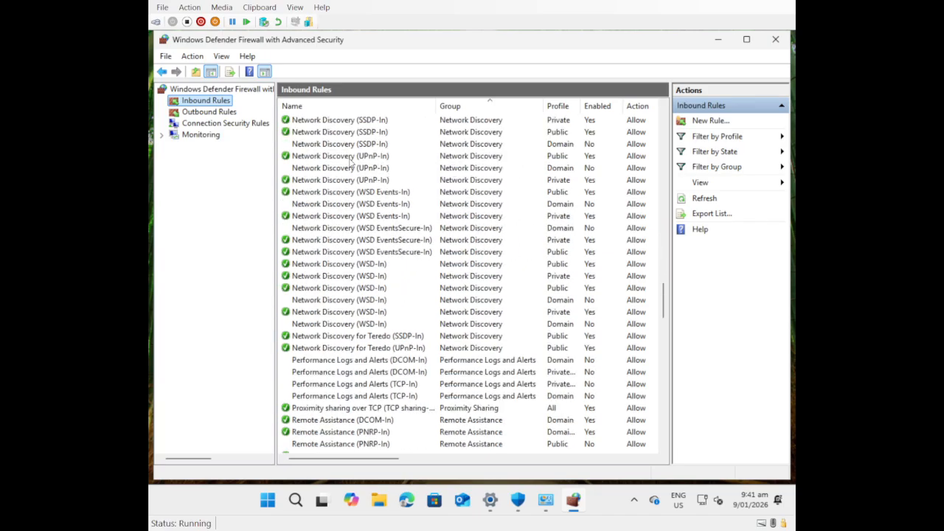
pyautogui.scroll(-20, 346, 313)
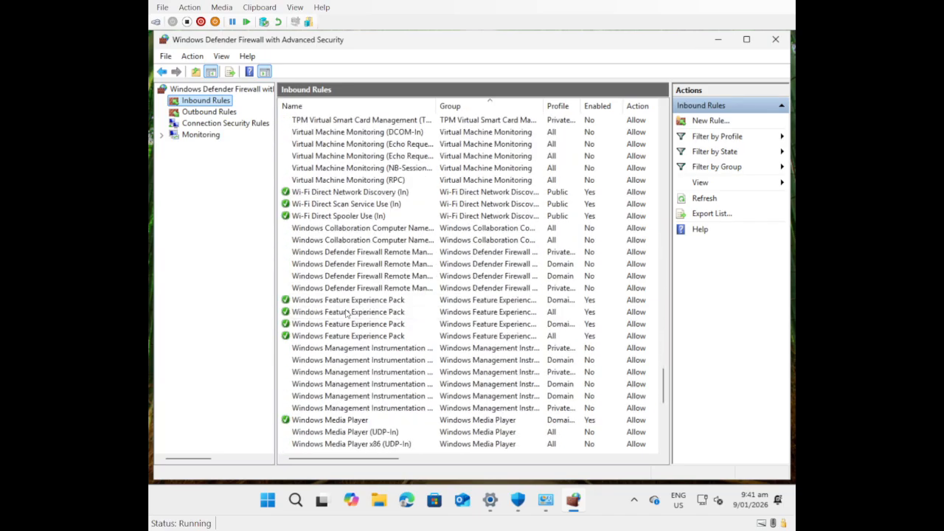
pyautogui.scroll(-10, 467, 304)
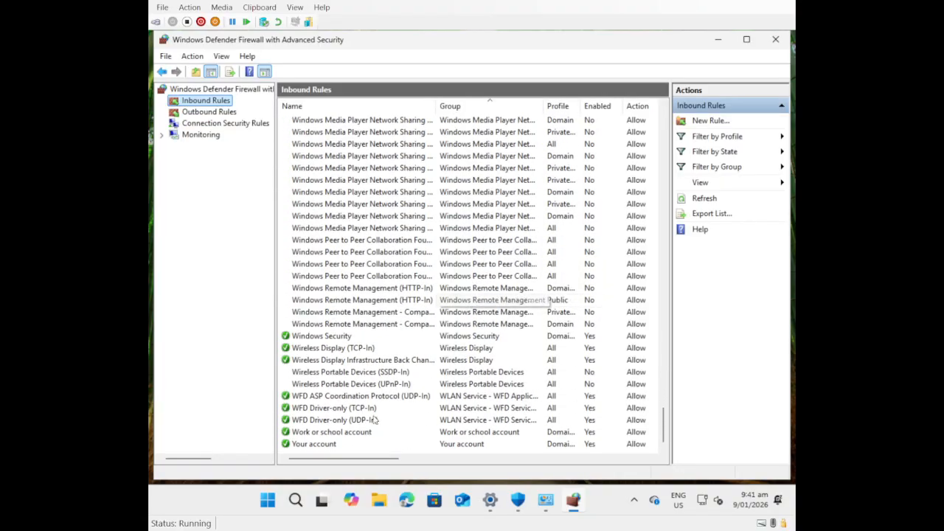
pyautogui.click(369, 443)
pyautogui.click(776, 39)
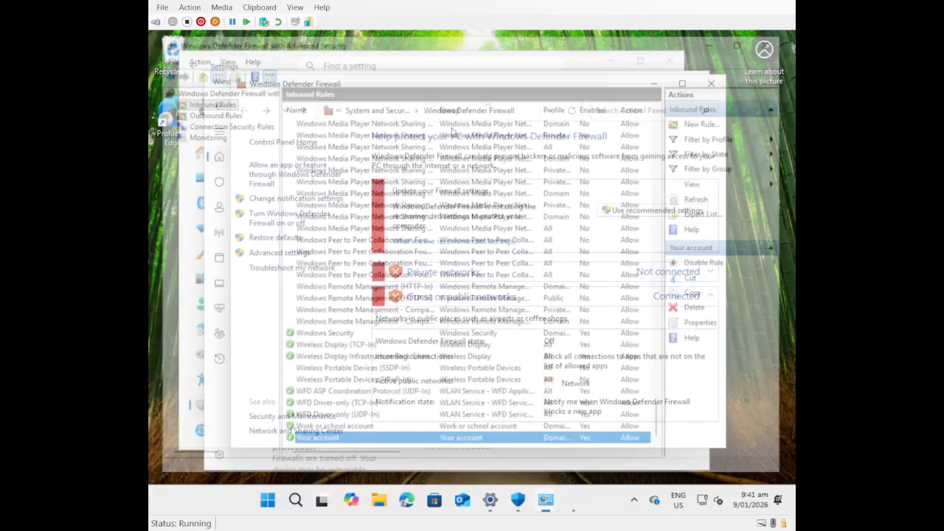
# Close the Windows Security window
pyautogui.click(710, 81)
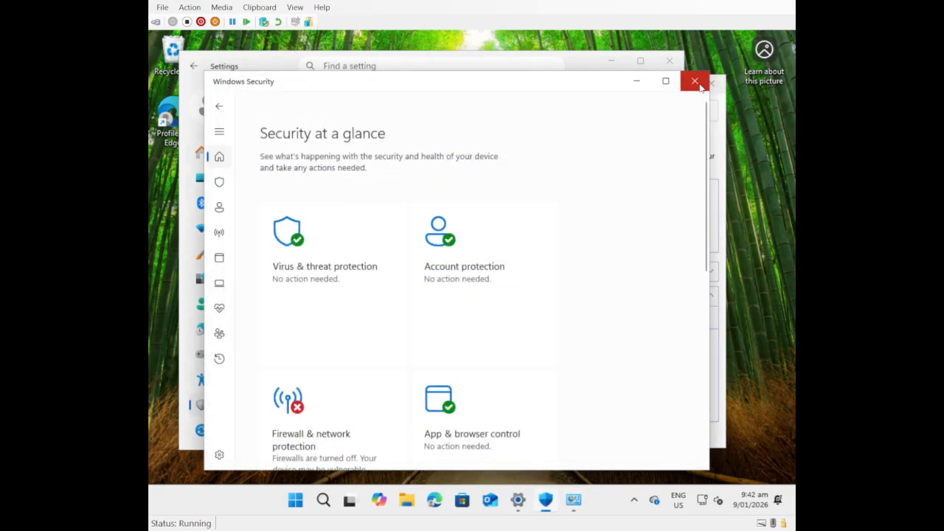
pyautogui.scroll(-3, 464, 261)
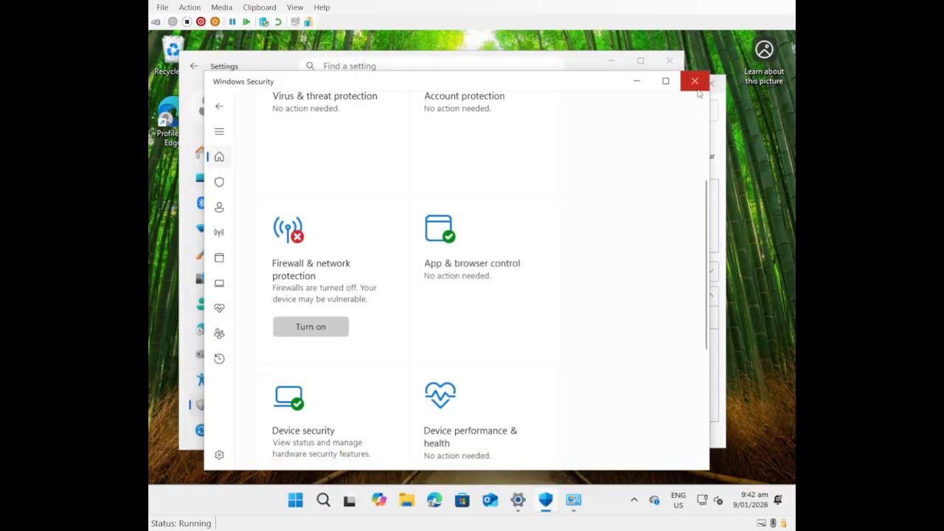
pyautogui.click(695, 81)
# Look through the Accessibility and Home pages of Settings, dismissing the "Never lose access" notice
pyautogui.scroll(-3, 457, 244)
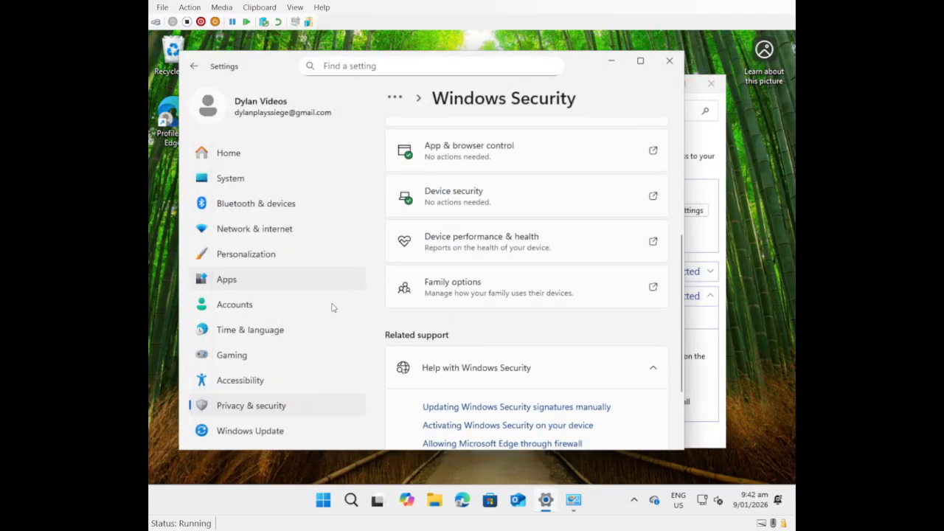
pyautogui.click(251, 381)
pyautogui.scroll(-6, 472, 310)
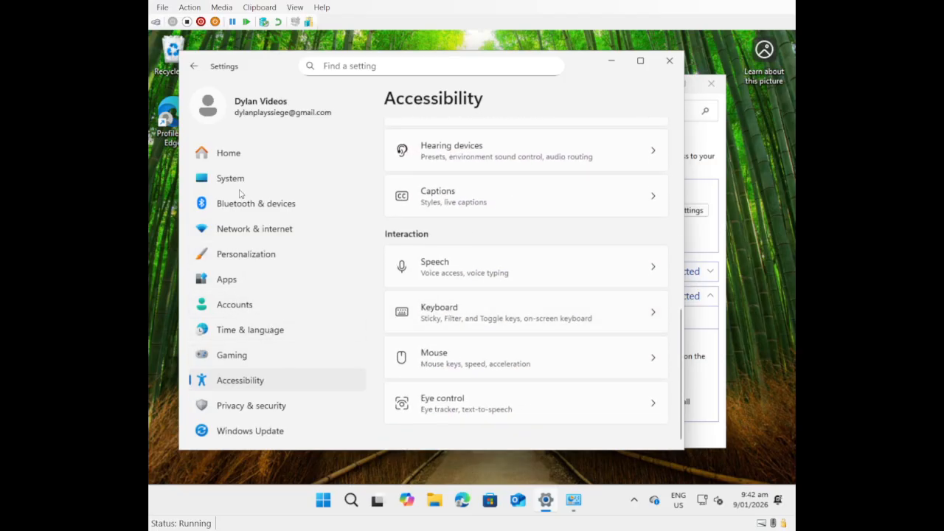
pyautogui.click(244, 158)
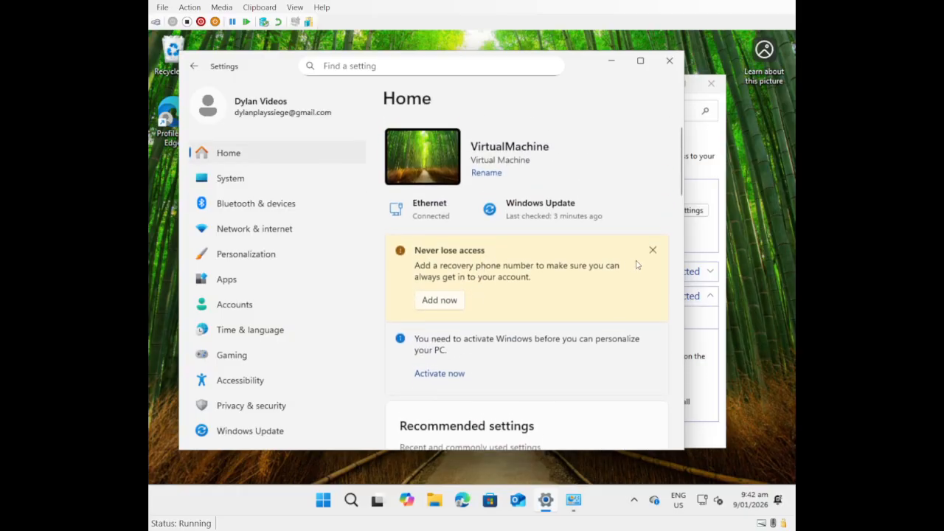
pyautogui.click(653, 251)
pyautogui.scroll(-3, 582, 273)
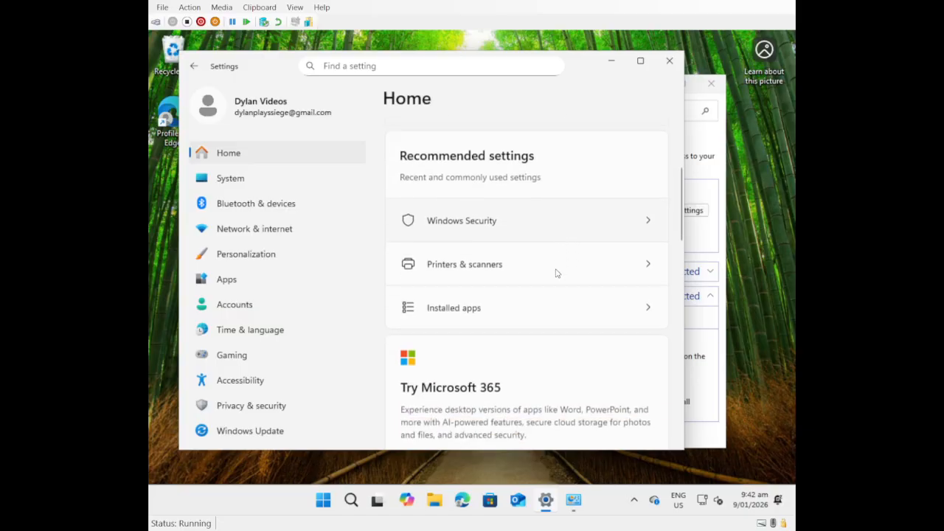
pyautogui.scroll(-6, 557, 273)
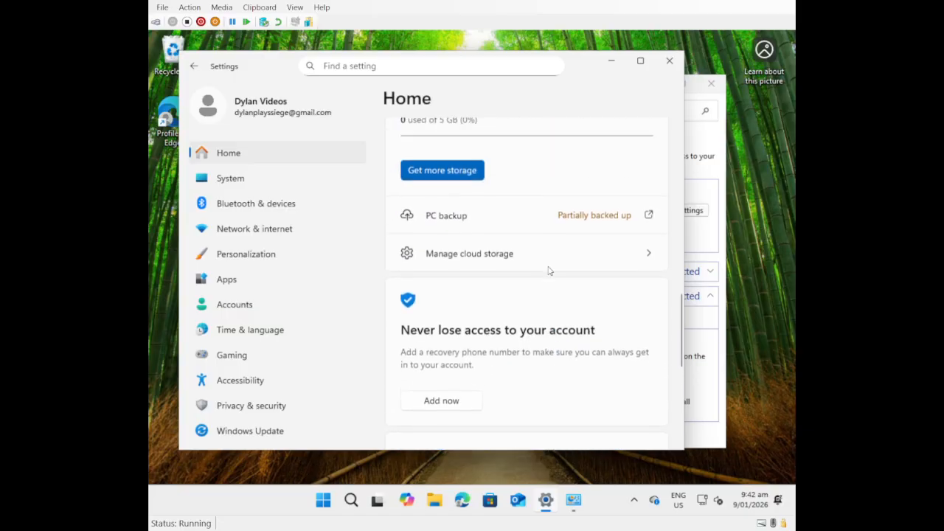
pyautogui.scroll(-5, 548, 271)
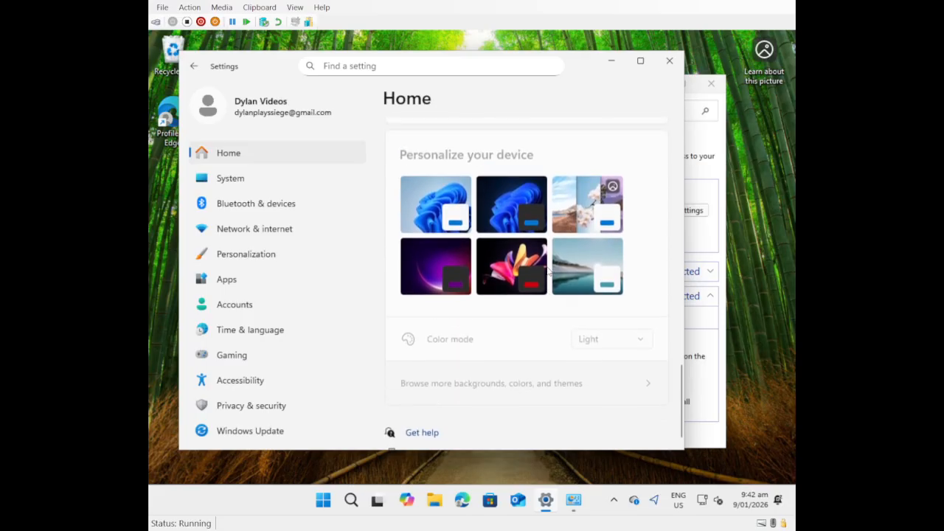
pyautogui.scroll(5, 548, 270)
# Close the Settings and Windows Defender Firewall windows and open File Explorer
pyautogui.click(668, 60)
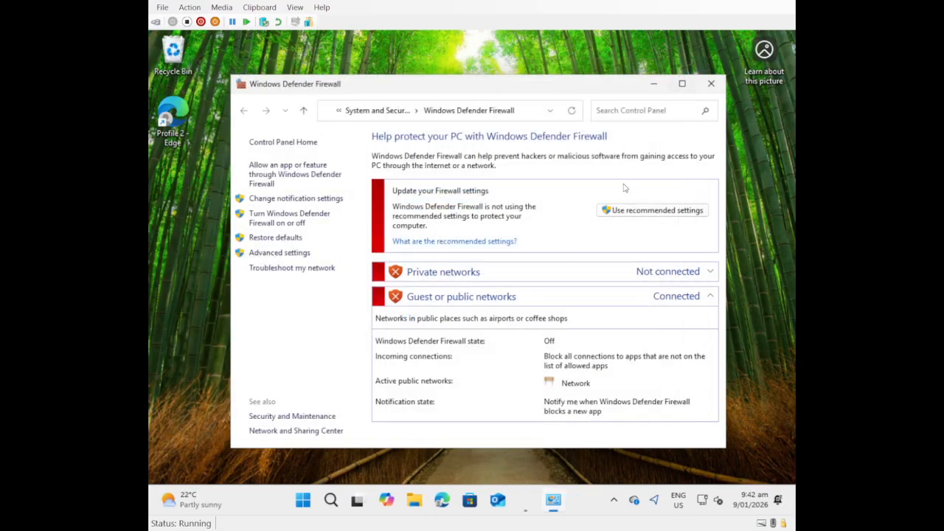
pyautogui.click(710, 84)
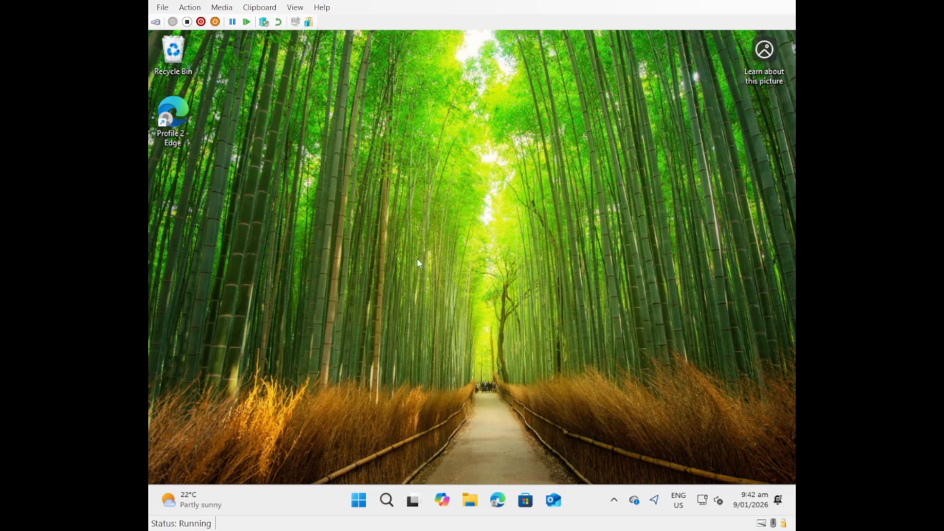
pyautogui.rightClick(542, 84)
pyautogui.click(470, 359)
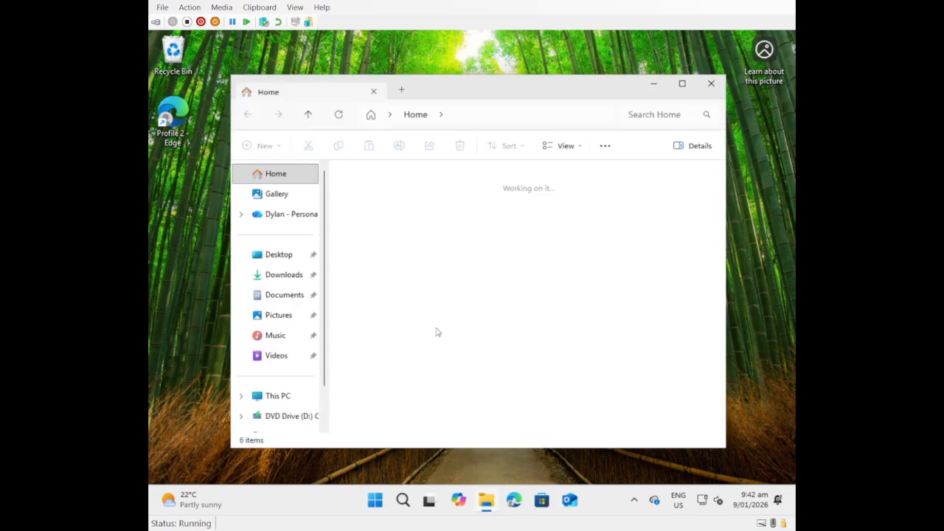
# Browse the Downloads folder and This PC to check the available drives
pyautogui.rightClick(435, 329)
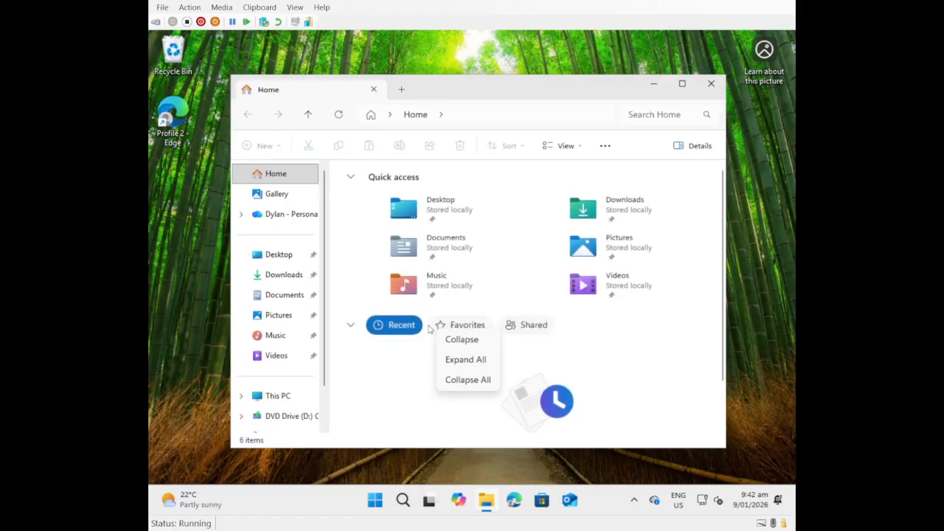
pyautogui.click(405, 361)
pyautogui.click(282, 274)
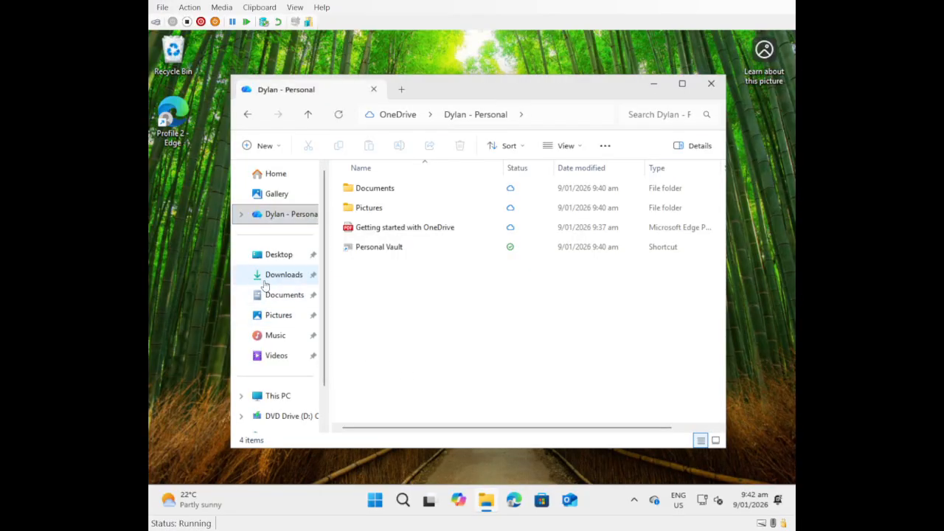
pyautogui.click(267, 280)
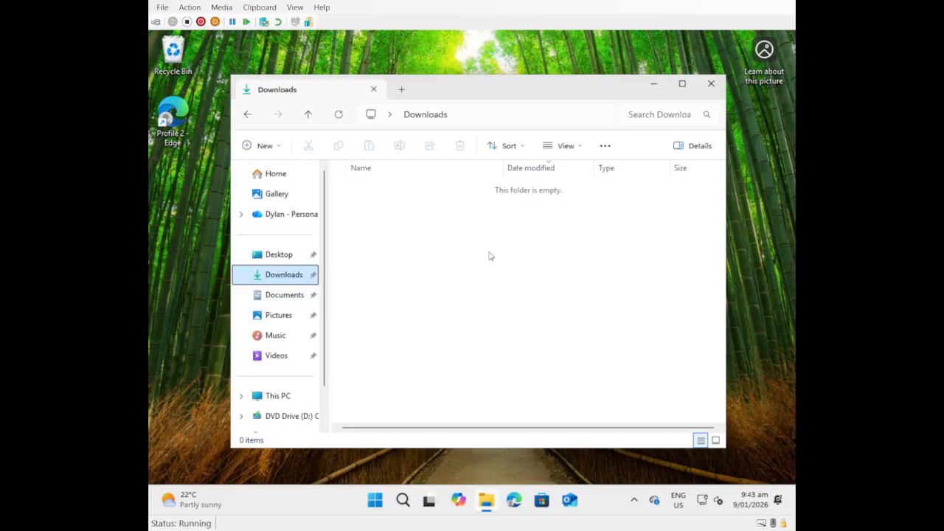
pyautogui.scroll(-1, 299, 396)
pyautogui.click(279, 359)
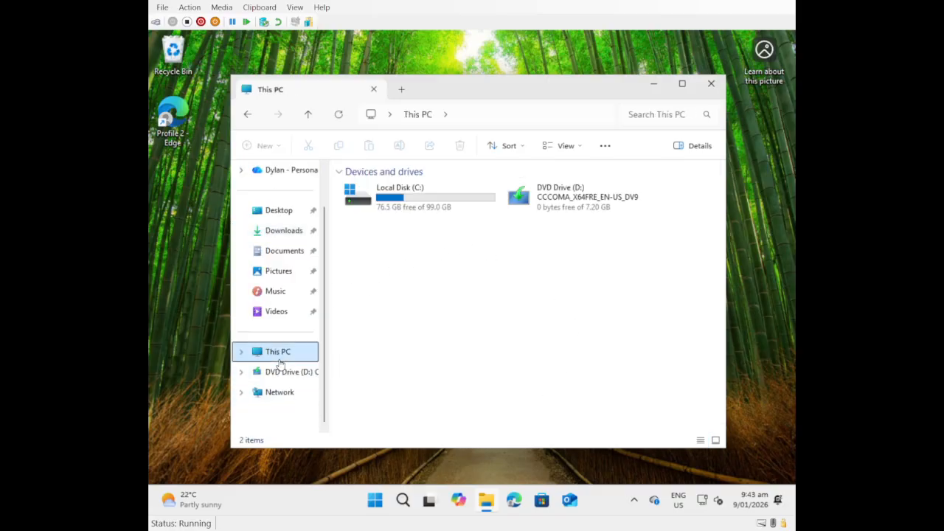
pyautogui.click(444, 207)
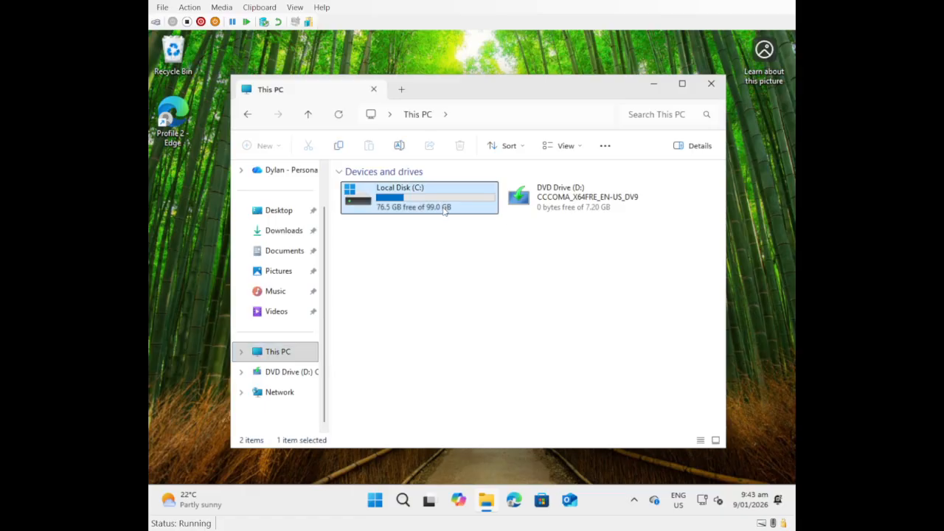
# View the properties of This PC on the system About page, then close Settings
pyautogui.rightClick(447, 249)
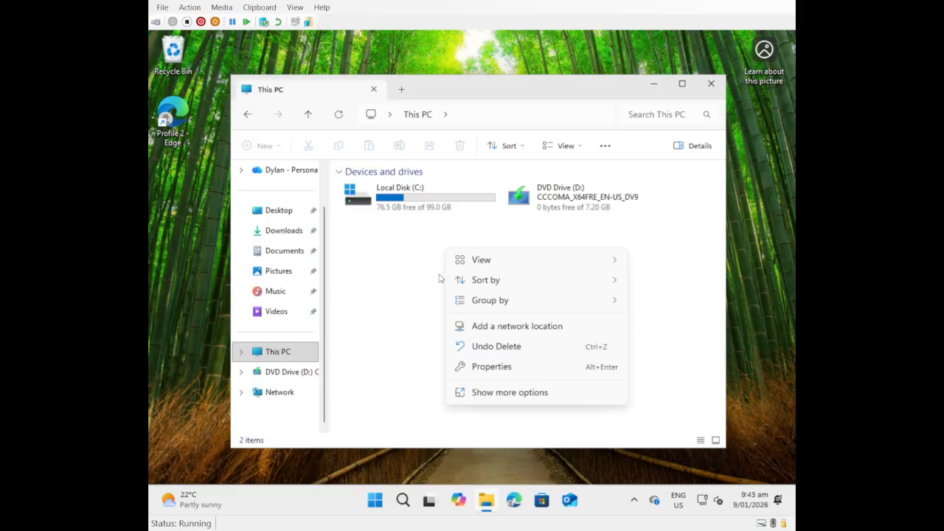
pyautogui.click(486, 367)
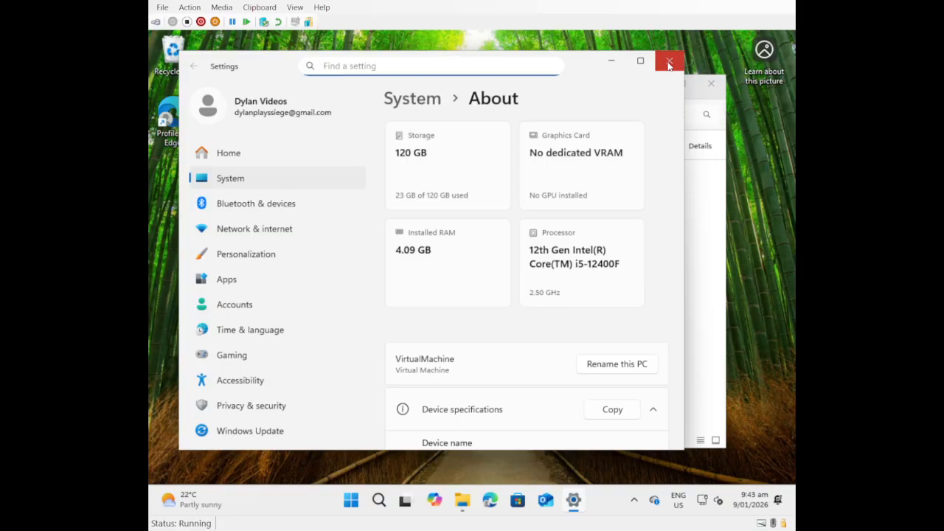
pyautogui.click(670, 62)
# Search Windows for "format" and open the Create and format hard disk partitions tool
pyautogui.click(398, 501)
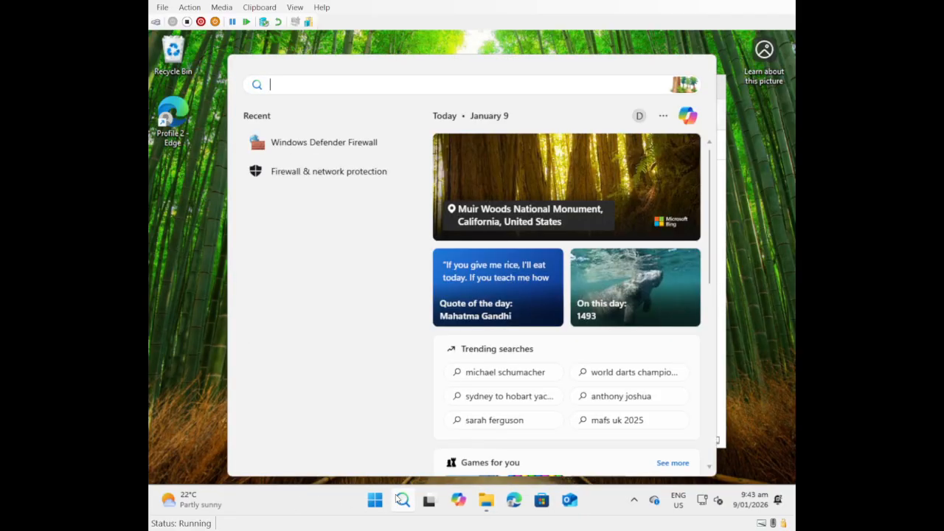
pyautogui.write('format')
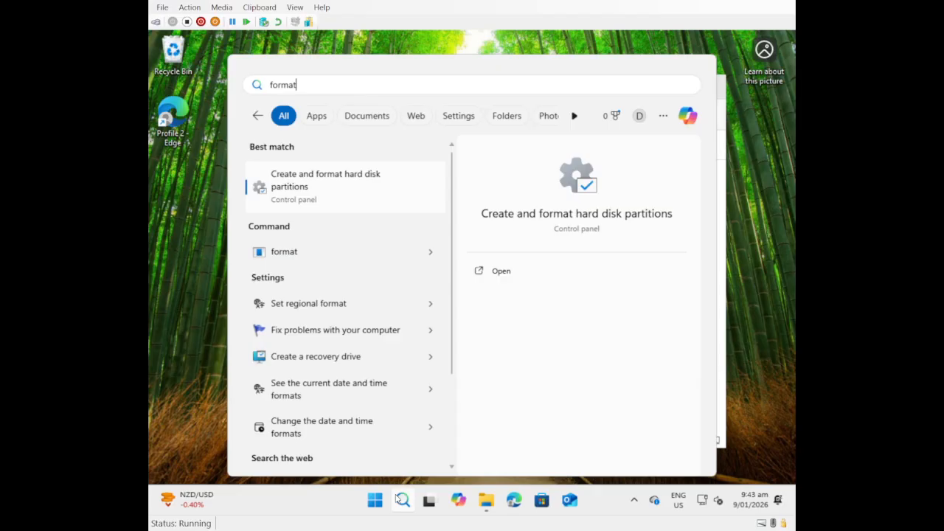
pyautogui.click(302, 198)
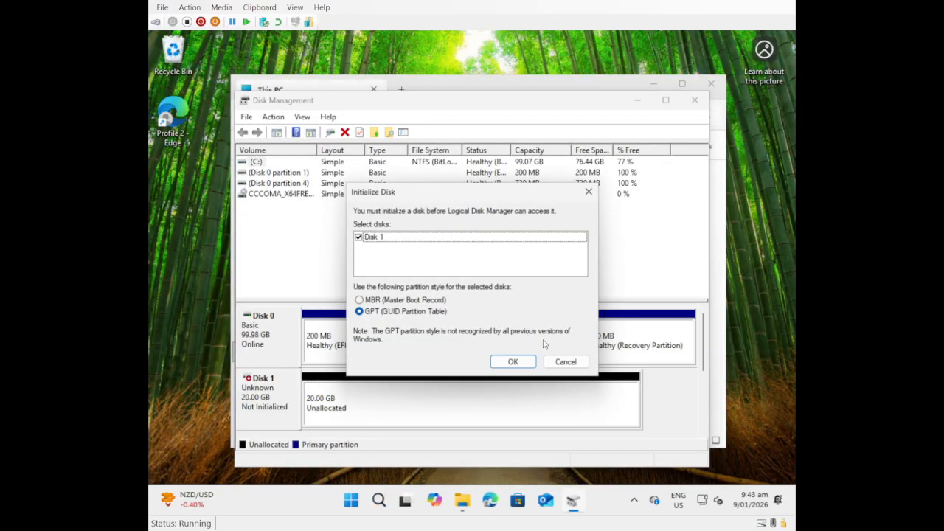
# Initialize Disk 1 with the GPT (GUID Partition Table) partition style
pyautogui.click(526, 360)
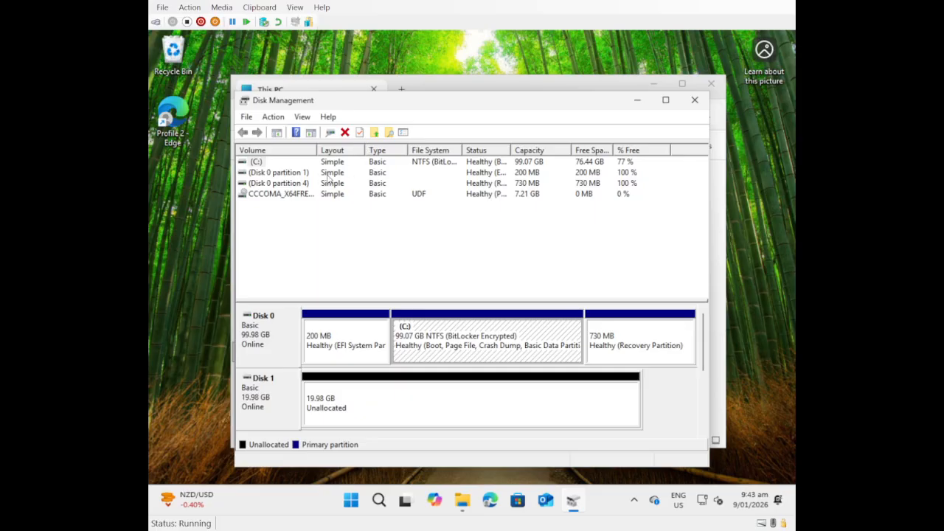
# Examine the Disk 0 partitions and the actions available for the recovery, C: and EFI system partitions
pyautogui.click(286, 174)
pyautogui.click(284, 184)
pyautogui.click(279, 174)
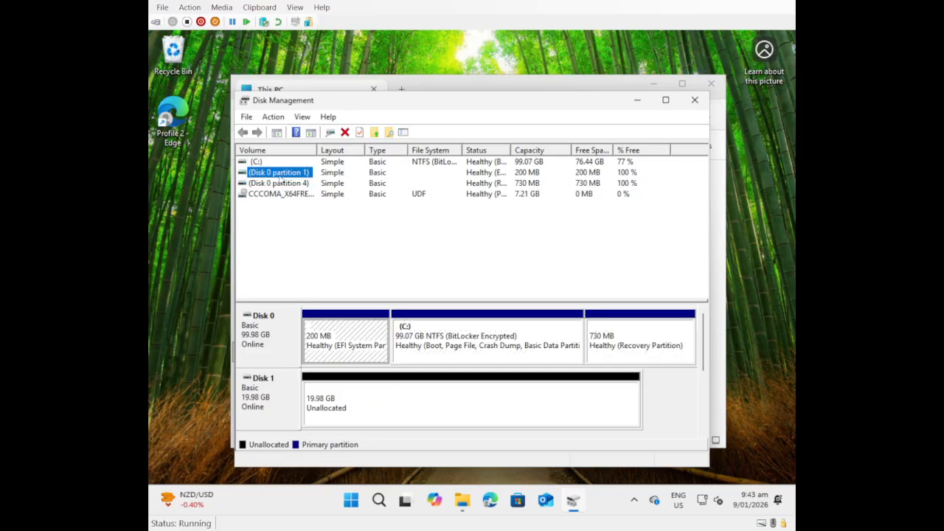
pyautogui.click(277, 184)
pyautogui.click(273, 168)
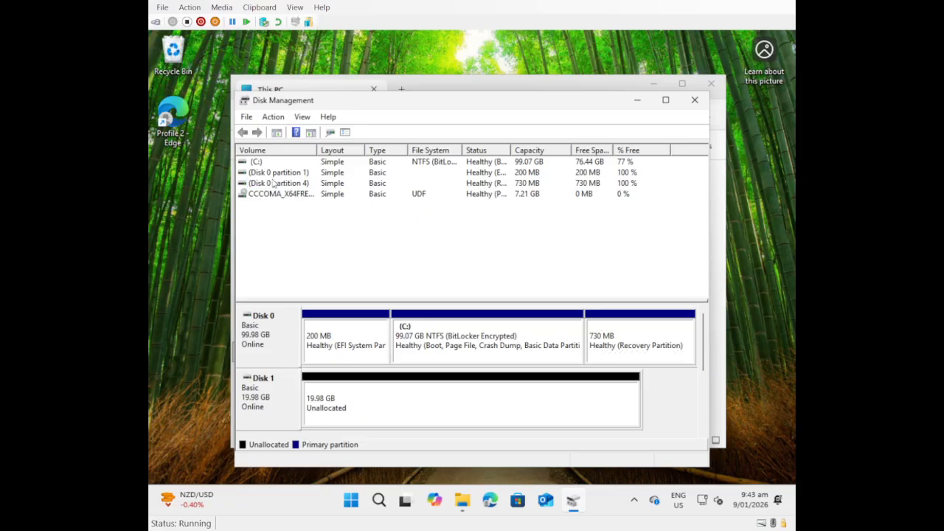
pyautogui.click(274, 180)
pyautogui.click(274, 212)
pyautogui.rightClick(668, 352)
pyautogui.rightClick(464, 337)
pyautogui.rightClick(357, 339)
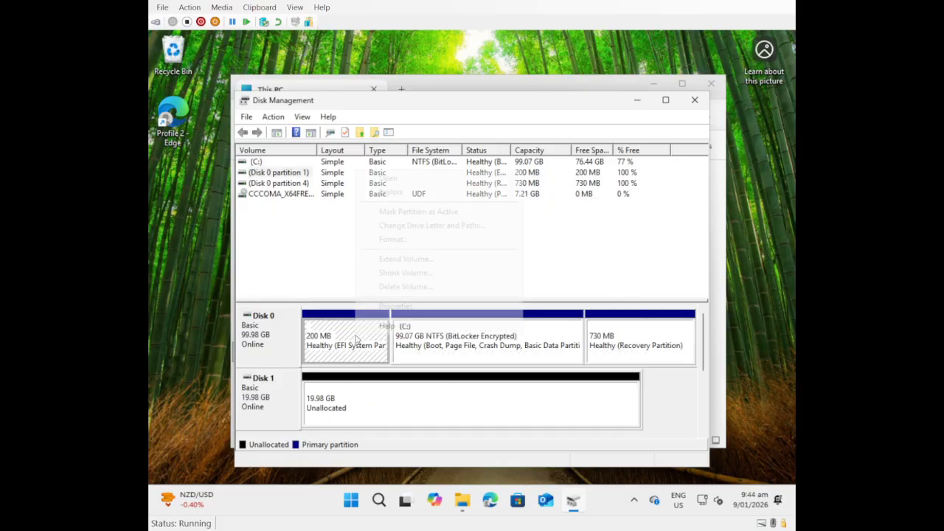
pyautogui.click(312, 267)
pyautogui.click(247, 117)
pyautogui.moveTo(287, 120)
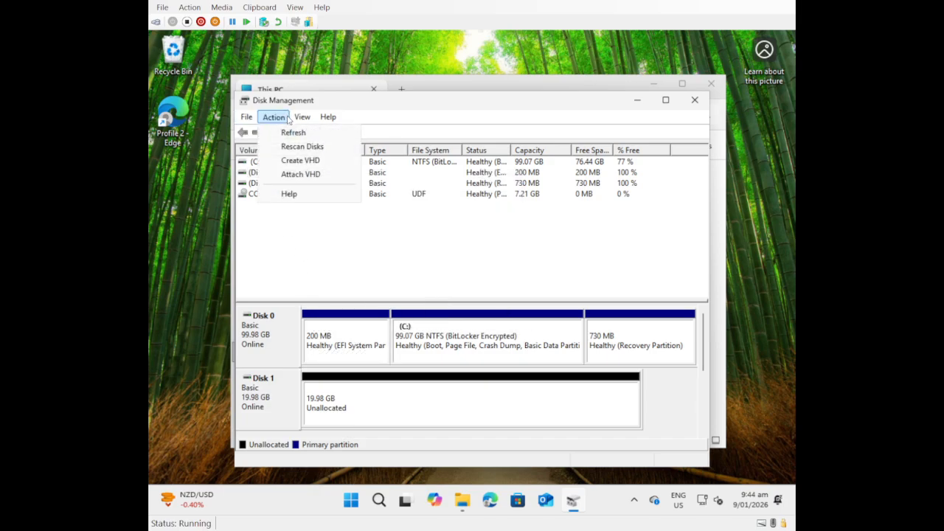
pyautogui.click(299, 174)
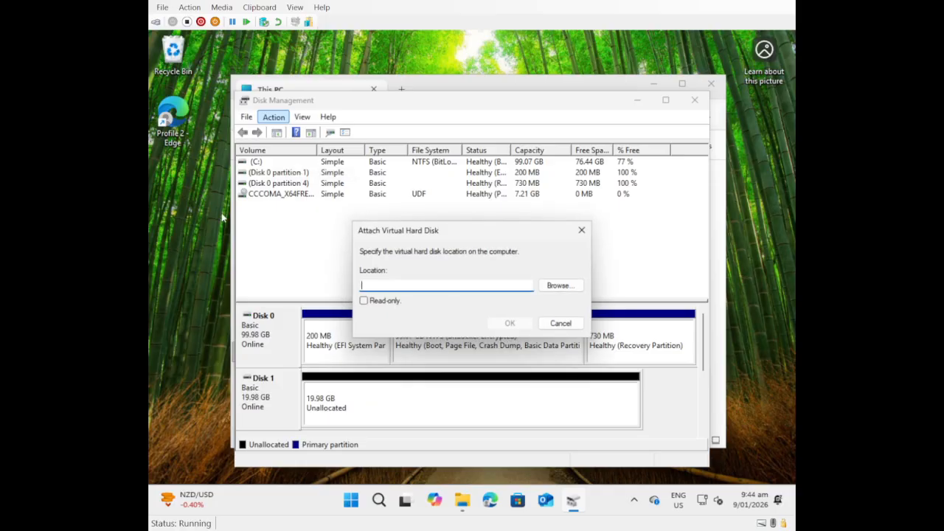
pyautogui.click(547, 290)
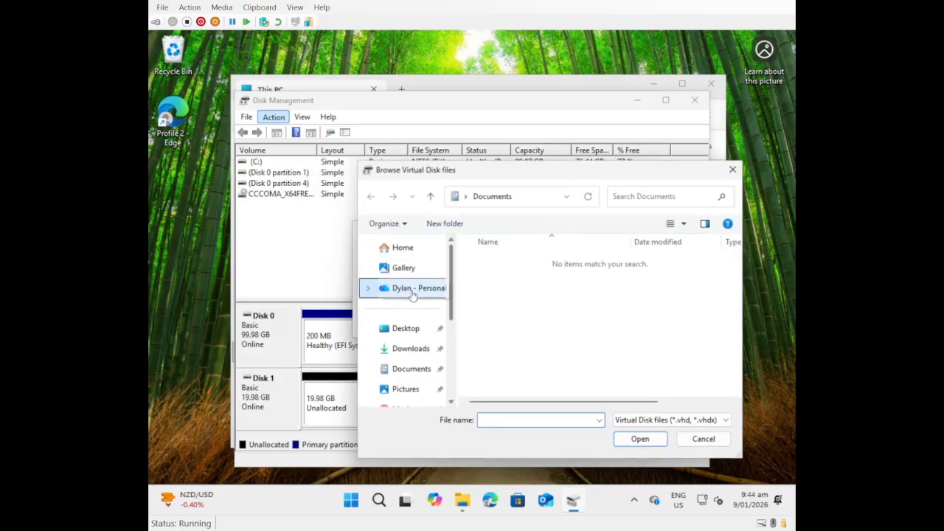
pyautogui.scroll(-3, 404, 317)
pyautogui.click(407, 328)
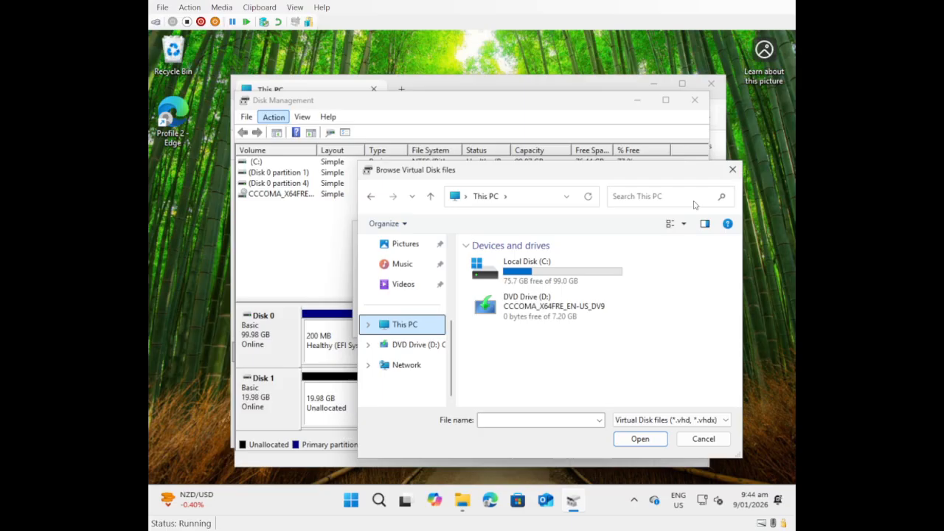
pyautogui.click(729, 174)
pyautogui.click(582, 228)
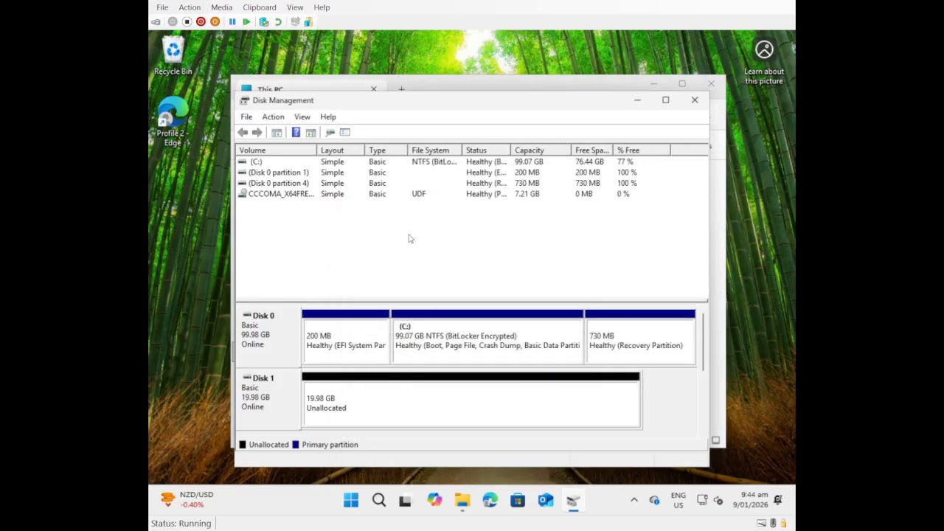
# Look through the listed volumes and check which actions Disk 0 partitions 1 and 4 offer
pyautogui.click(295, 173)
pyautogui.click(292, 183)
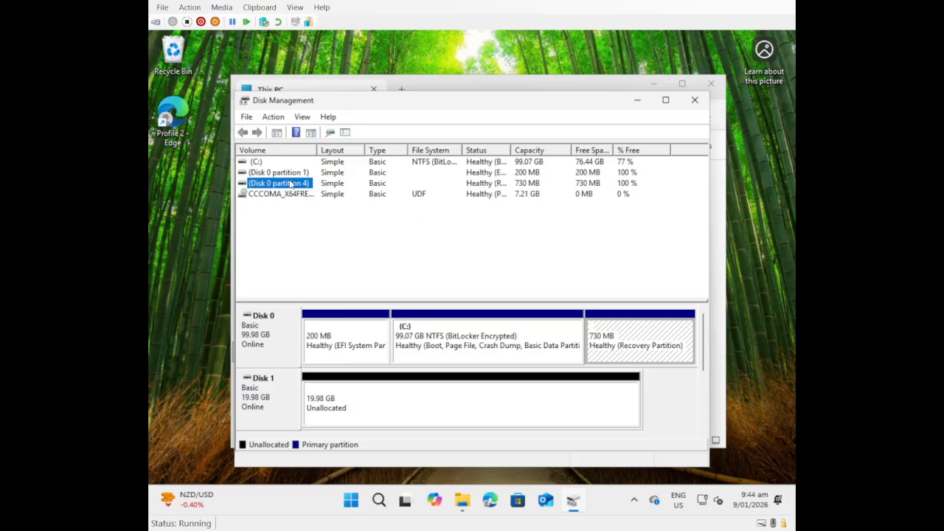
pyautogui.click(281, 193)
pyautogui.click(275, 173)
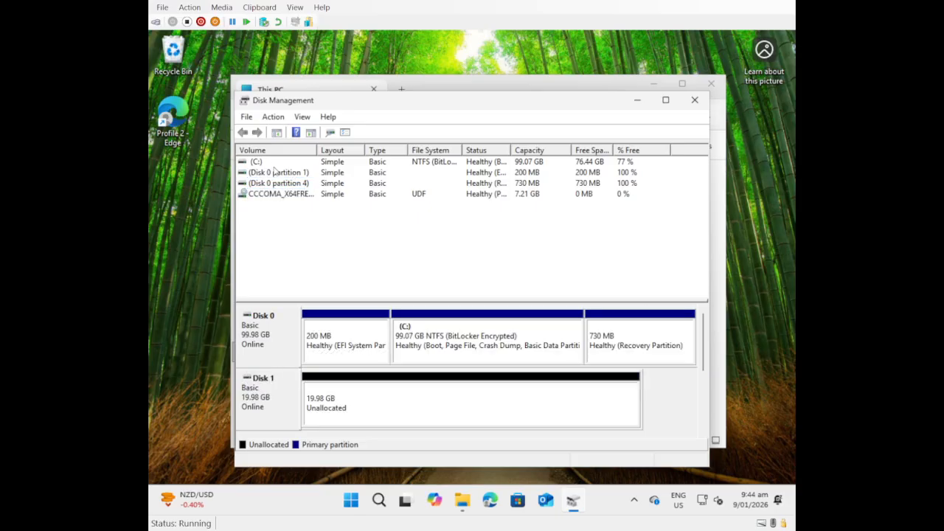
pyautogui.rightClick(273, 172)
pyautogui.rightClick(258, 182)
pyautogui.click(256, 221)
pyautogui.click(284, 173)
pyautogui.click(287, 233)
# Check the disk-level actions for Disk 0 and Disk 1 and the volume actions for the EFI and C: partitions
pyautogui.rightClick(278, 329)
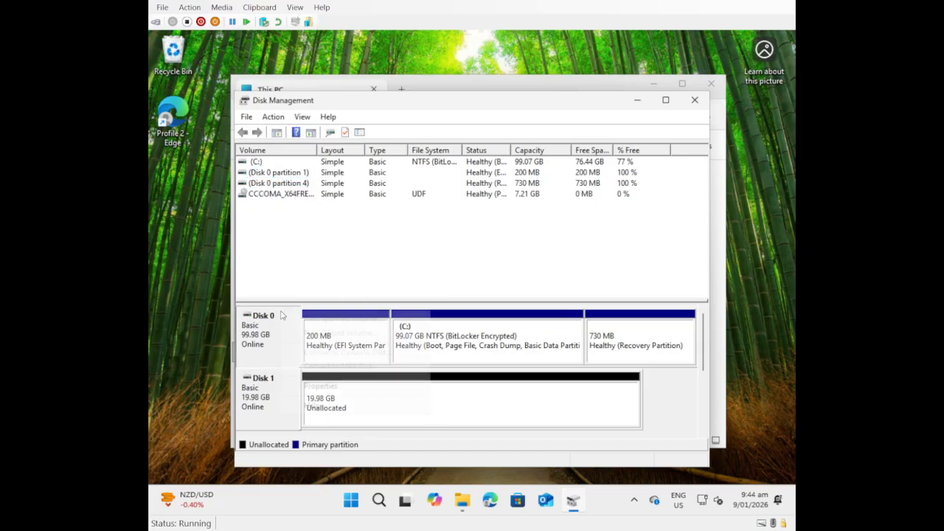
pyautogui.click(273, 351)
pyautogui.rightClick(275, 378)
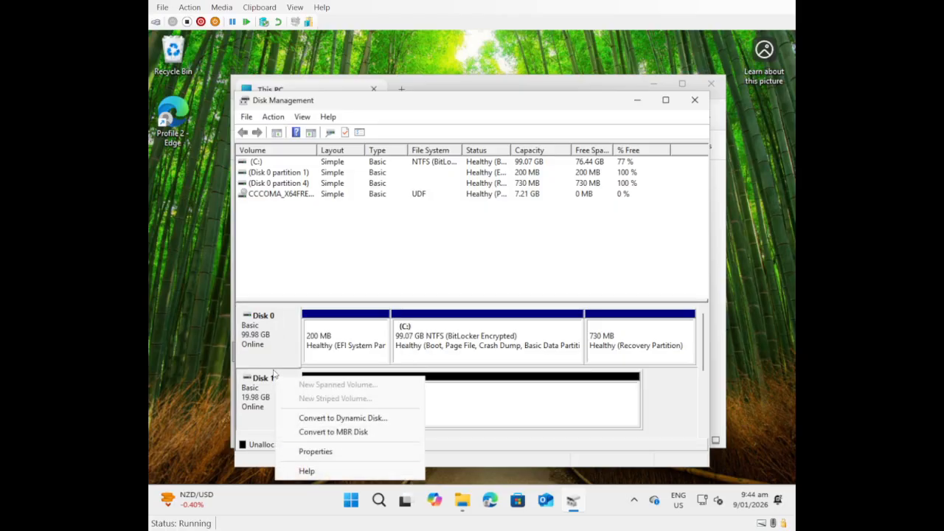
pyautogui.rightClick(344, 340)
pyautogui.click(344, 352)
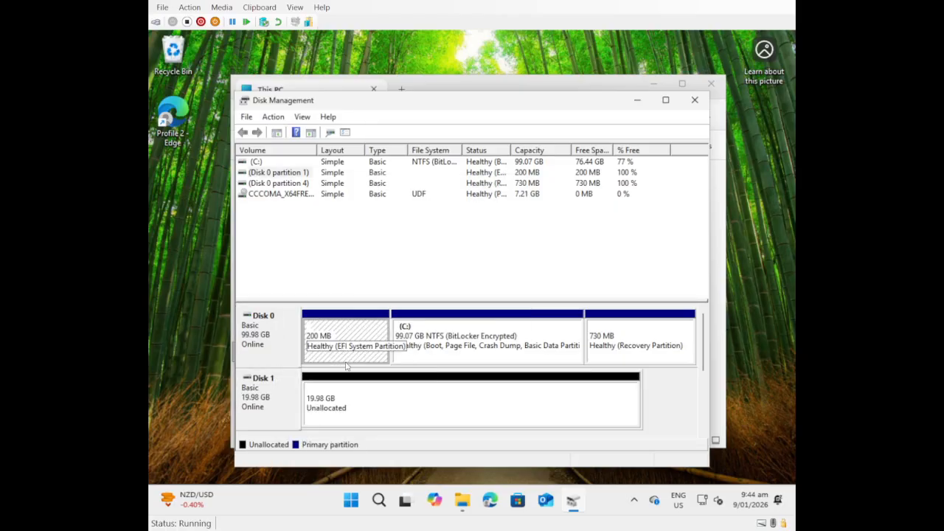
pyautogui.rightClick(378, 358)
pyautogui.click(363, 360)
pyautogui.rightClick(435, 359)
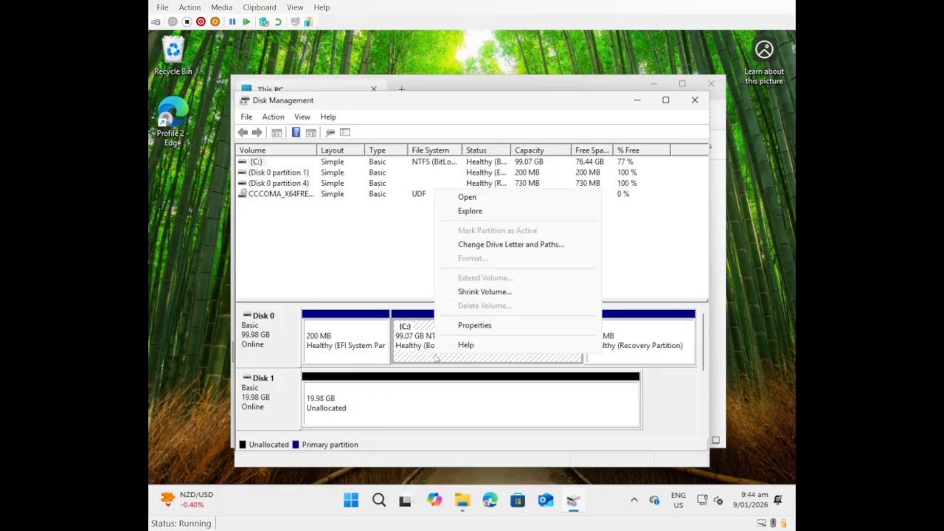
pyautogui.click(409, 287)
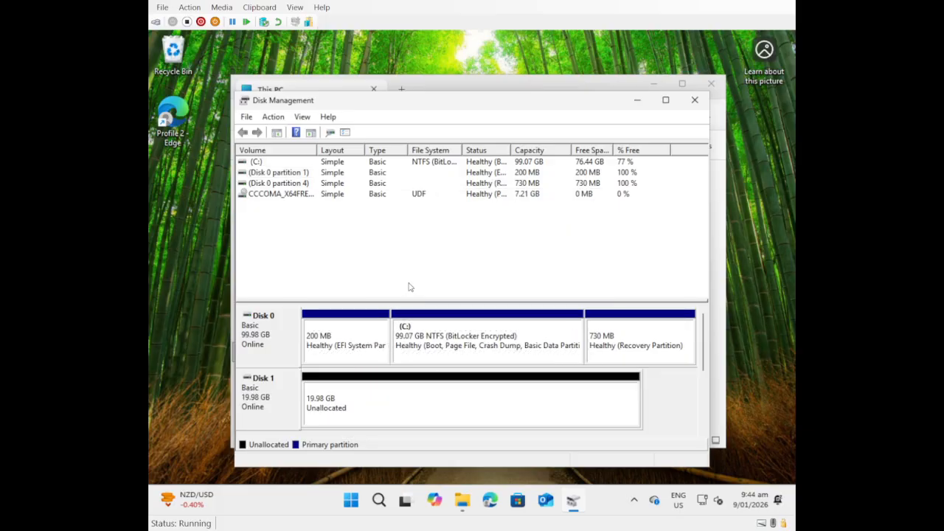
# View the Disk Cleanup options of the Disk Management console and cancel out of them
pyautogui.click(329, 118)
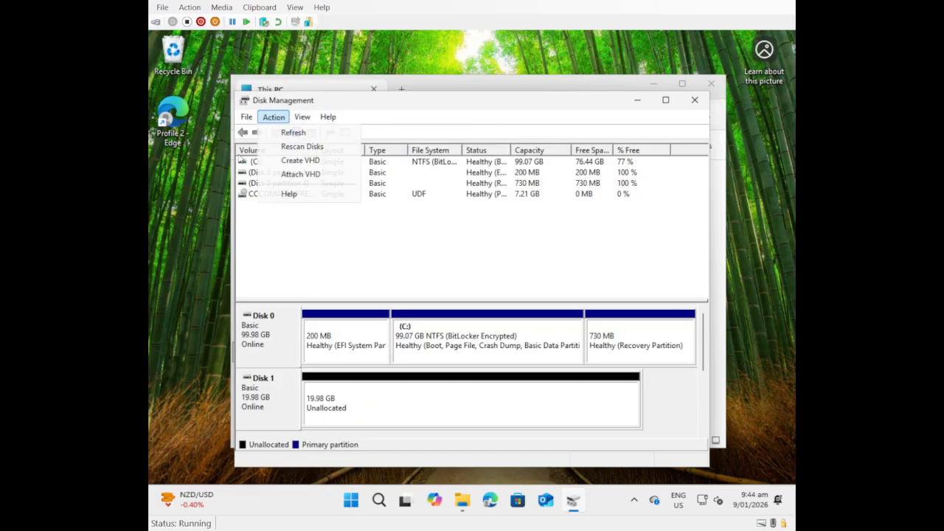
pyautogui.click(273, 117)
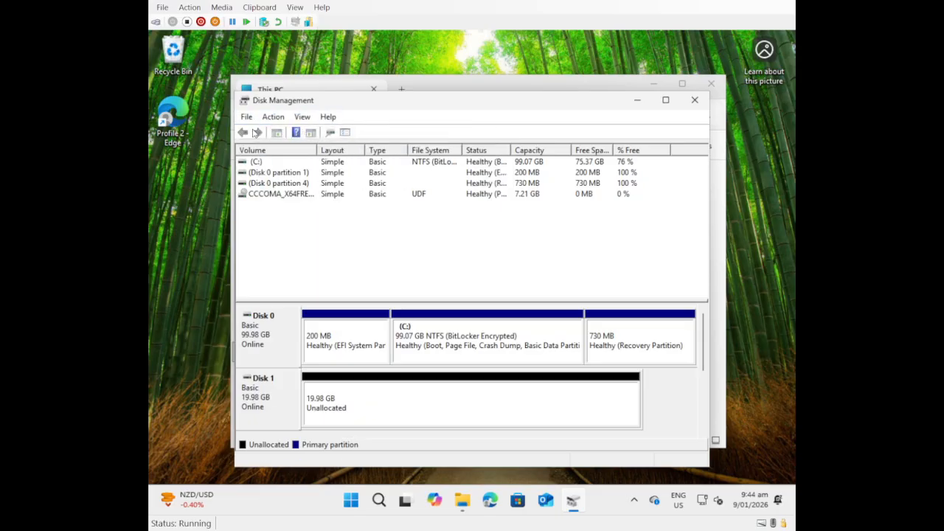
pyautogui.click(248, 118)
pyautogui.click(275, 133)
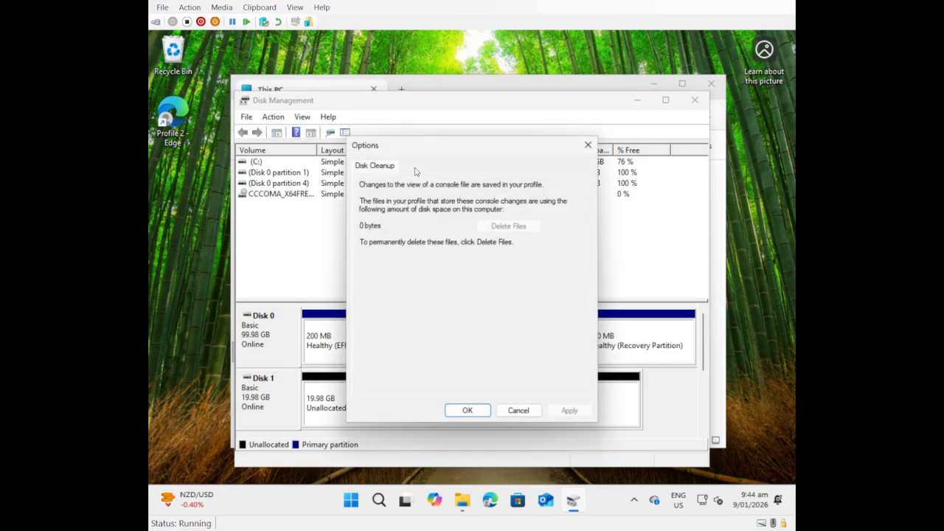
pyautogui.click(519, 410)
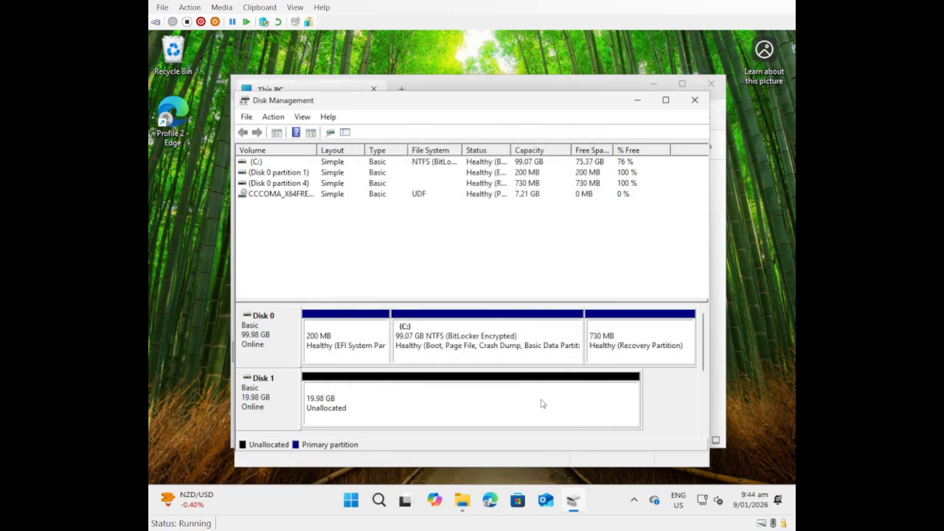
pyautogui.rightClick(541, 402)
pyautogui.click(446, 406)
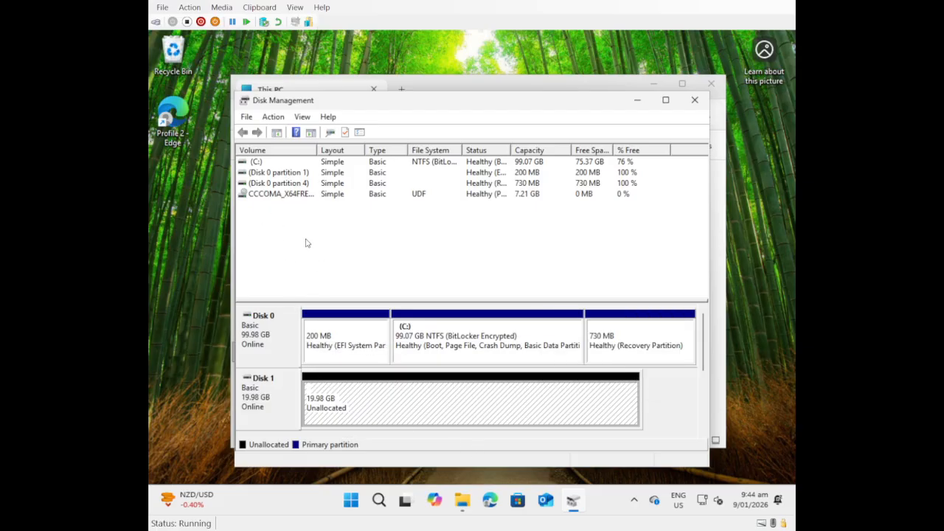
pyautogui.rightClick(356, 424)
pyautogui.click(410, 345)
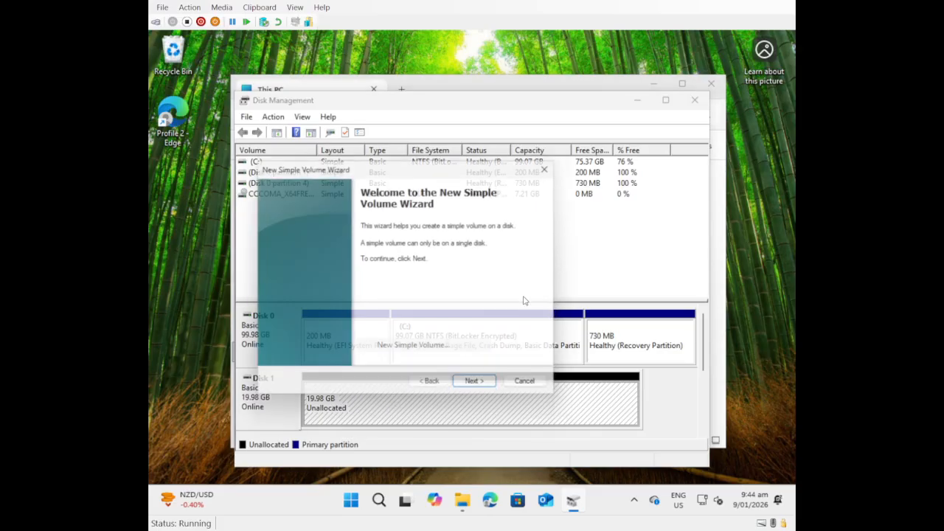
pyautogui.click(469, 392)
pyautogui.click(553, 166)
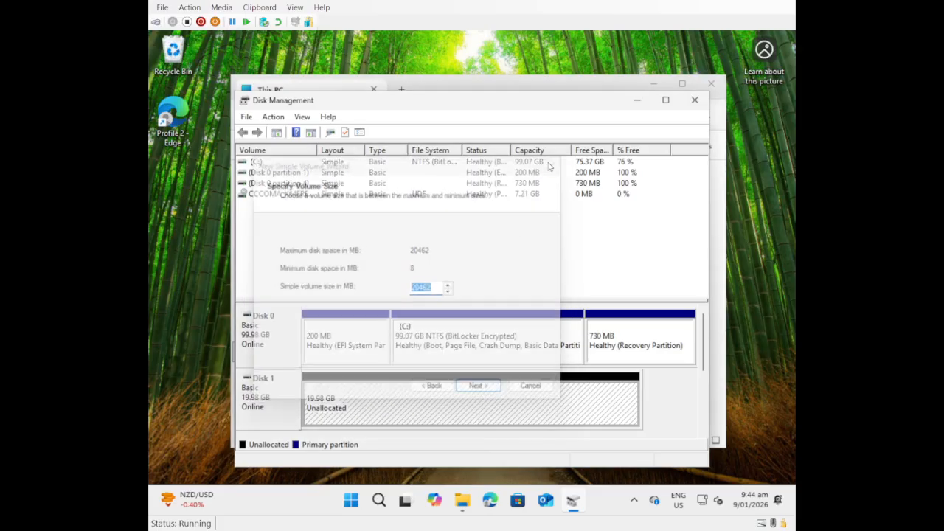
# Move the Disk Management window higher and examine the disks listed after Disk 0
pyautogui.moveTo(574, 108)
pyautogui.mouseDown()
pyautogui.moveTo(653, 241)
pyautogui.moveTo(618, 99)
pyautogui.moveTo(579, 90)
pyautogui.mouseUp()
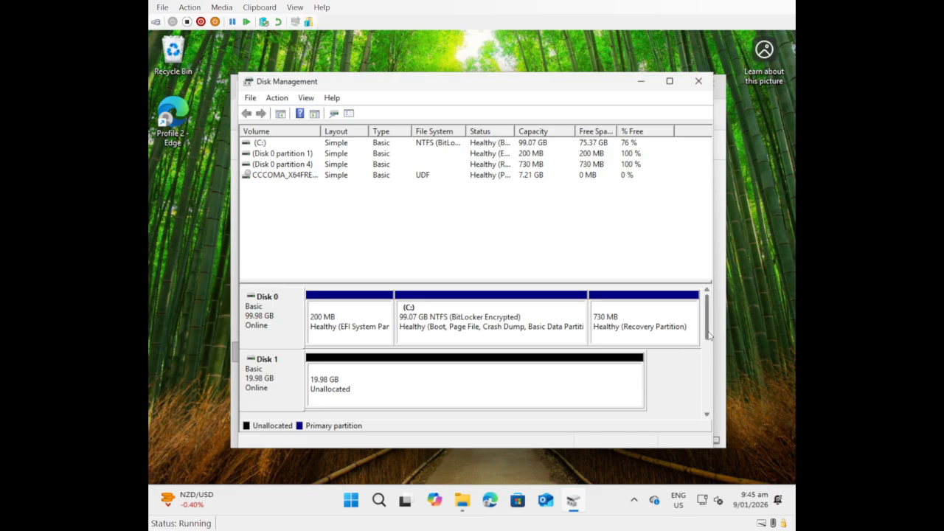
pyautogui.moveTo(711, 336)
pyautogui.mouseDown()
pyautogui.moveTo(712, 372)
pyautogui.moveTo(713, 365)
pyautogui.mouseUp()
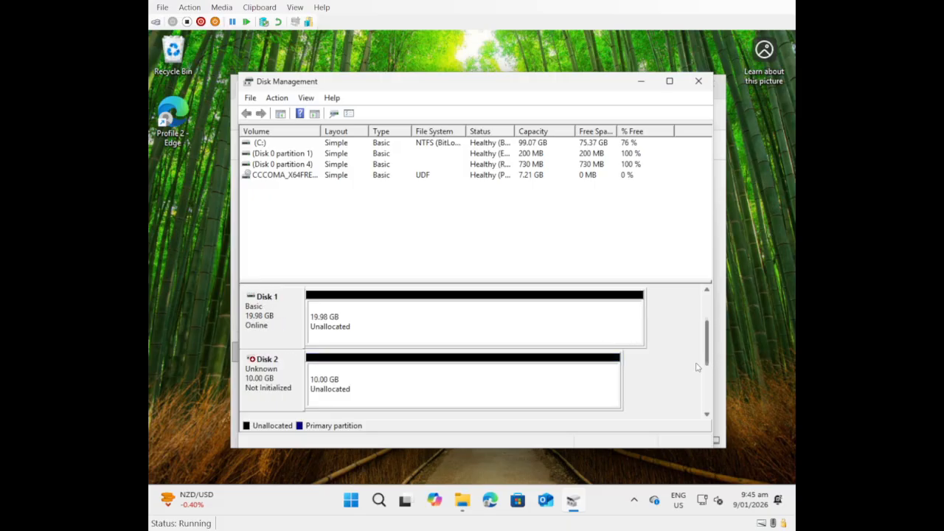
pyautogui.click(404, 403)
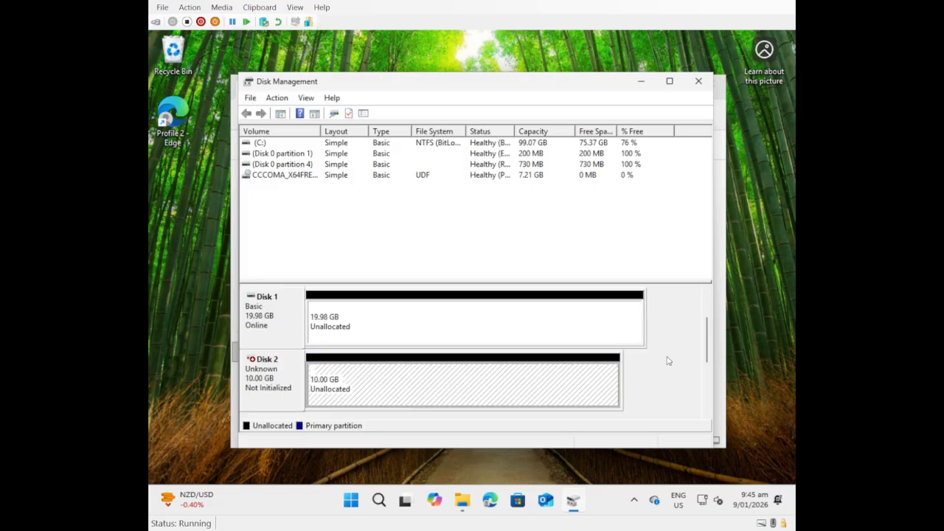
pyautogui.moveTo(711, 355)
pyautogui.mouseDown()
pyautogui.moveTo(710, 421)
pyautogui.moveTo(706, 329)
pyautogui.mouseUp()
pyautogui.click(365, 306)
pyautogui.moveTo(711, 336)
pyautogui.mouseDown()
pyautogui.moveTo(710, 398)
pyautogui.moveTo(710, 318)
pyautogui.moveTo(708, 362)
pyautogui.moveTo(707, 324)
pyautogui.moveTo(705, 350)
pyautogui.mouseUp()
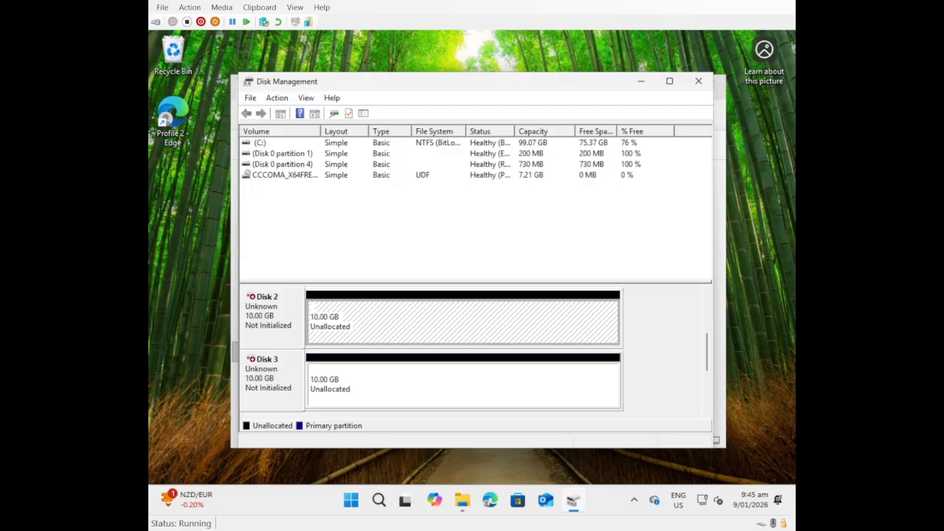
pyautogui.moveTo(708, 359)
pyautogui.mouseDown()
pyautogui.moveTo(708, 350)
pyautogui.moveTo(711, 426)
pyautogui.moveTo(710, 356)
pyautogui.mouseUp()
# Check which volume actions are available for the unallocated space on Disk 3, Disk 2 and Disk 1
pyautogui.rightClick(519, 389)
pyautogui.rightClick(407, 318)
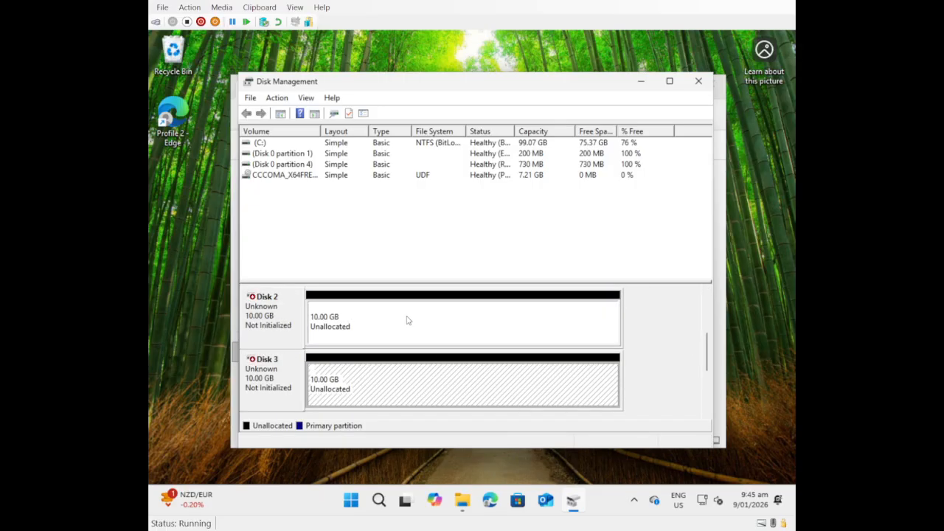
pyautogui.click(337, 307)
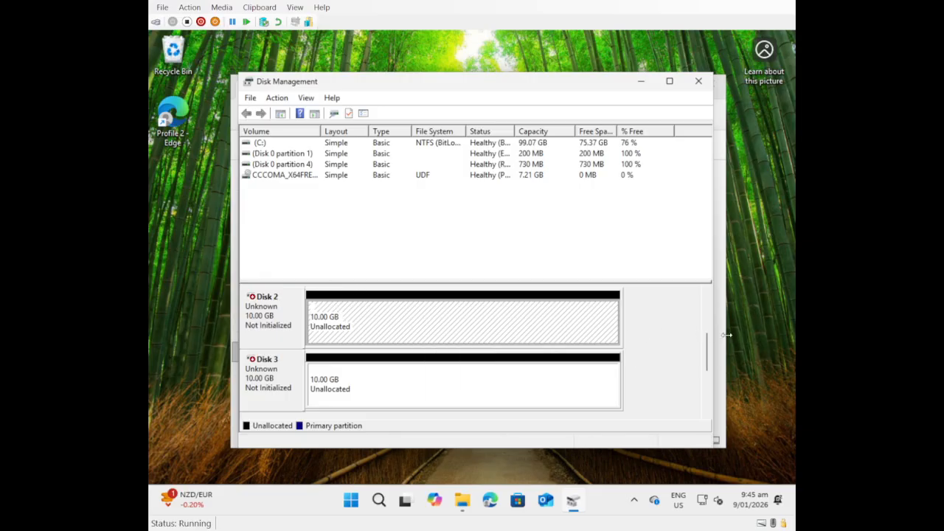
pyautogui.scroll(1, 711, 332)
pyautogui.rightClick(482, 312)
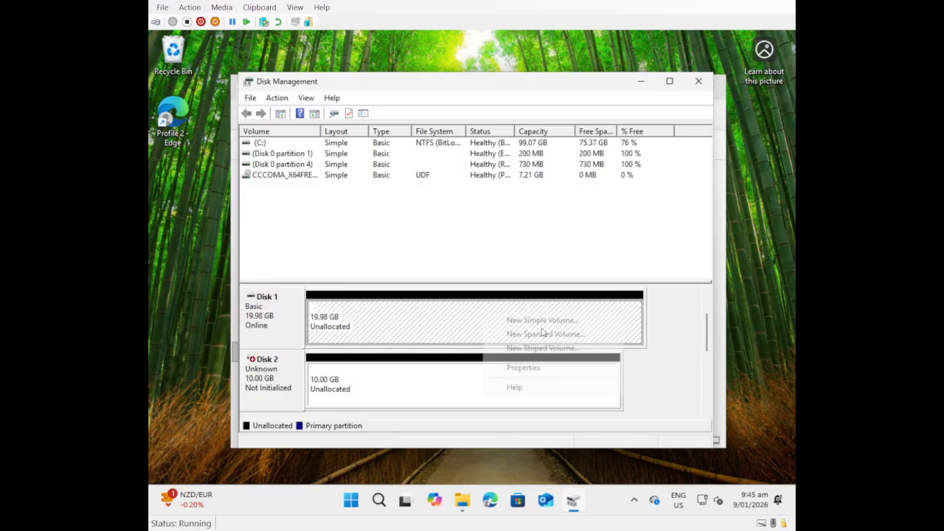
pyautogui.click(369, 321)
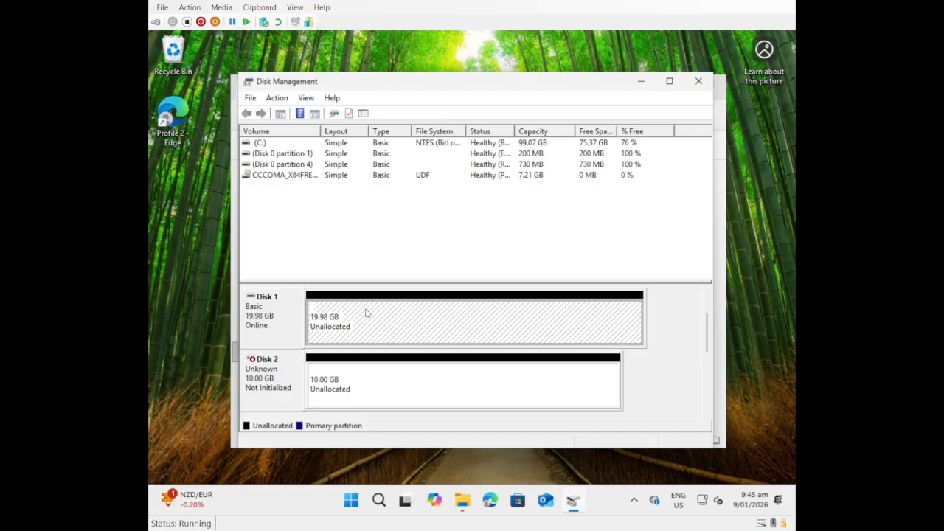
pyautogui.click(250, 98)
pyautogui.moveTo(270, 106)
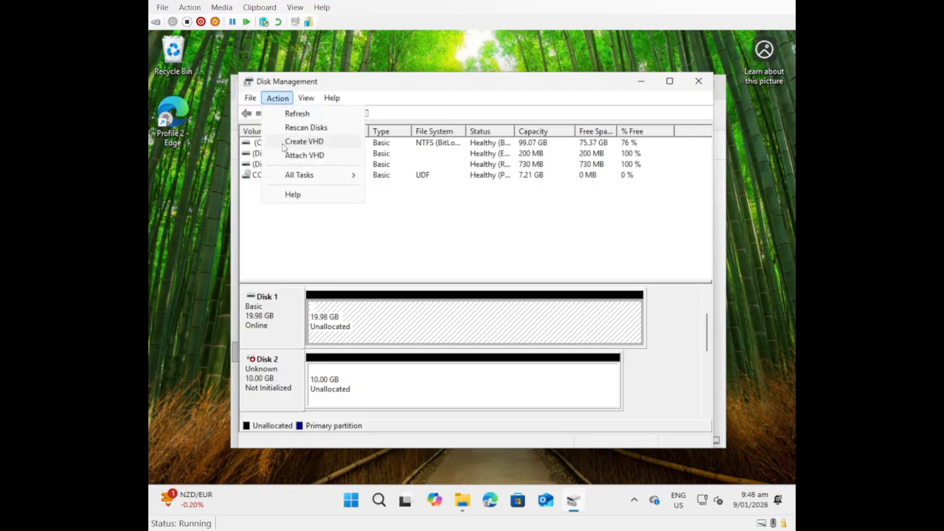
pyautogui.click(295, 154)
pyautogui.click(562, 266)
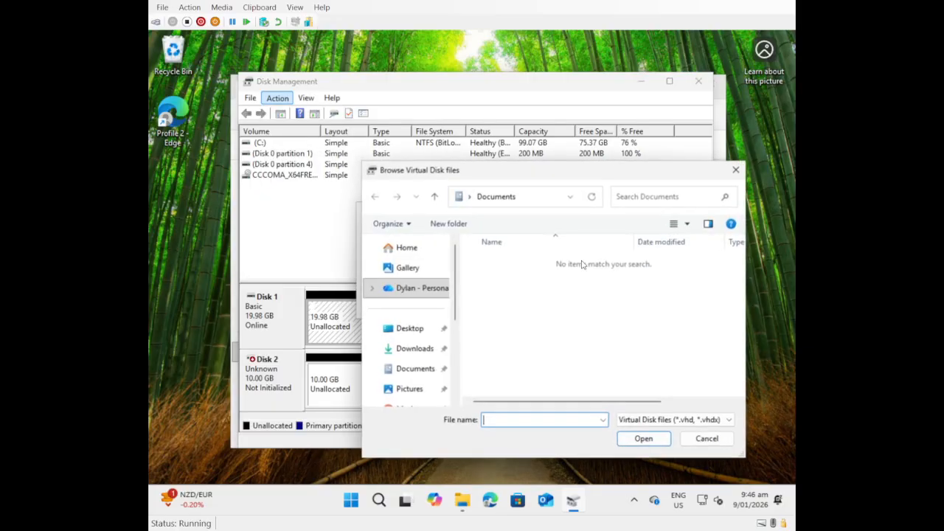
pyautogui.click(736, 167)
pyautogui.click(586, 211)
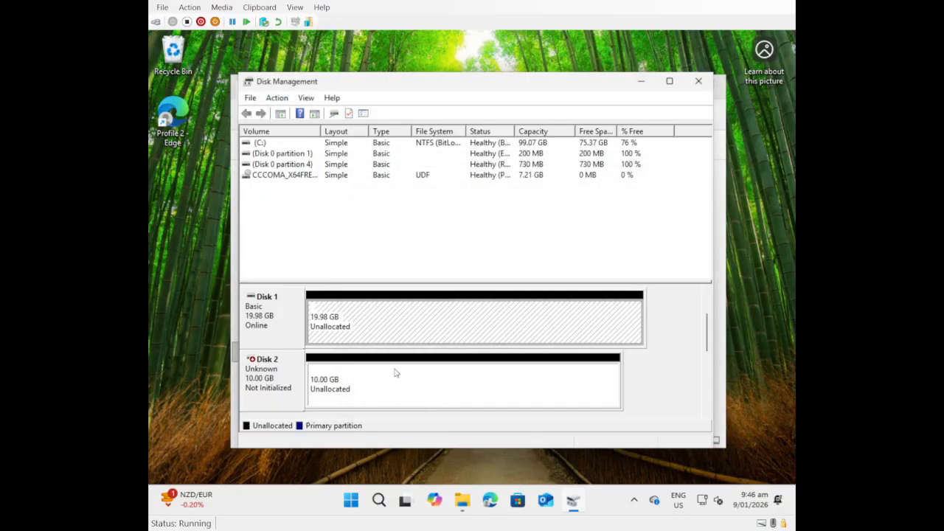
pyautogui.click(361, 380)
pyautogui.rightClick(264, 382)
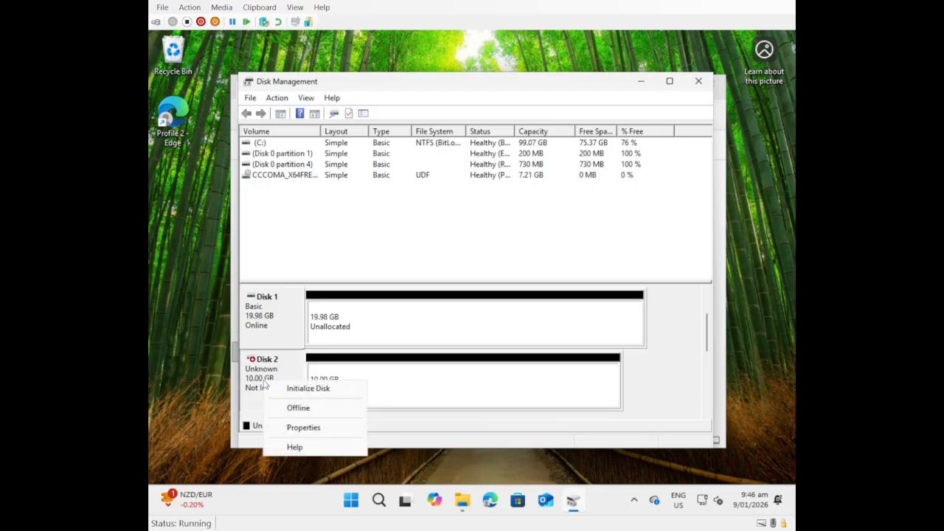
pyautogui.click(288, 388)
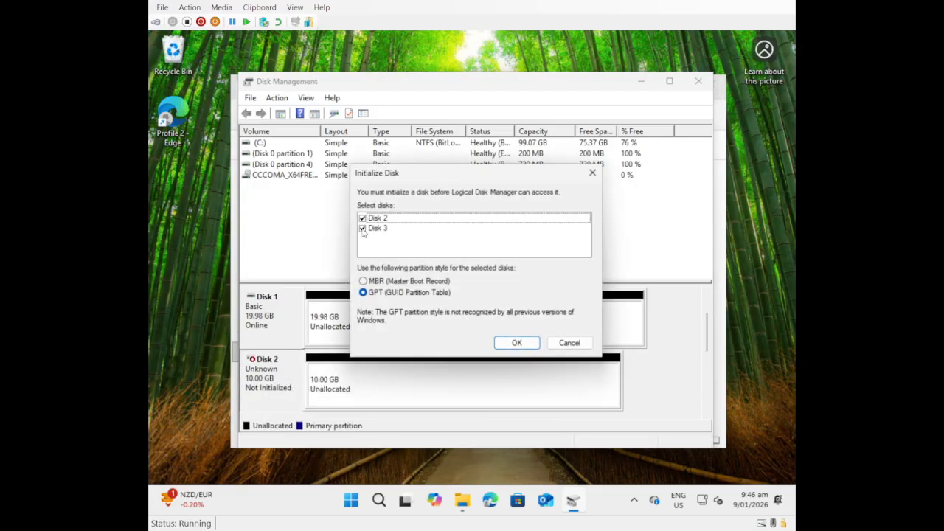
pyautogui.click(362, 230)
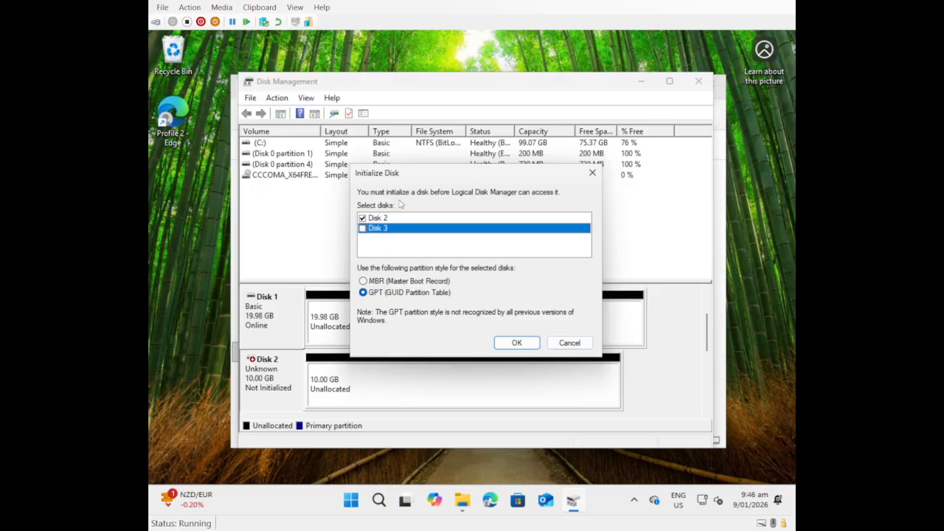
pyautogui.click(593, 174)
# Check the volume actions for Disk 1's unallocated space and the disk-level actions for Disk 1
pyautogui.rightClick(399, 335)
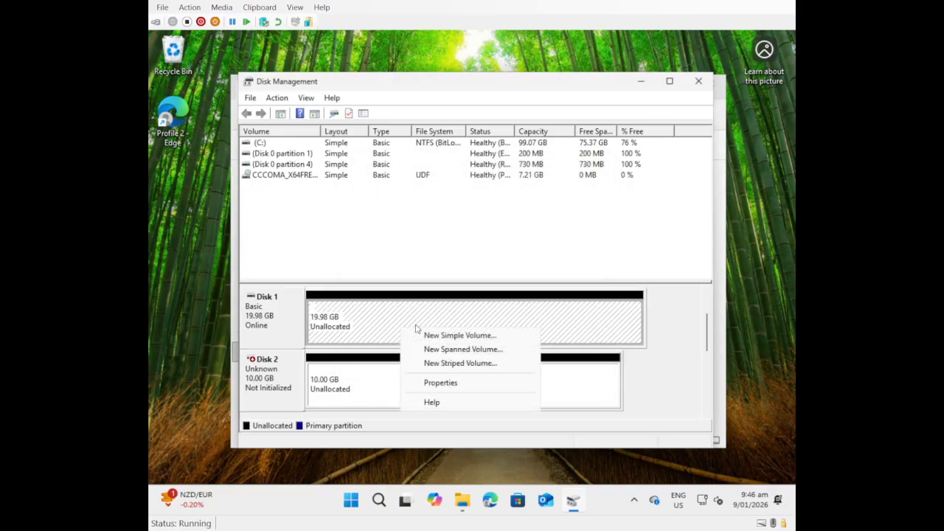
pyautogui.click(371, 332)
pyautogui.rightClick(267, 321)
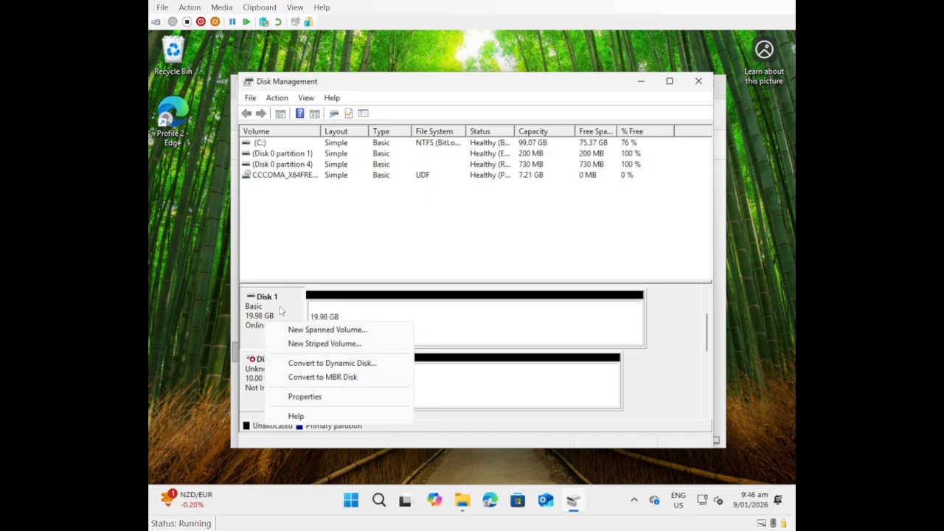
pyautogui.click(282, 311)
pyautogui.rightClick(280, 310)
pyautogui.click(267, 313)
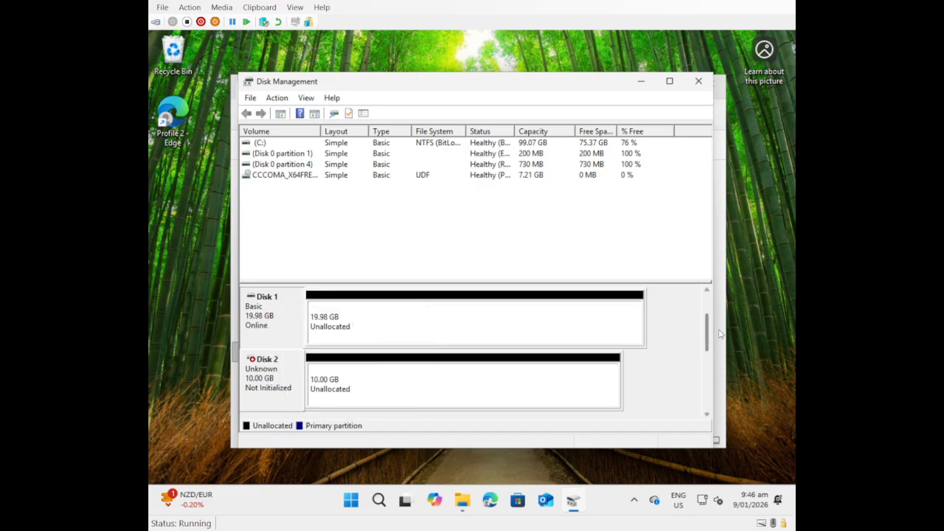
# Examine Disk 0's EFI partition and compare it with the unallocated space on Disk 1
pyautogui.moveTo(708, 326); pyautogui.dragTo(707, 297)
pyautogui.click(321, 316)
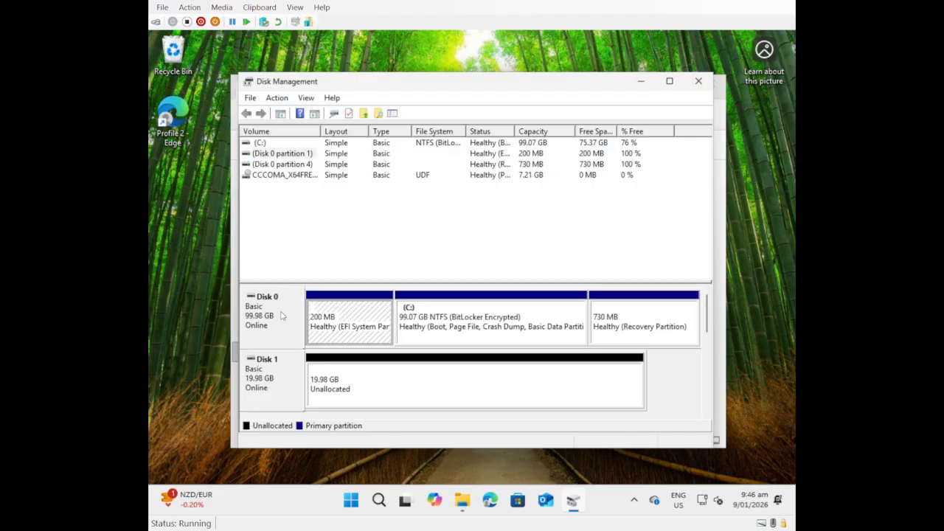
pyautogui.moveTo(707, 304); pyautogui.dragTo(712, 332)
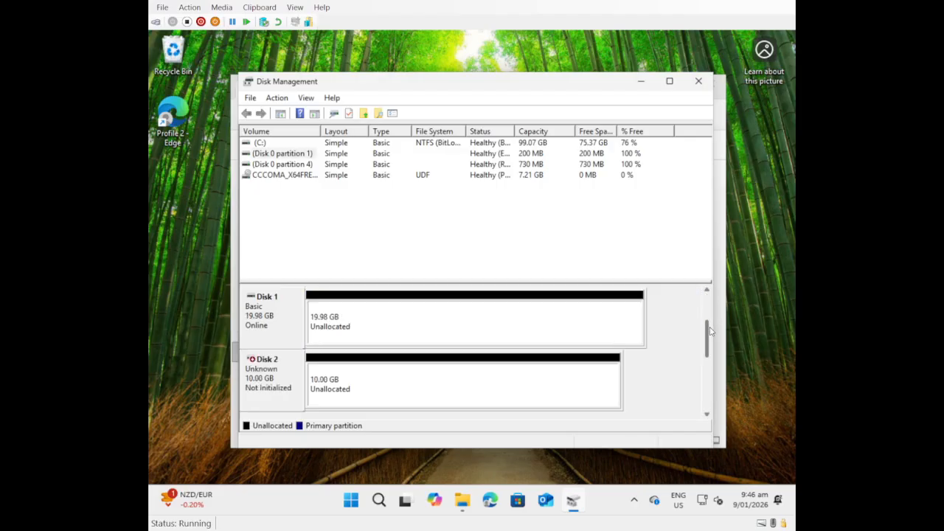
pyautogui.click(286, 313)
pyautogui.click(361, 316)
pyautogui.click(671, 305)
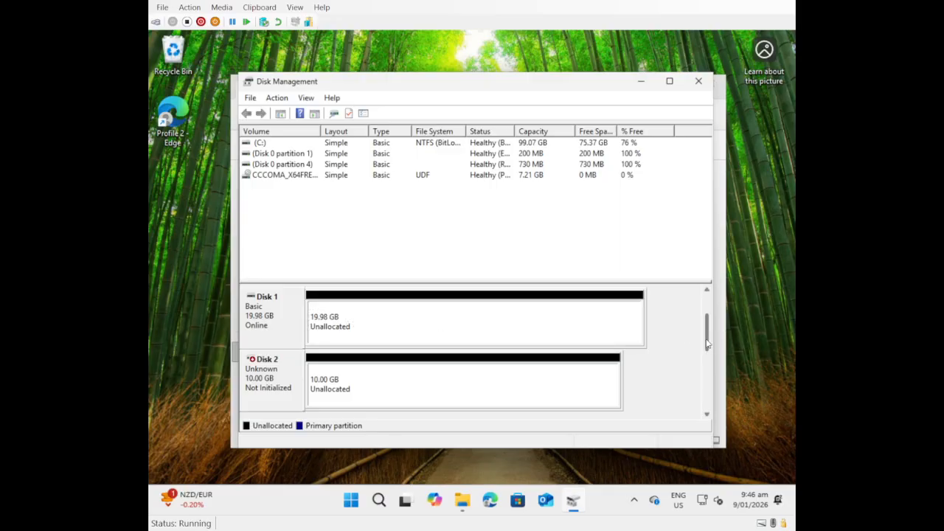
# Initialize only Disk 2 with the GPT partition style, leaving Disk 3 out of the selection
pyautogui.scroll(-1, 706, 362)
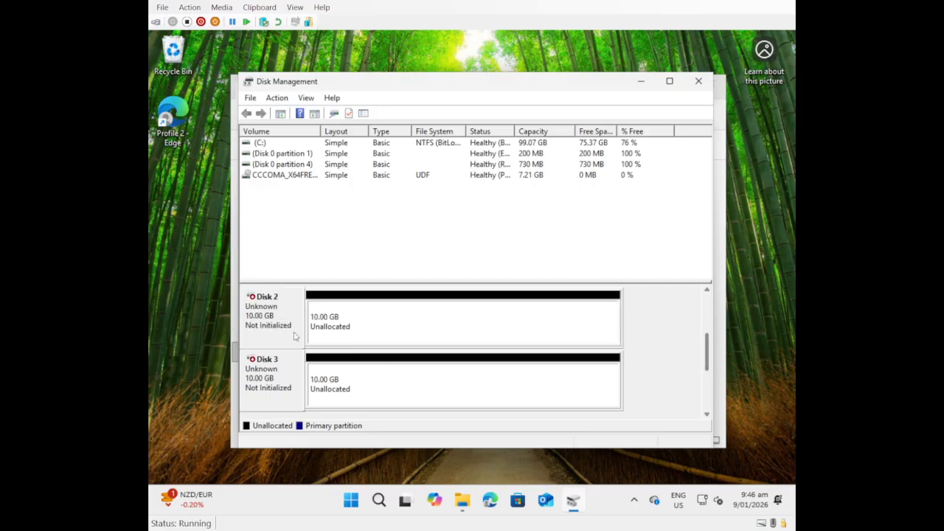
pyautogui.rightClick(291, 299)
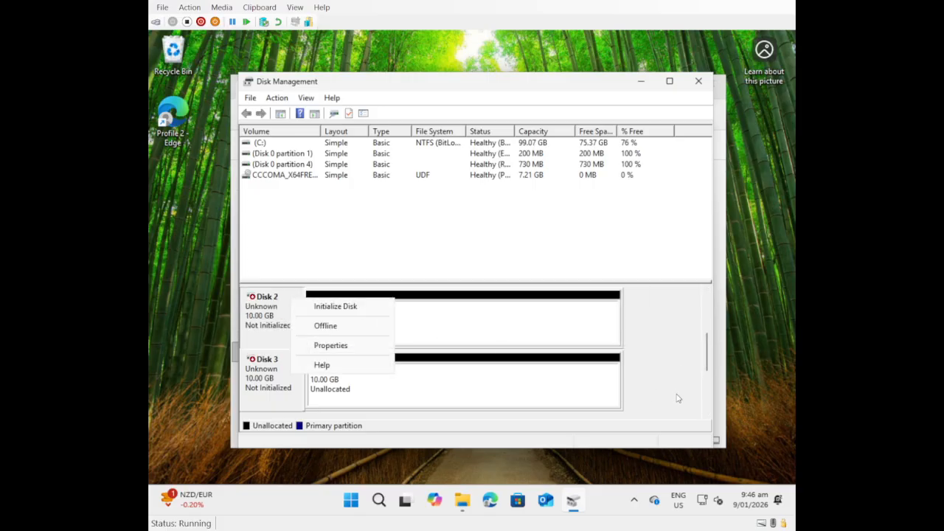
pyautogui.click(353, 304)
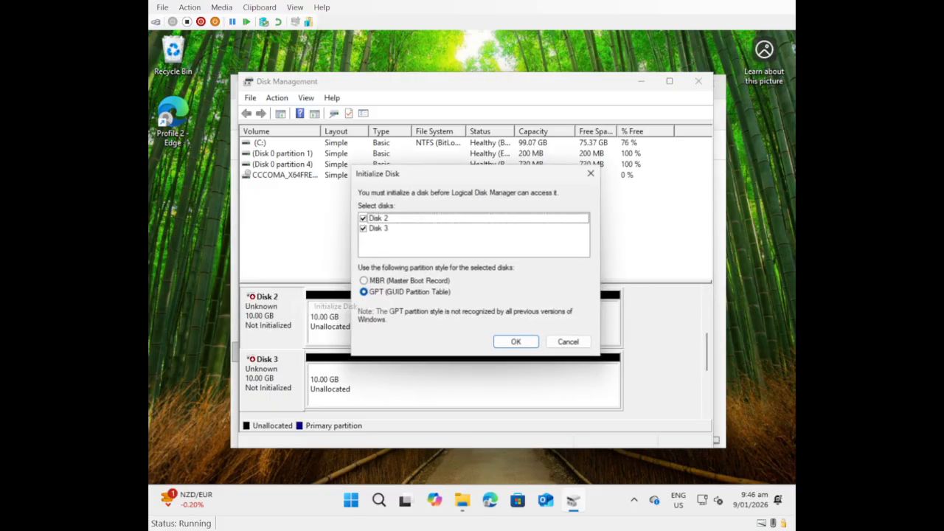
pyautogui.click(370, 229)
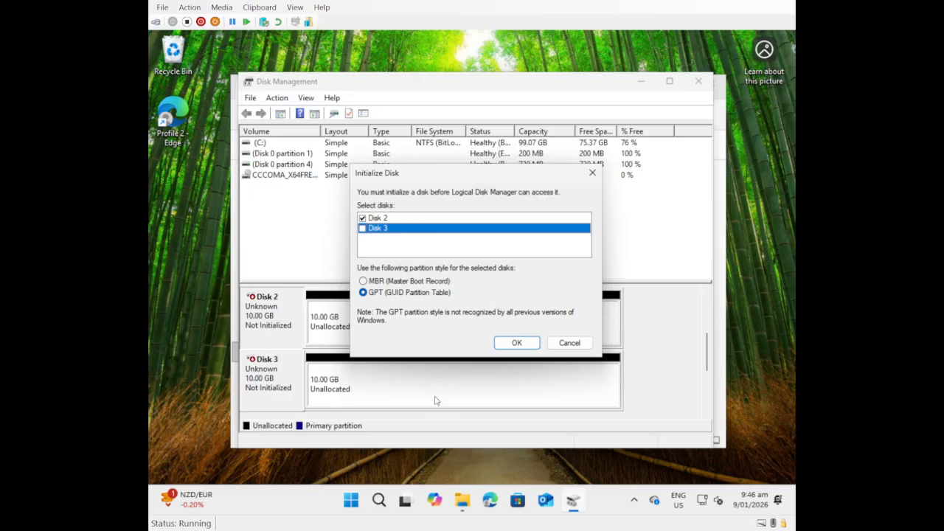
pyautogui.click(390, 219)
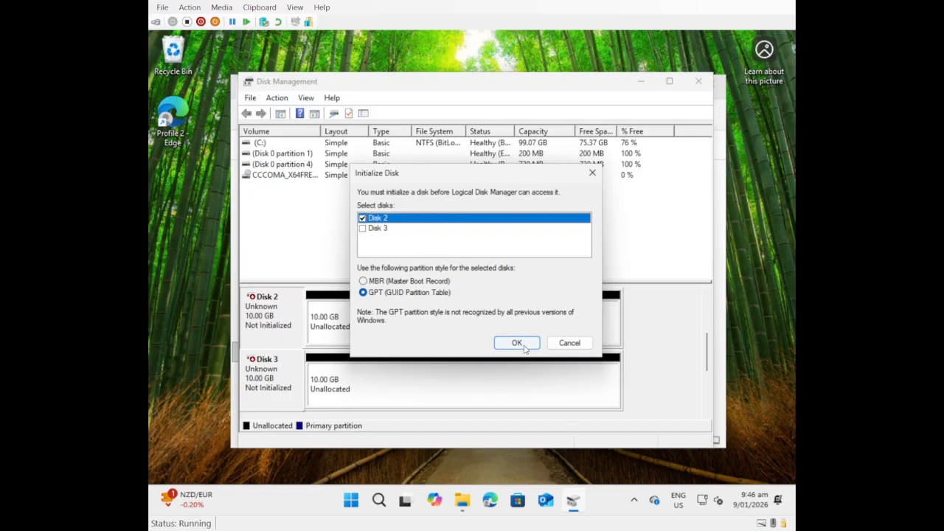
pyautogui.click(517, 344)
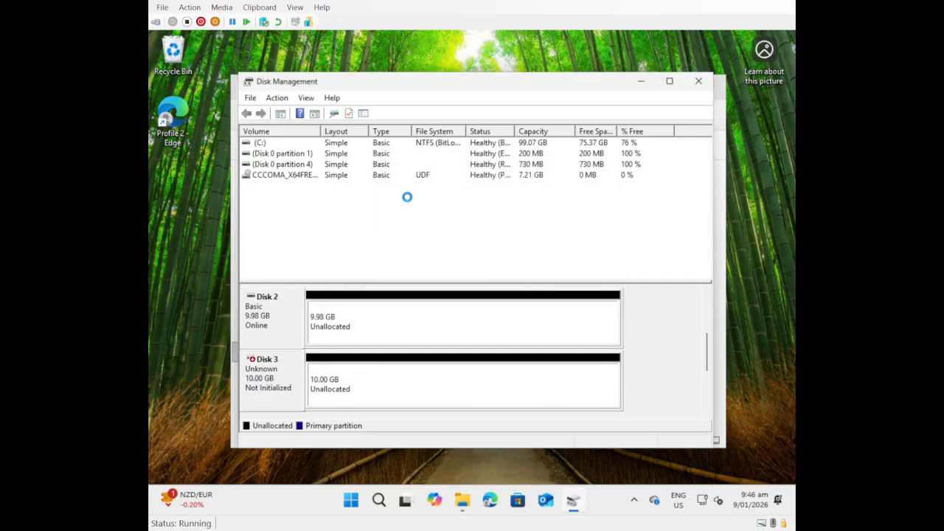
# Compare the disk-level actions for Disk 2 with the volume actions for its unallocated space
pyautogui.rightClick(293, 318)
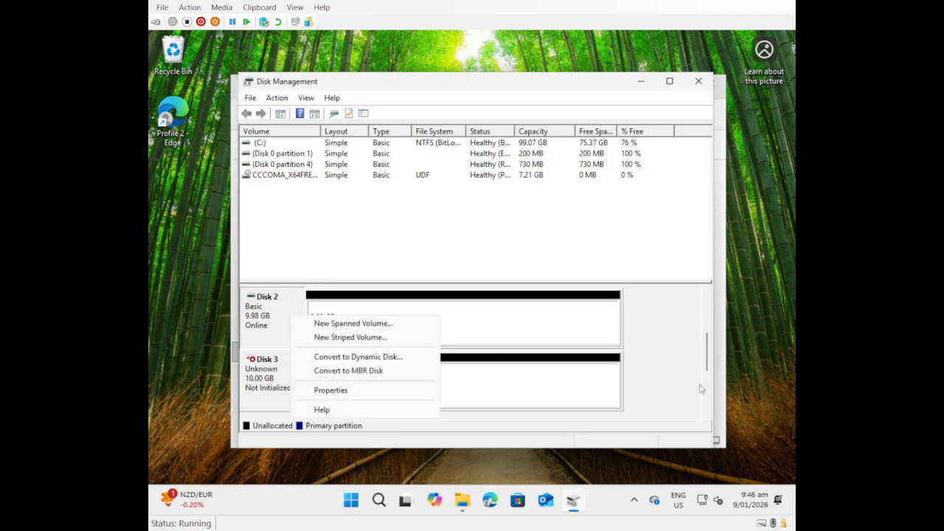
pyautogui.rightClick(494, 320)
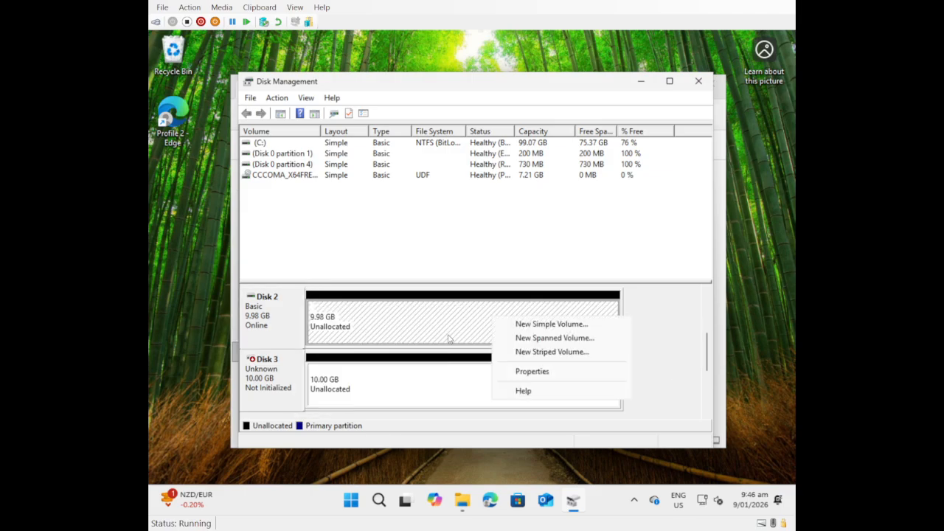
pyautogui.click(535, 325)
pyautogui.rightClick(258, 320)
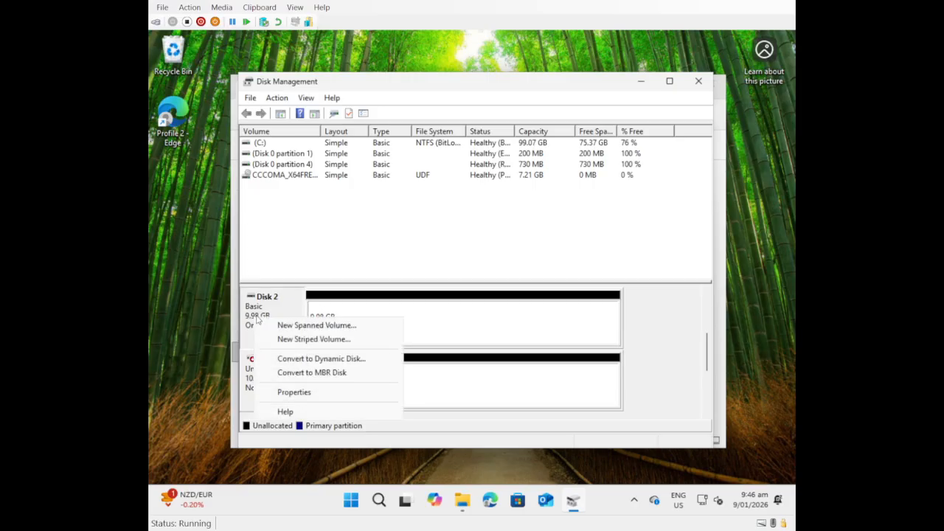
pyautogui.click(504, 310)
# Start a new simple volume on Disk 2's unallocated space with a size of 10222 MB
pyautogui.rightClick(466, 308)
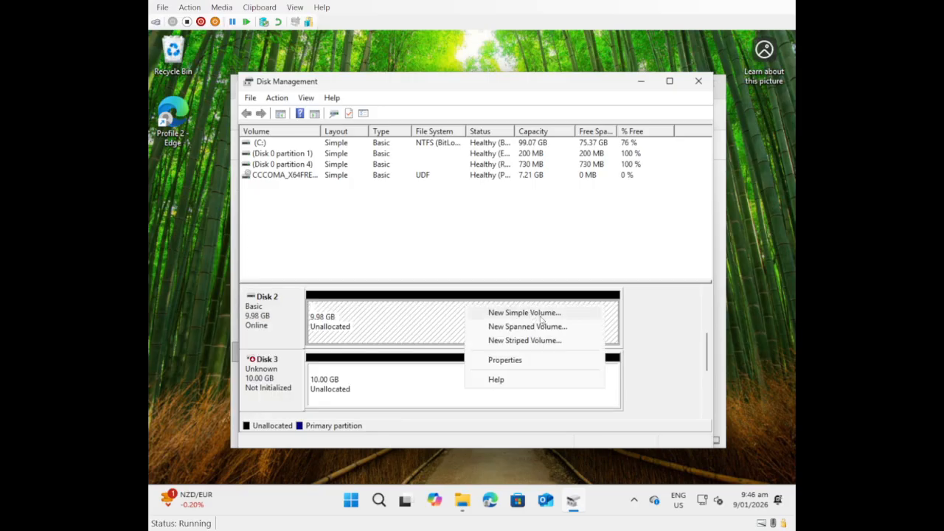
pyautogui.click(499, 316)
pyautogui.click(484, 370)
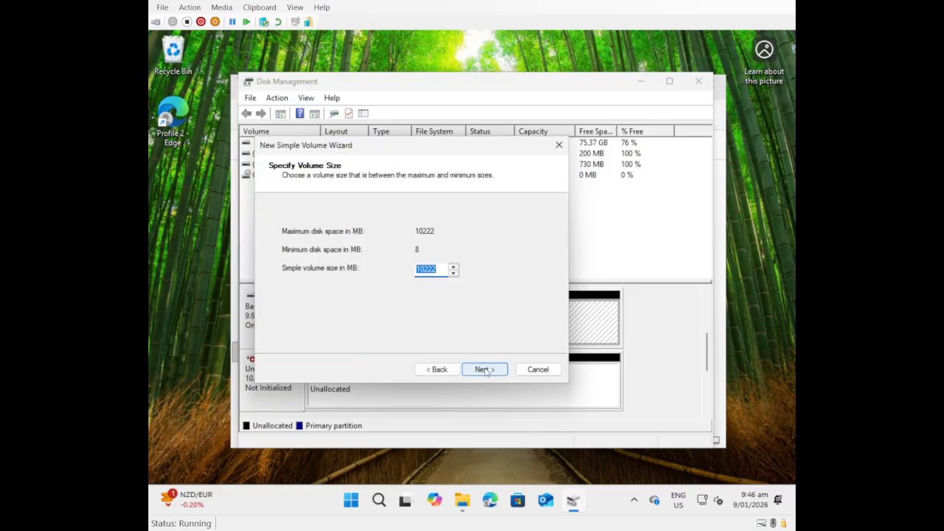
pyautogui.click(485, 370)
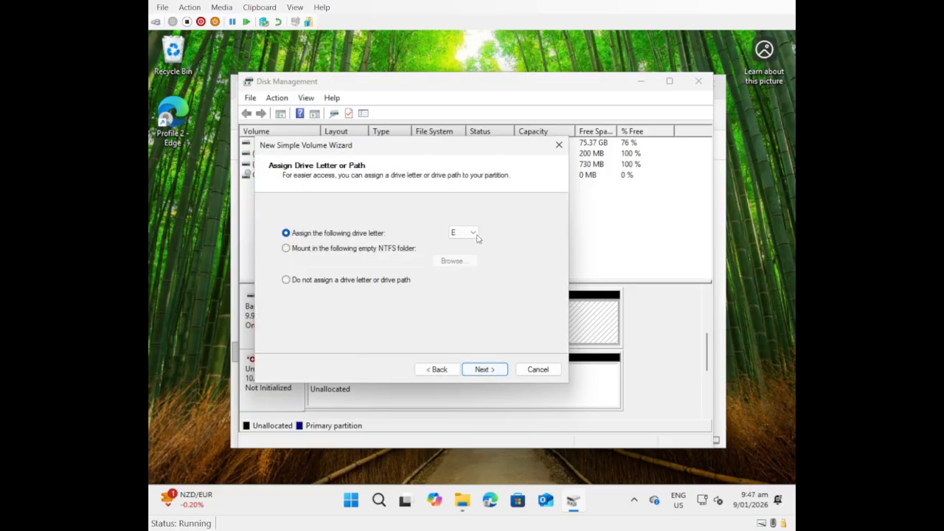
# View the drive letters available for the new volume and check in File Explorer which letters the existing drives use
pyautogui.click(475, 233)
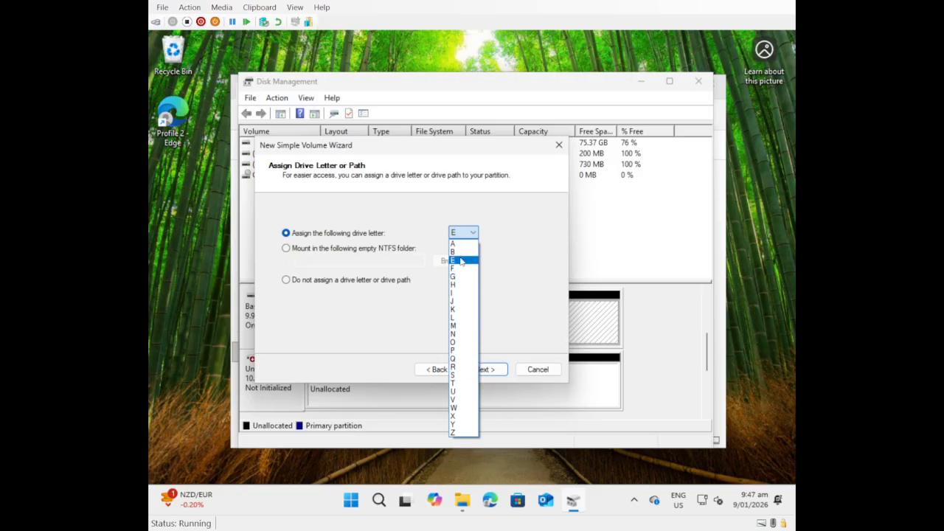
pyautogui.click(439, 152)
pyautogui.moveTo(432, 144); pyautogui.dragTo(431, 199)
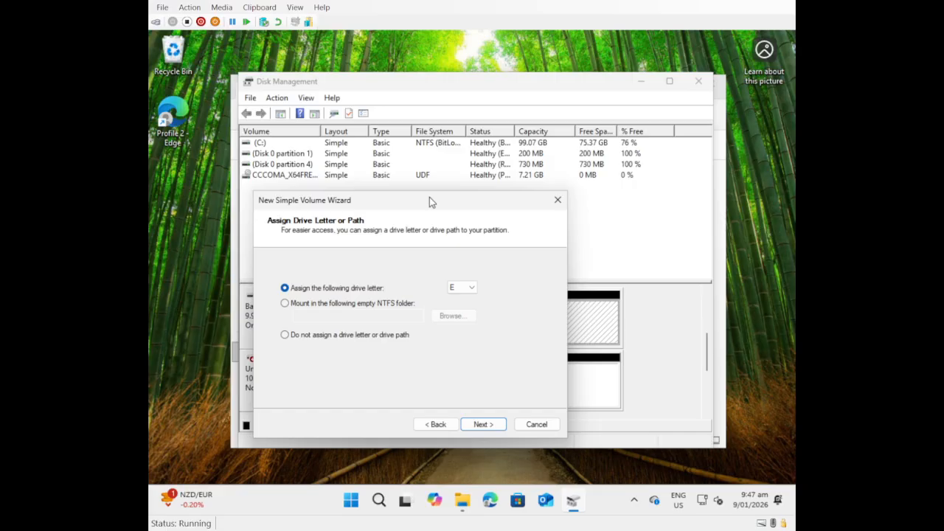
pyautogui.moveTo(429, 197); pyautogui.dragTo(469, 172)
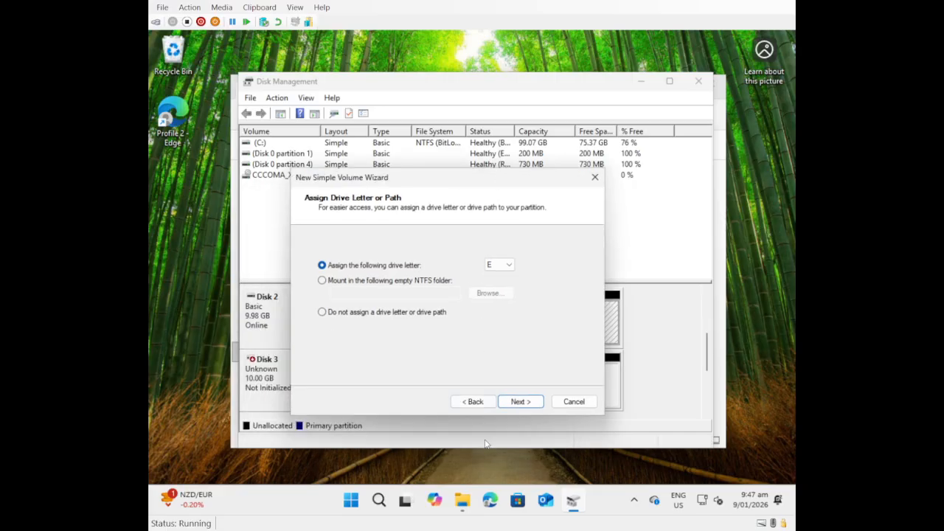
pyautogui.click(461, 500)
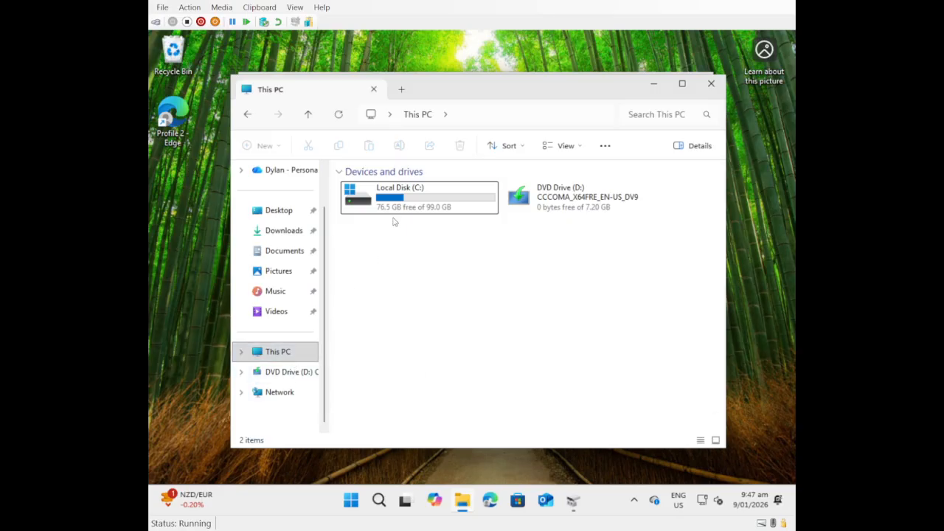
pyautogui.hotkey('alt', 'Tab')
# Assign drive letter F to the new volume on Disk 2
pyautogui.click(499, 264)
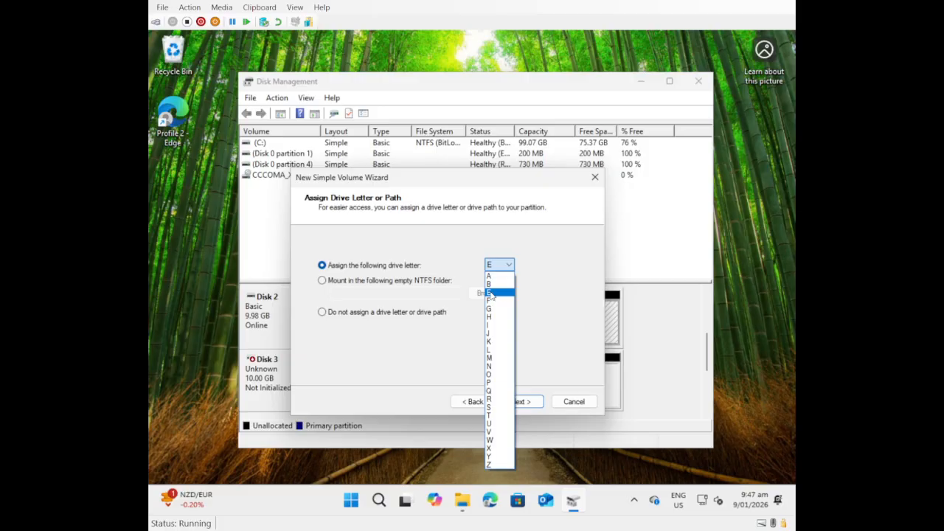
pyautogui.click(412, 190)
pyautogui.moveTo(575, 183); pyautogui.dragTo(680, 322)
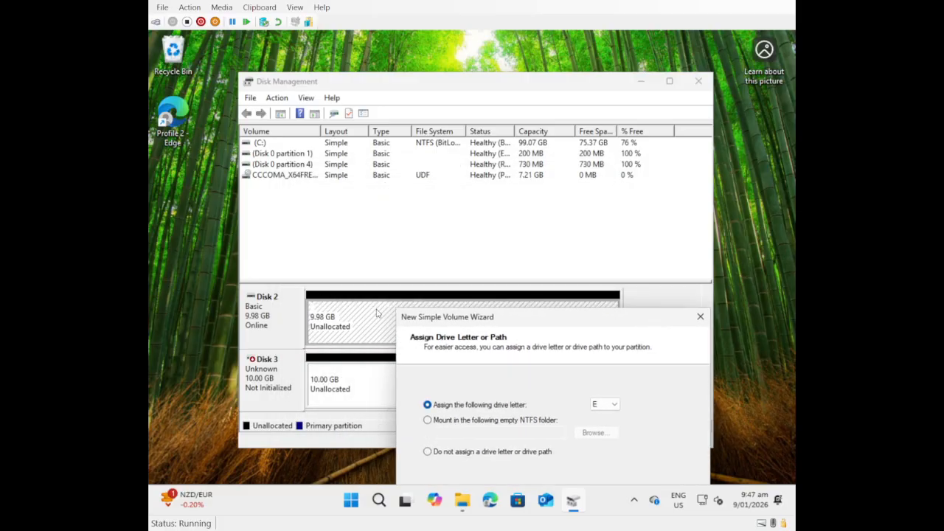
pyautogui.moveTo(447, 323); pyautogui.dragTo(392, 203)
pyautogui.click(551, 283)
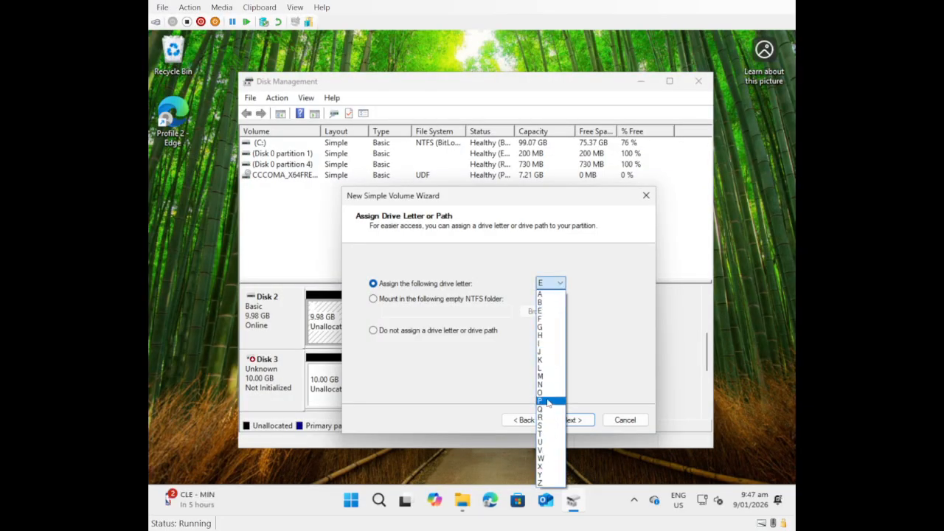
pyautogui.click(542, 318)
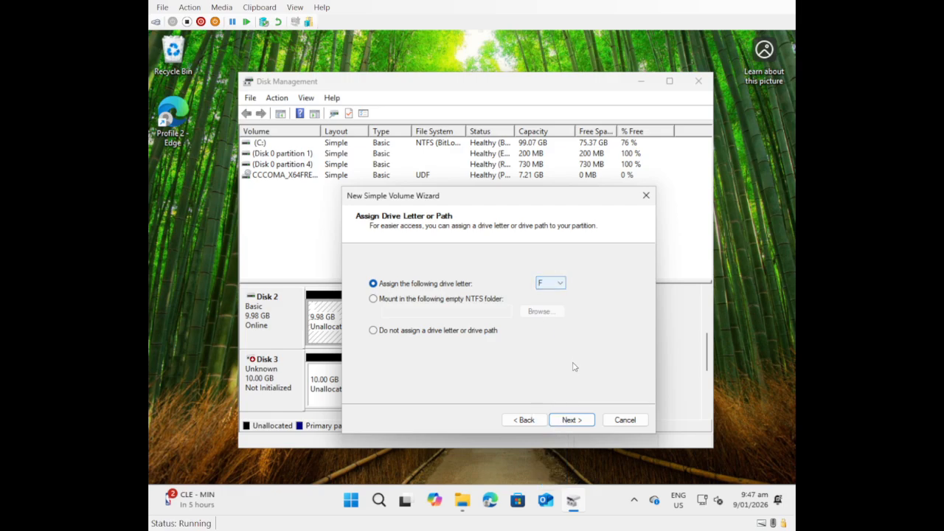
pyautogui.click(573, 419)
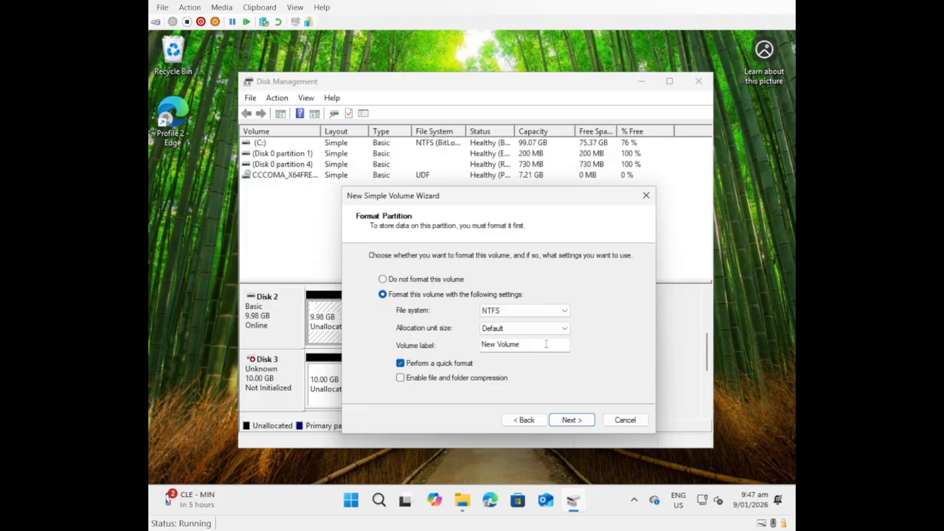
# Label the volume "Cool people volume", keep the NTFS quick format, and finish creating it
pyautogui.moveTo(547, 344); pyautogui.dragTo(475, 344)
pyautogui.write('Cool people')
pyautogui.click(578, 420)
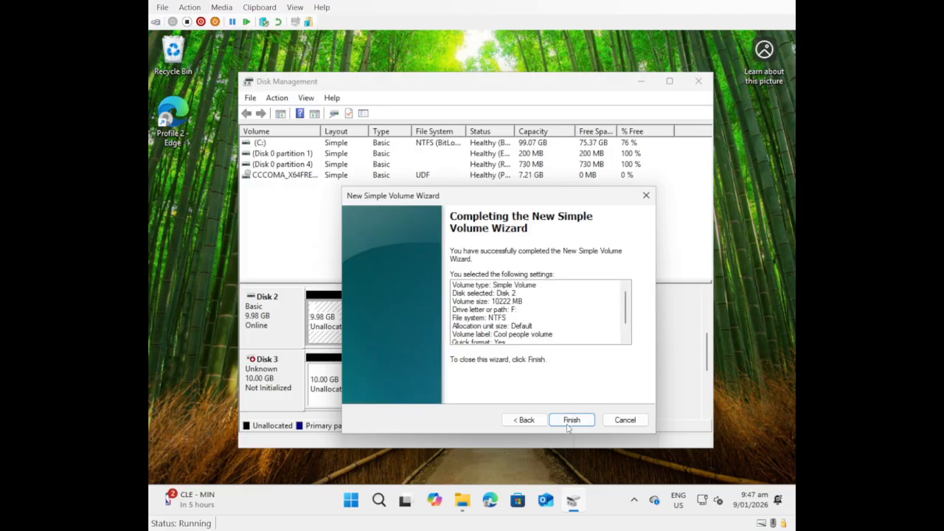
pyautogui.click(568, 420)
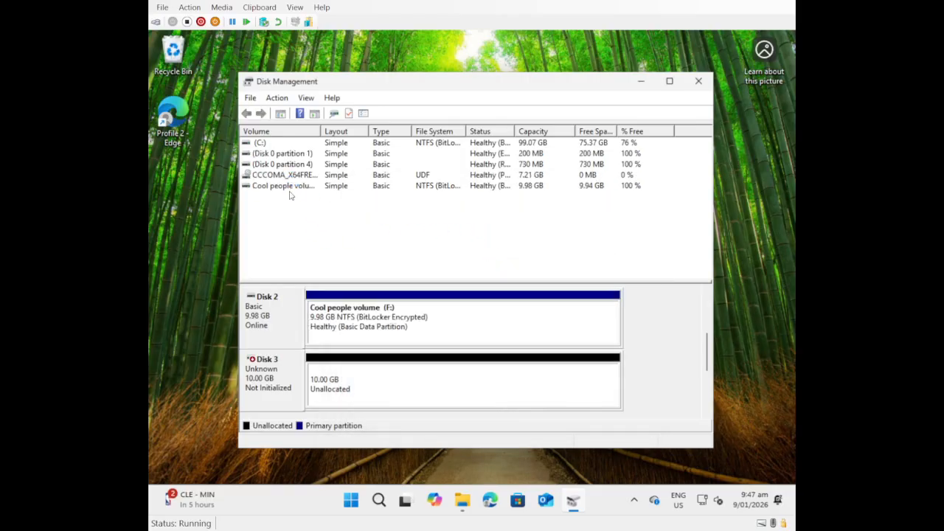
# Check the Cool people volume in the volume list and under This PC in File Explorer, and move the Explorer window lower
pyautogui.click(293, 189)
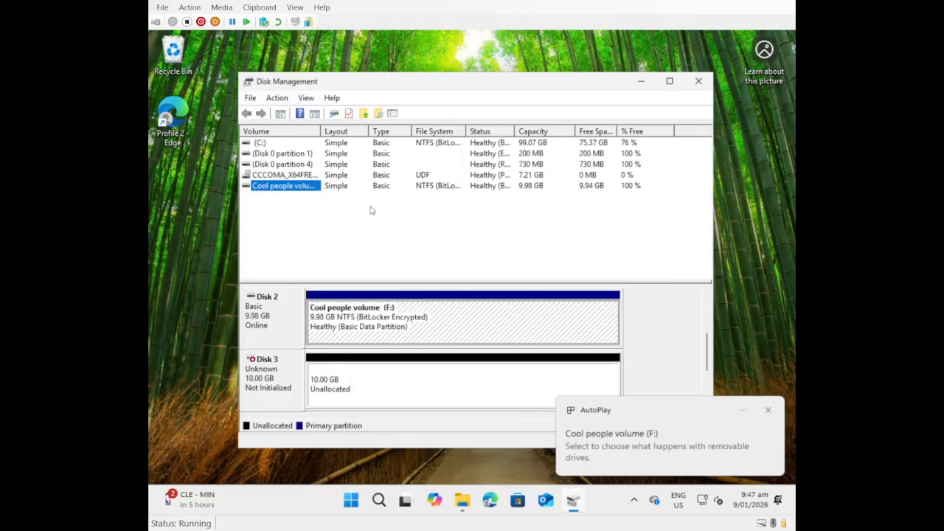
pyautogui.click(459, 502)
pyautogui.press('Down')
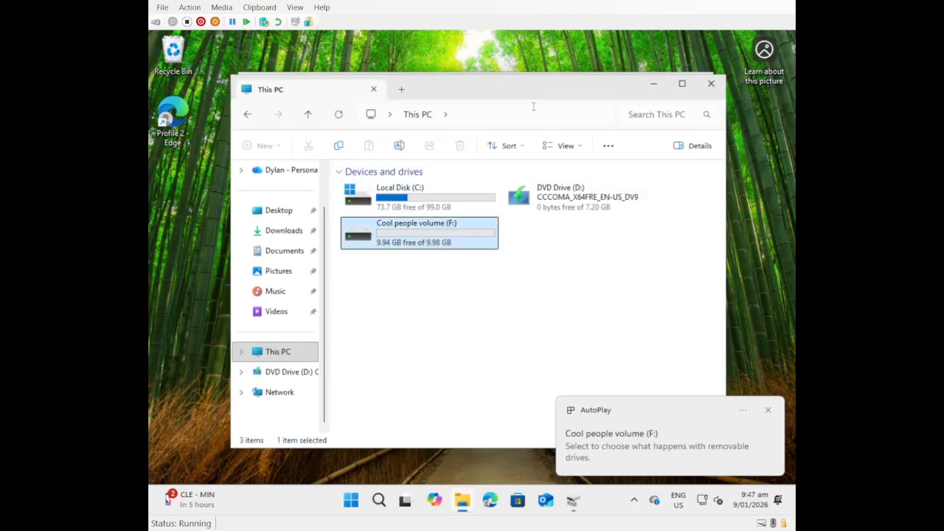
pyautogui.click(534, 112)
pyautogui.moveTo(545, 97); pyautogui.dragTo(495, 253)
# Delete the Cool people volume from Disk 2, forcing the deletion while it is in use, and minimize File Explorer
pyautogui.click(670, 357)
pyautogui.click(443, 188)
pyautogui.rightClick(287, 188)
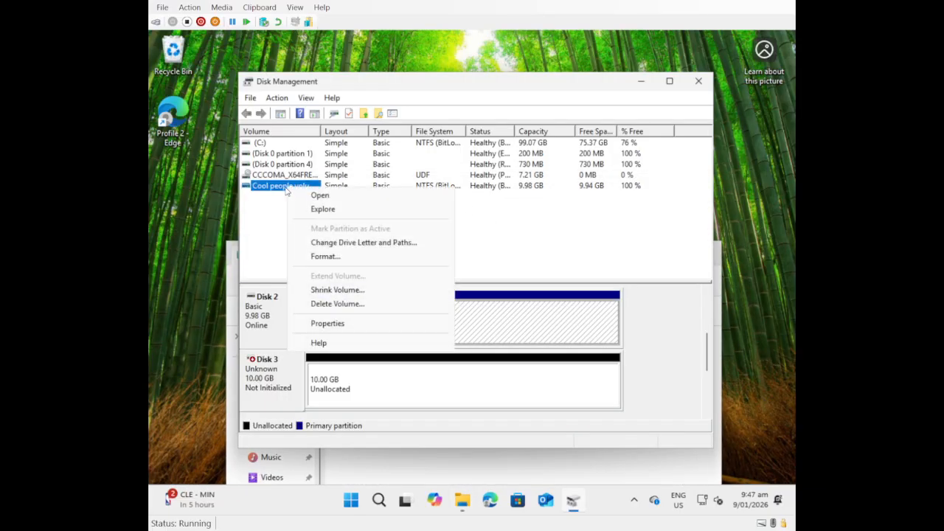
pyautogui.click(341, 304)
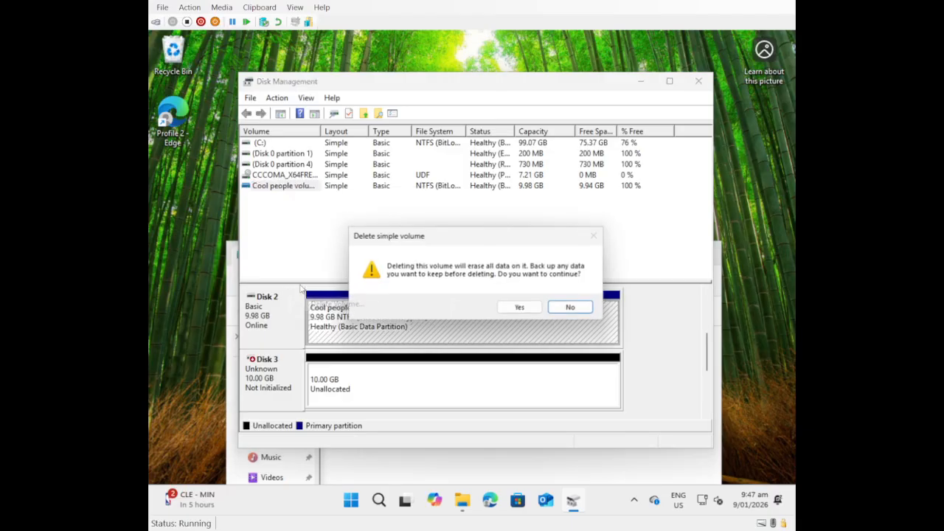
pyautogui.click(533, 309)
pyautogui.click(528, 313)
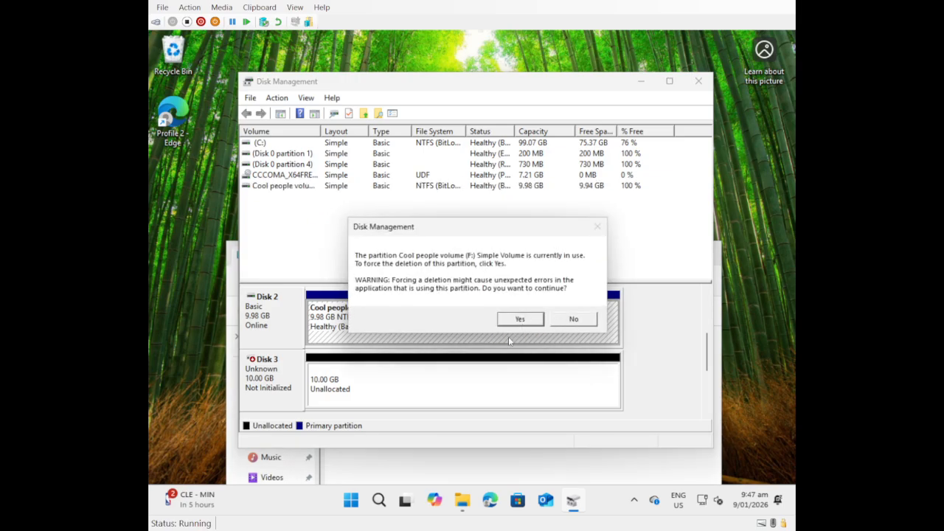
pyautogui.click(520, 319)
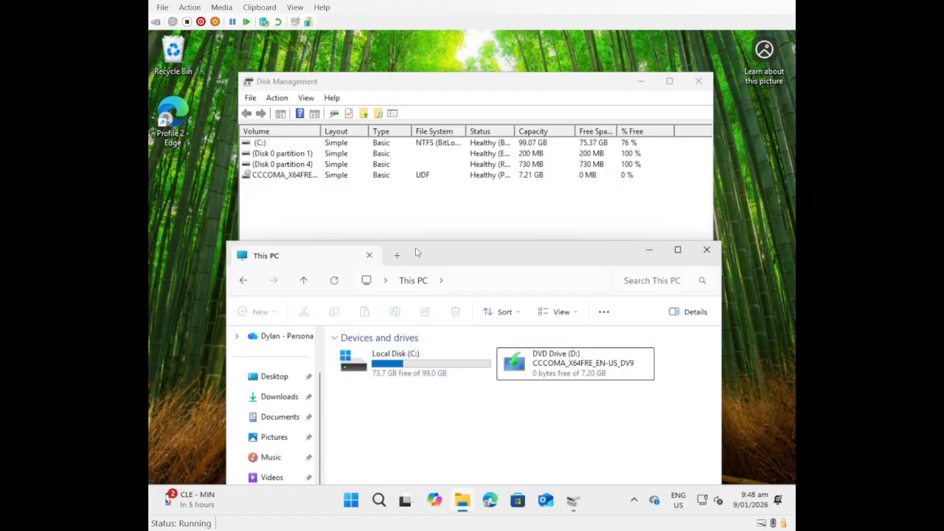
pyautogui.click(648, 251)
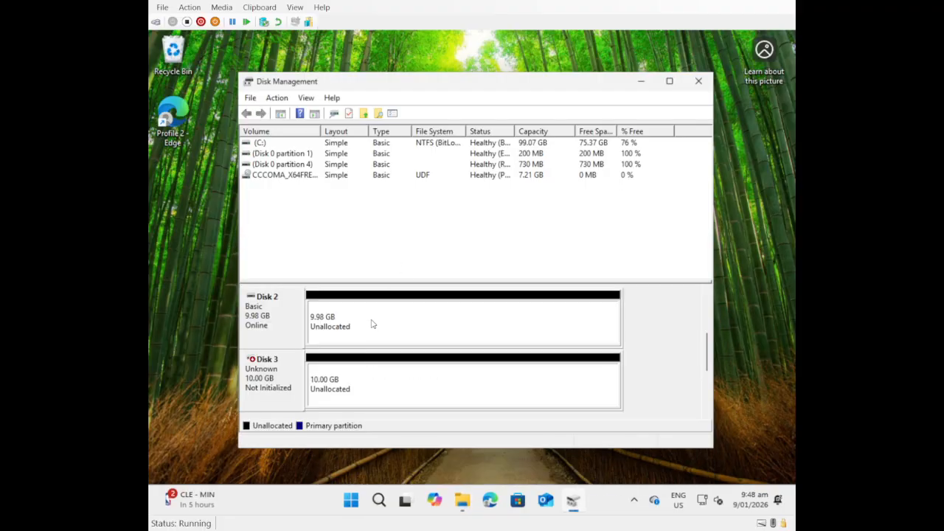
# View the management options offered for Disk 2 and for its unallocated space
pyautogui.rightClick(301, 334)
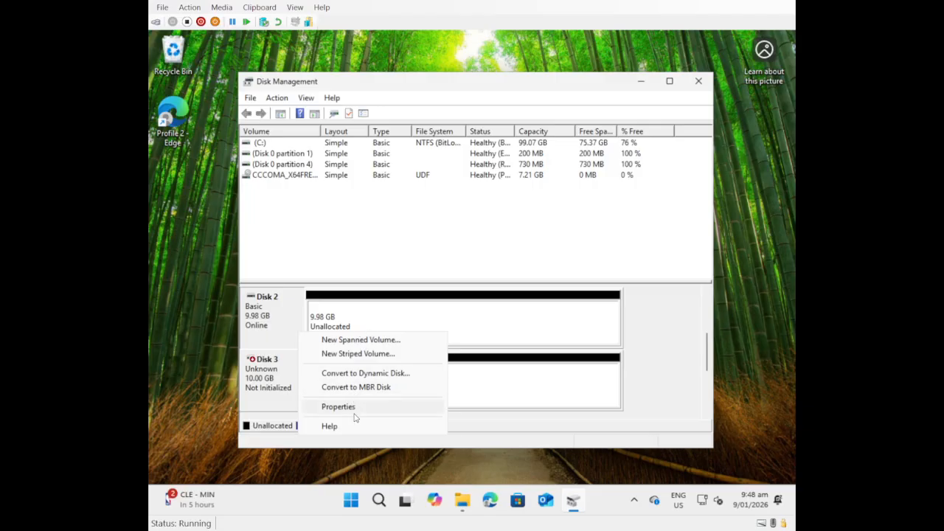
pyautogui.click(391, 326)
pyautogui.rightClick(390, 323)
pyautogui.click(216, 315)
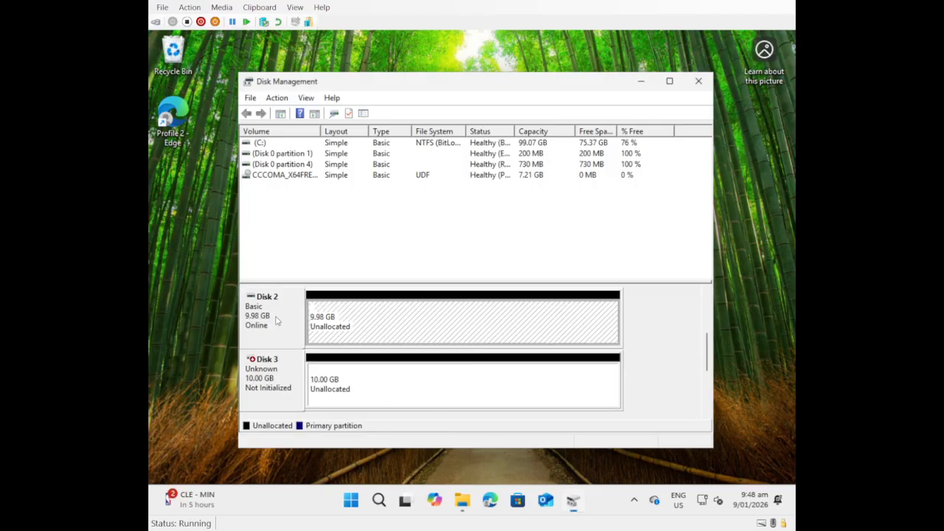
pyautogui.rightClick(276, 319)
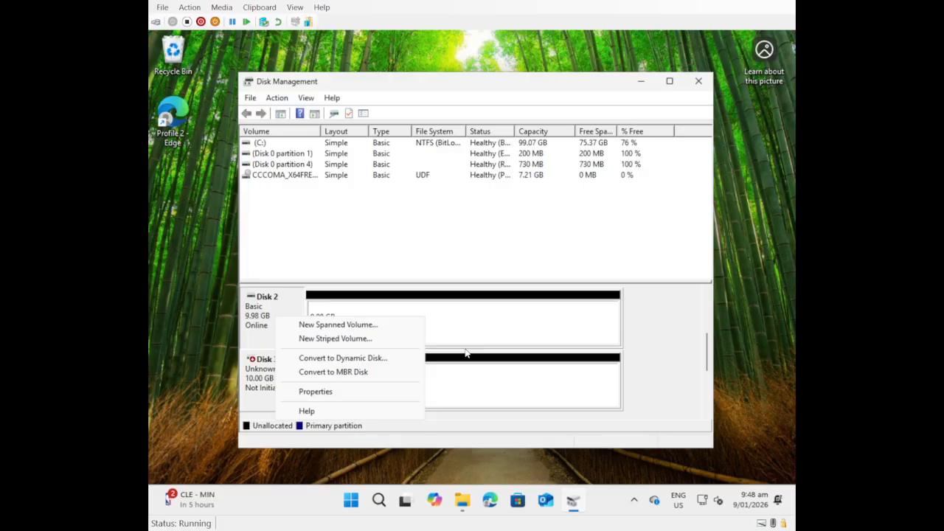
pyautogui.click(466, 354)
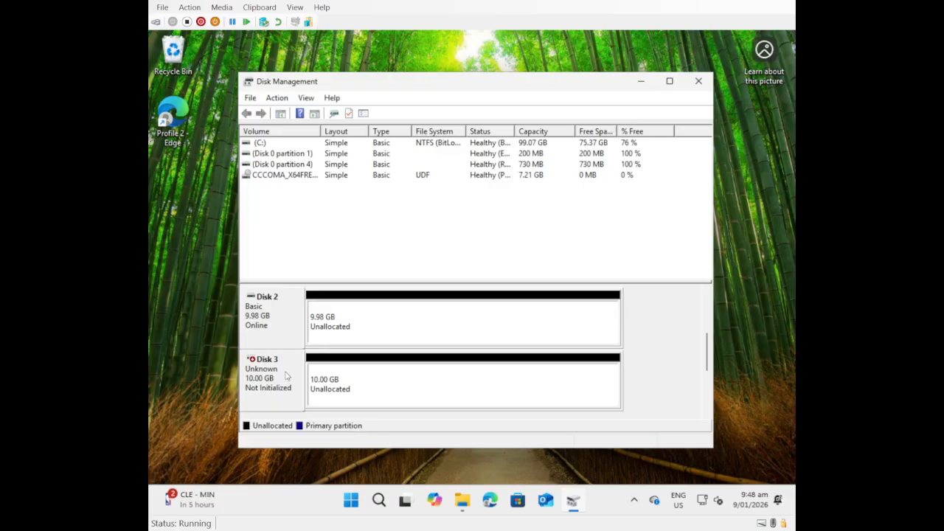
# Initialize Disk 3 with the GPT (GUID Partition Table) partition style
pyautogui.click(358, 383)
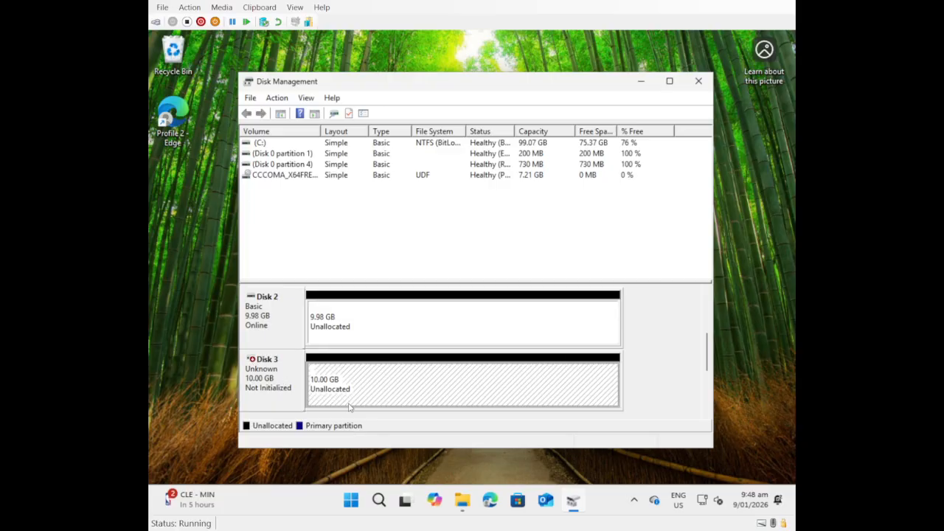
pyautogui.rightClick(379, 381)
pyautogui.rightClick(269, 374)
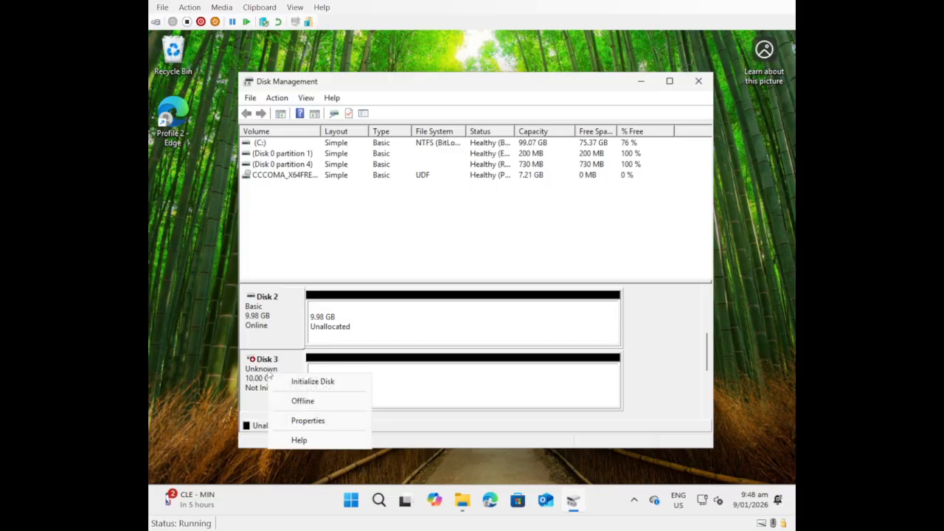
pyautogui.click(286, 366)
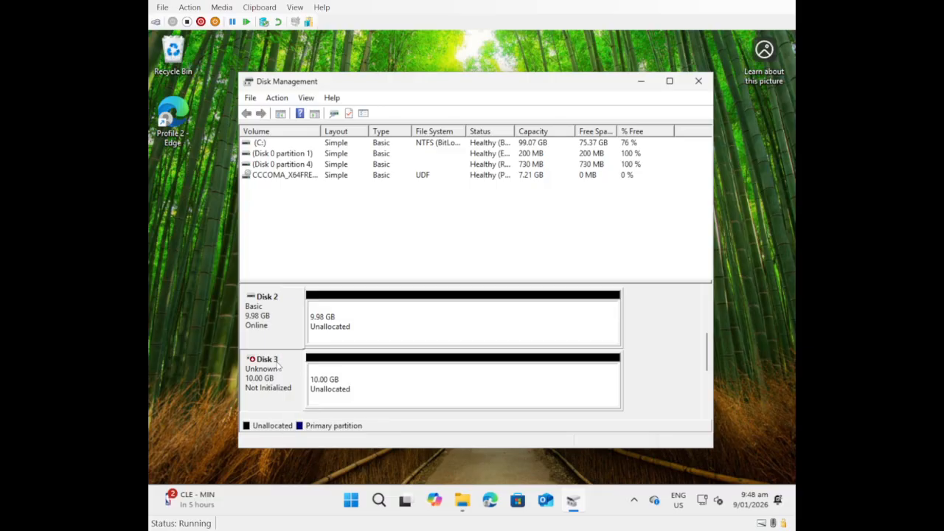
pyautogui.click(392, 385)
pyautogui.click(261, 373)
pyautogui.rightClick(292, 371)
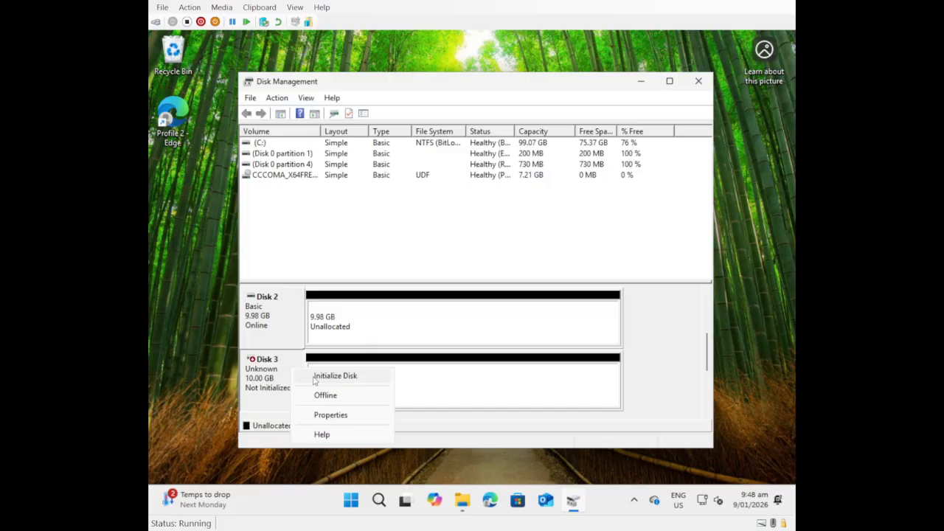
pyautogui.click(334, 376)
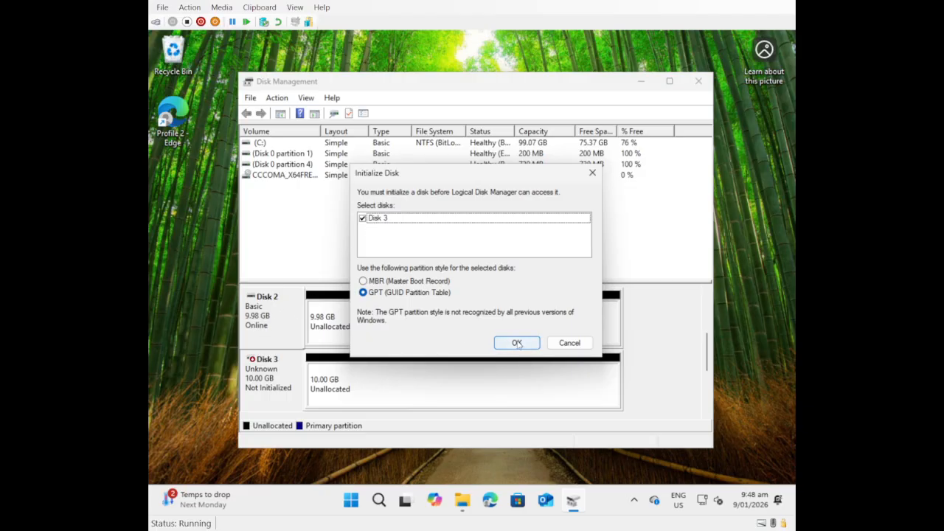
pyautogui.click(517, 343)
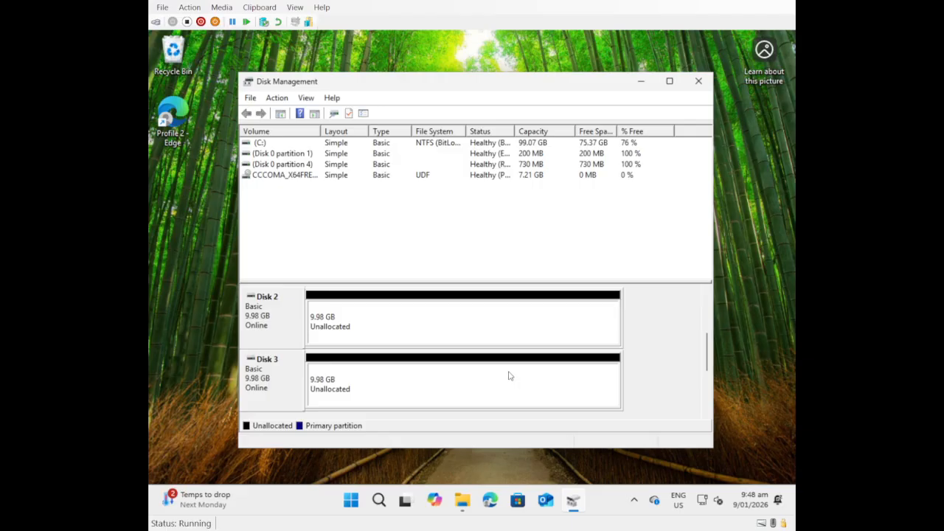
# Start a new simple volume on Disk 3's unallocated space, using the full size of 10222 MB
pyautogui.rightClick(483, 376)
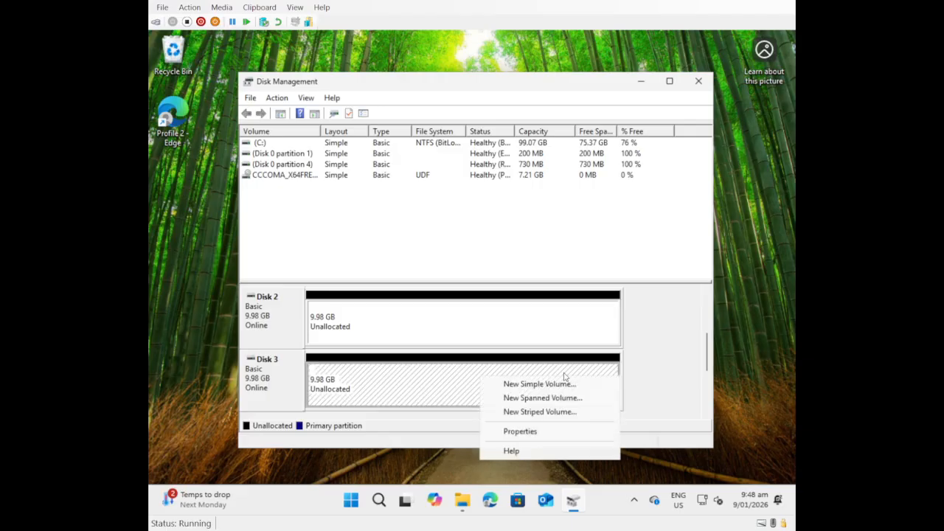
pyautogui.click(535, 387)
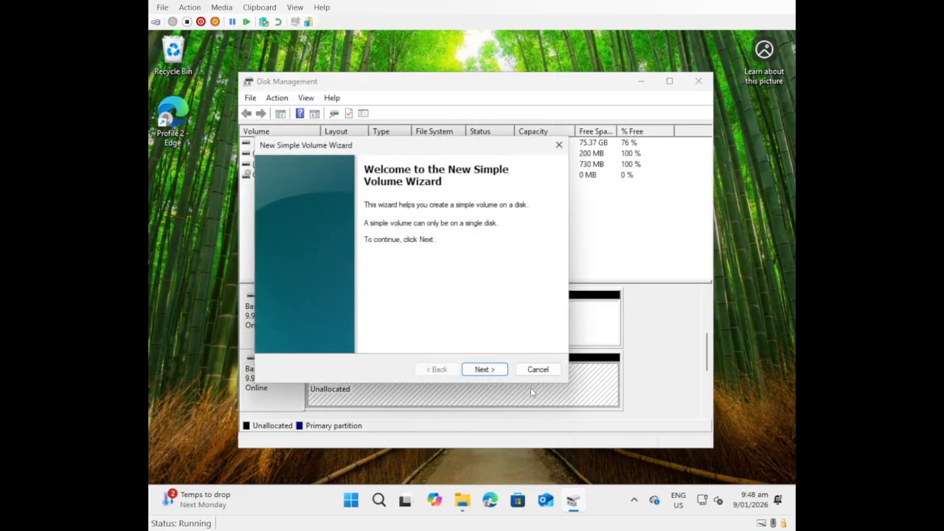
pyautogui.click(484, 369)
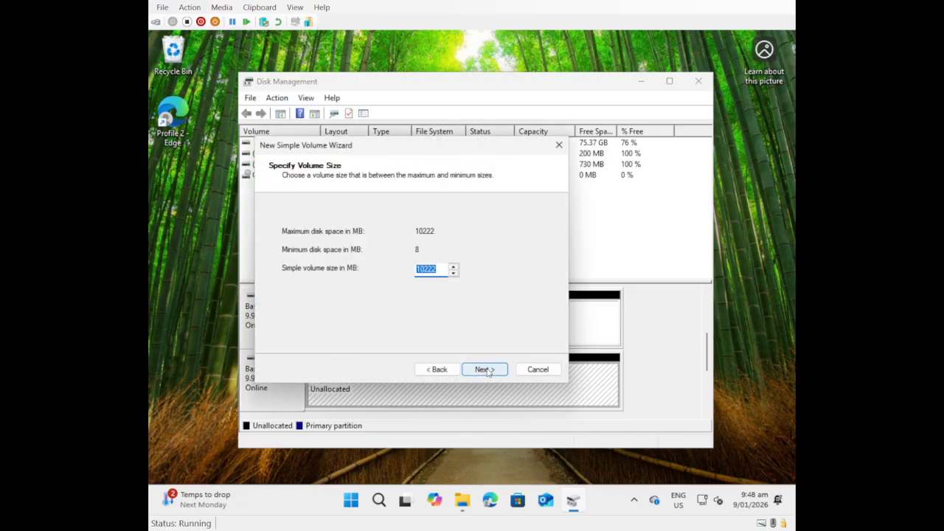
pyautogui.click(486, 370)
pyautogui.click(425, 371)
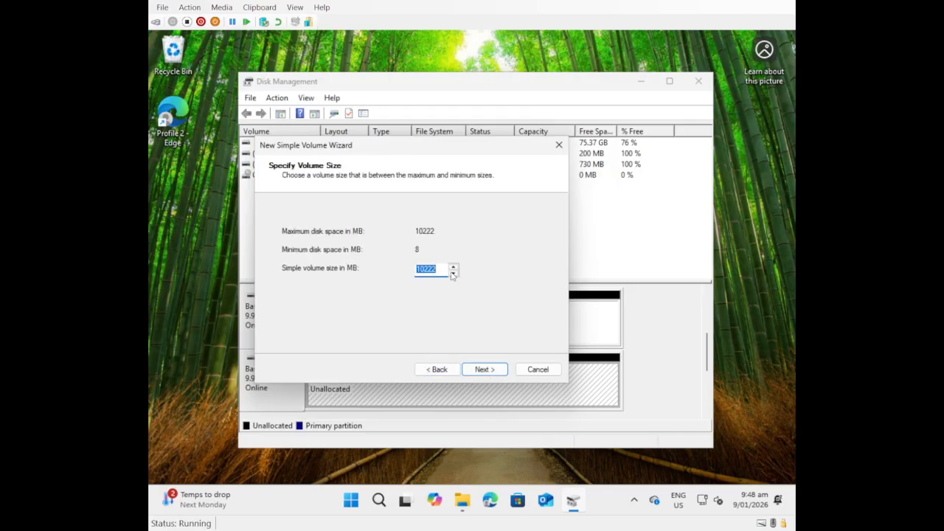
pyautogui.moveTo(435, 147); pyautogui.dragTo(551, 165)
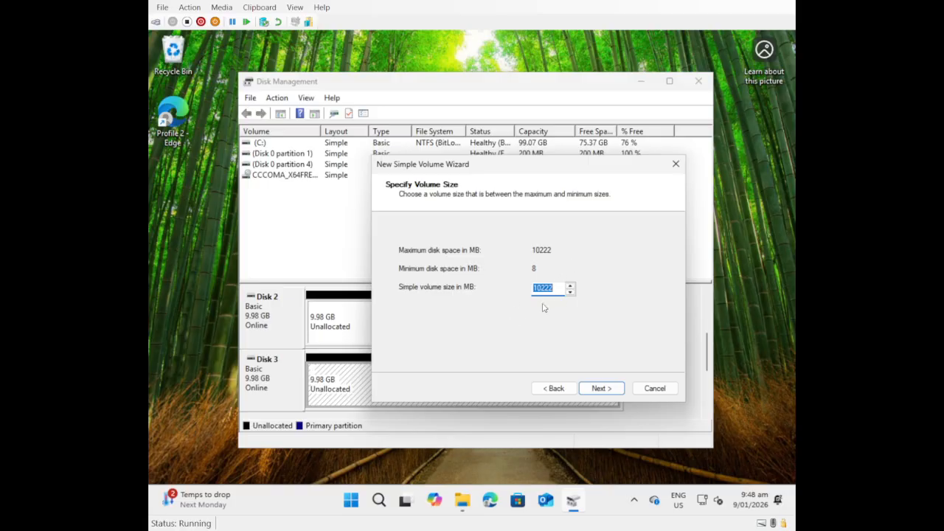
pyautogui.click(591, 387)
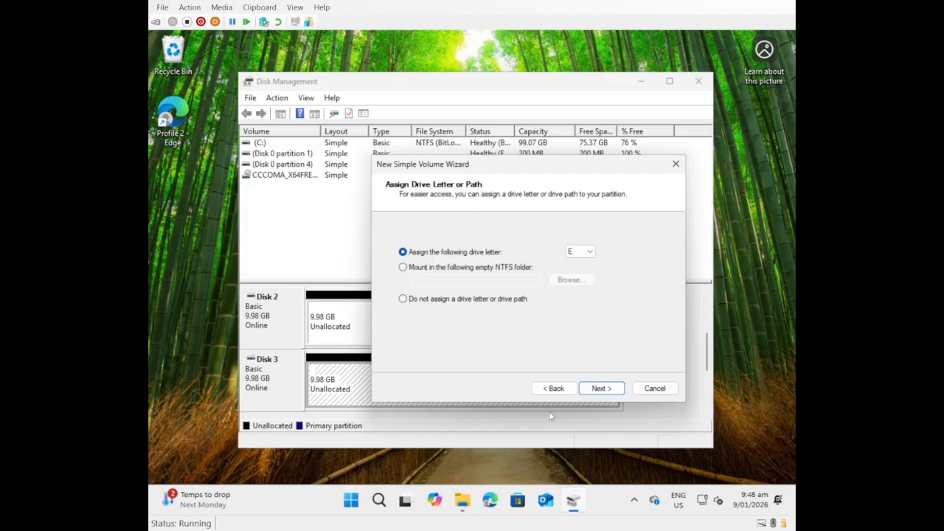
# Assign drive letter G to the new volume on Disk 3
pyautogui.click(583, 253)
pyautogui.click(590, 297)
pyautogui.click(600, 388)
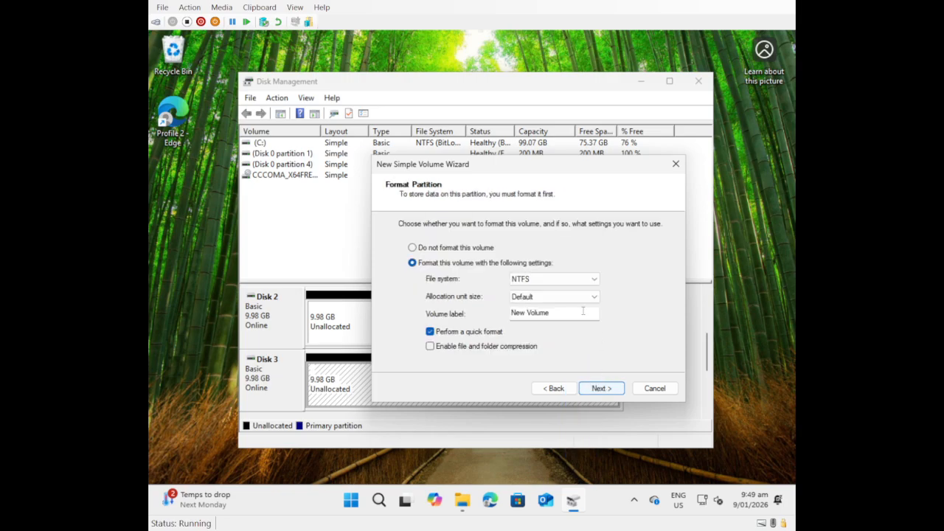
# Label the volume "Super Cool awesome people volume", keep the NTFS quick format, and finish creating it
pyautogui.moveTo(583, 312); pyautogui.dragTo(435, 311)
pyautogui.write('Su')
pyautogui.write('per Cool awesome people v')
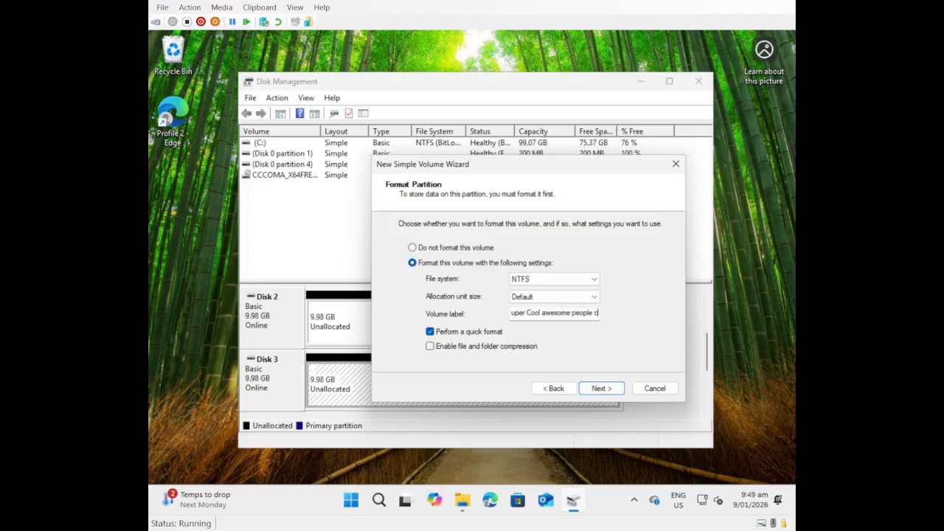
pyautogui.write('olume')
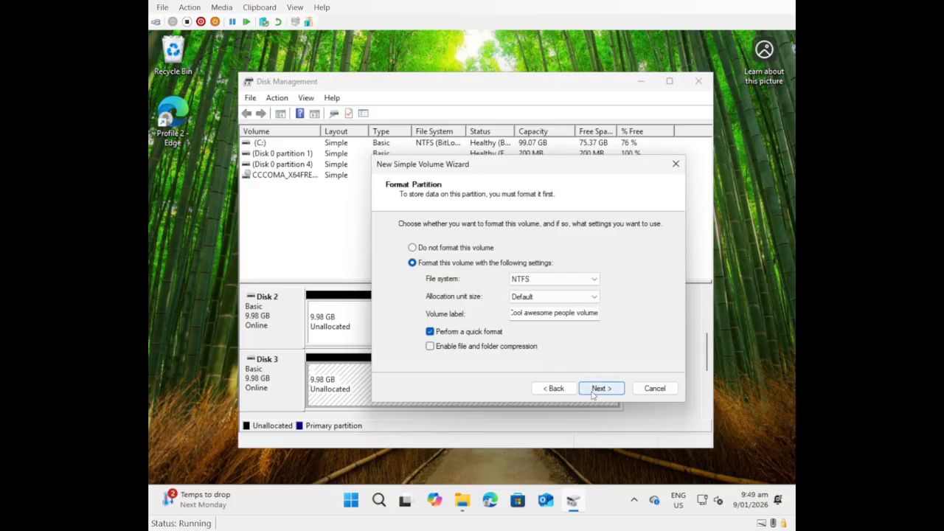
pyautogui.click(592, 391)
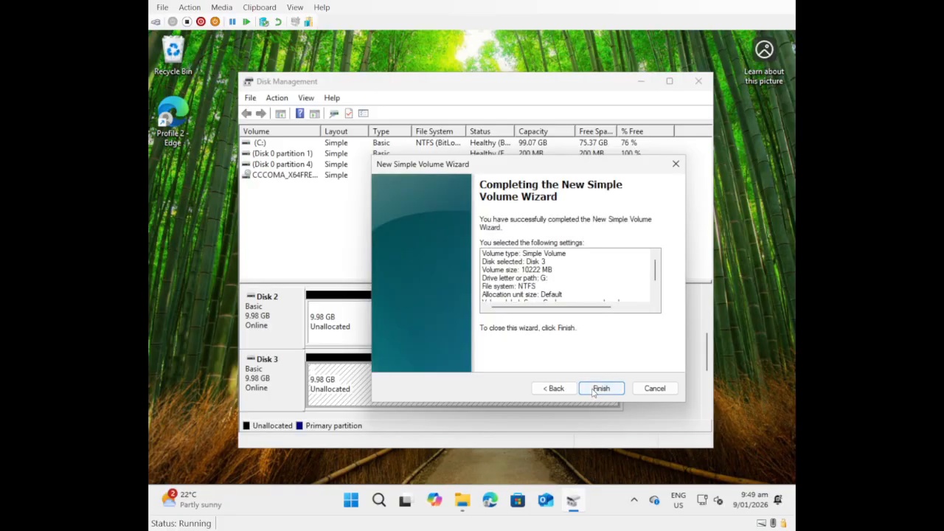
pyautogui.click(599, 388)
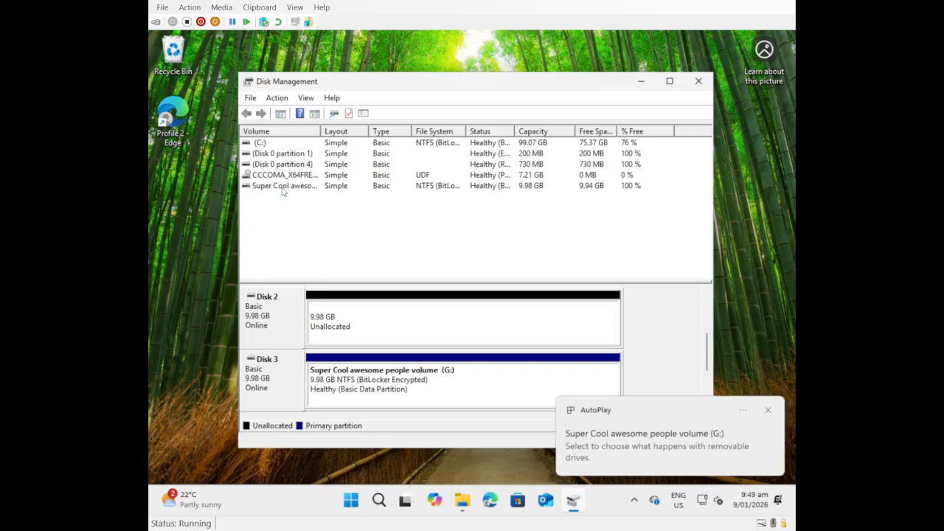
# Check the Super Cool awesome people volume in the volume list and under This PC in File Explorer
pyautogui.click(280, 186)
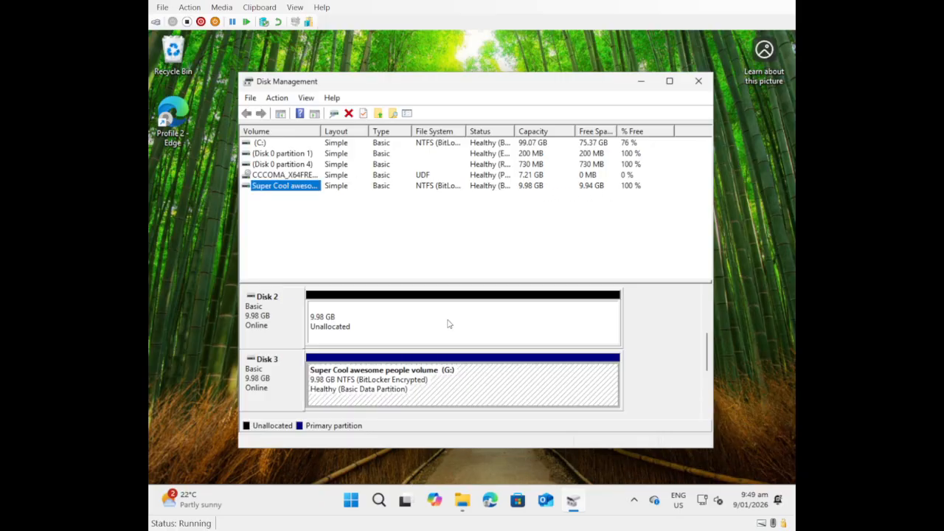
pyautogui.click(462, 500)
pyautogui.click(463, 393)
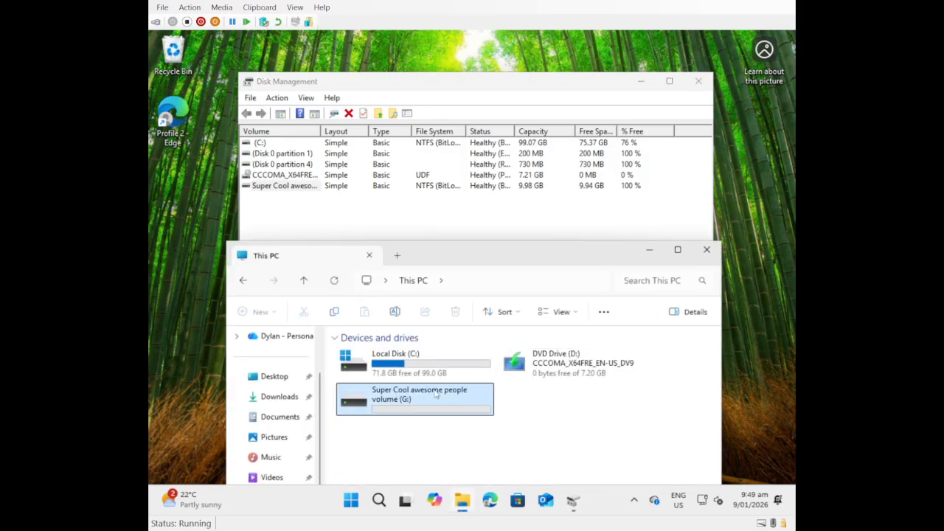
# Try to quick-format drive G from File Explorer as NTFS with 4096-byte allocation units, forcing it while in use, then select the drive
pyautogui.rightClick(400, 391)
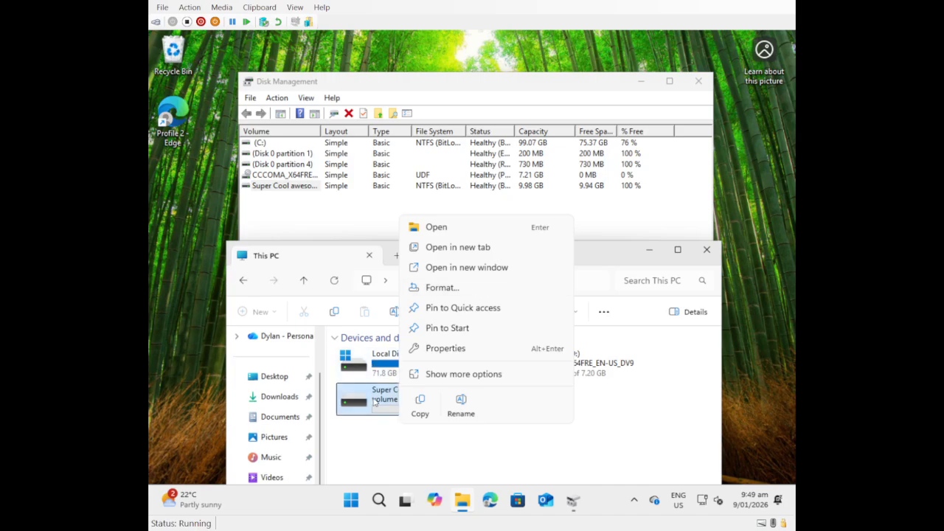
pyautogui.click(441, 287)
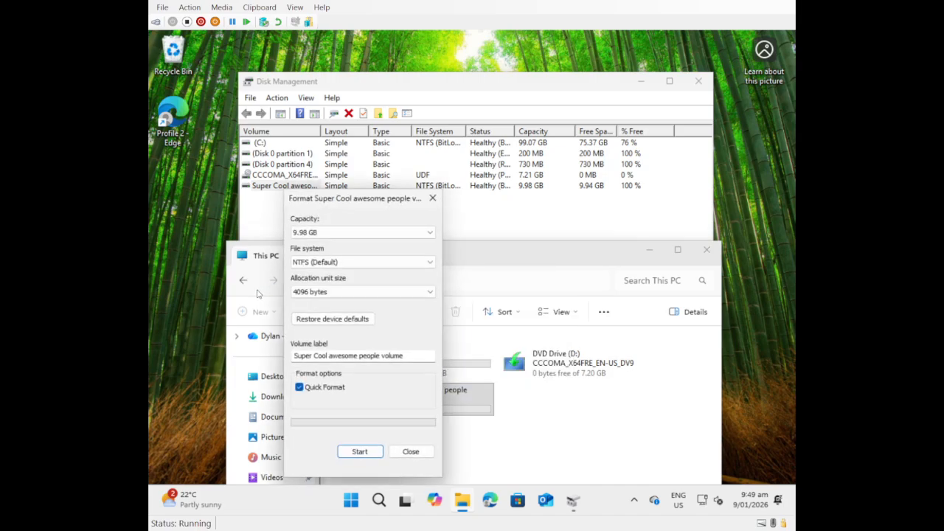
pyautogui.click(371, 452)
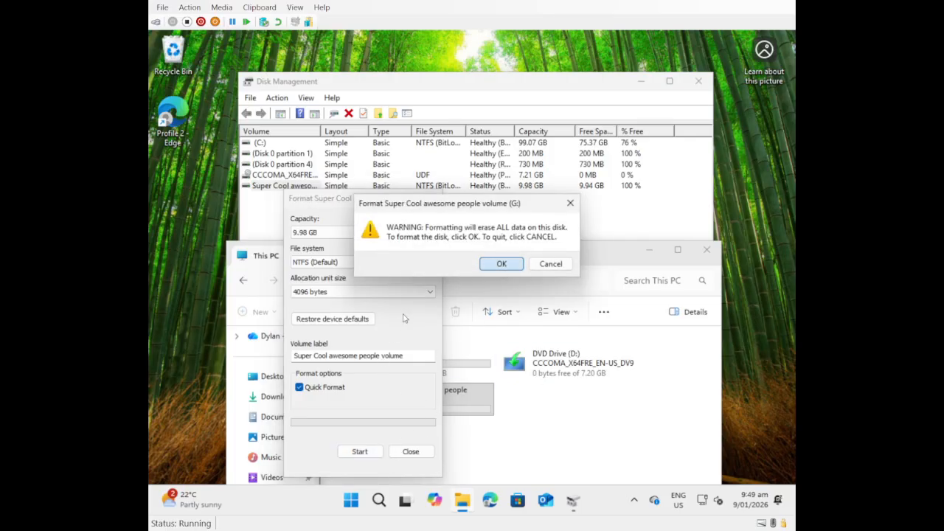
pyautogui.click(488, 266)
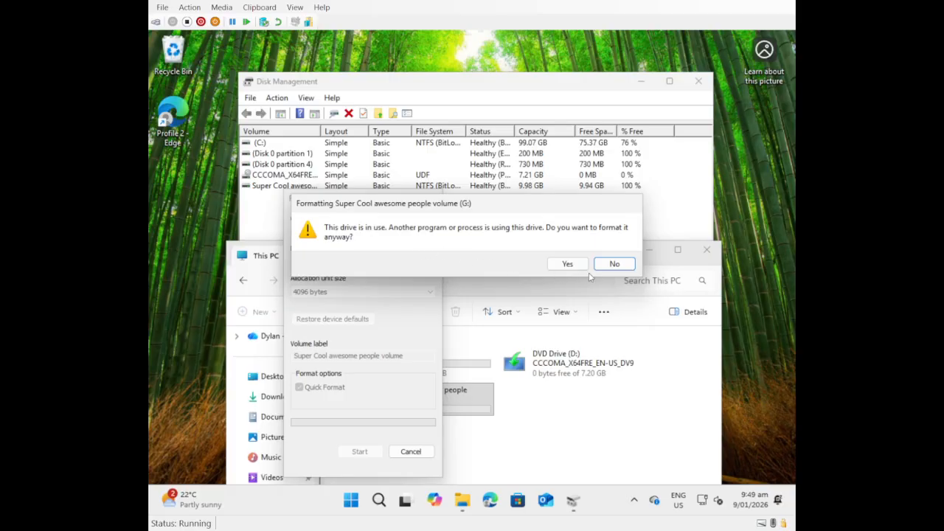
pyautogui.click(567, 264)
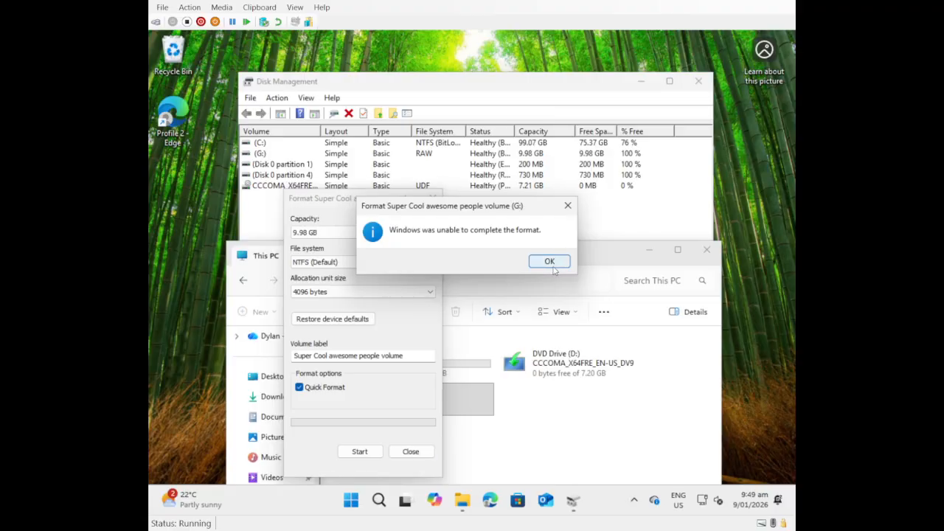
pyautogui.click(548, 262)
pyautogui.click(410, 451)
pyautogui.rightClick(428, 360)
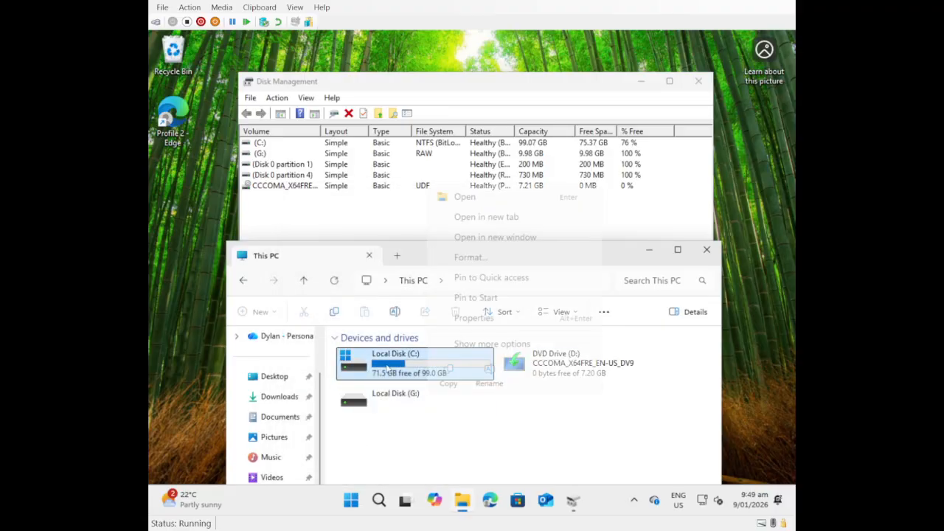
pyautogui.click(382, 396)
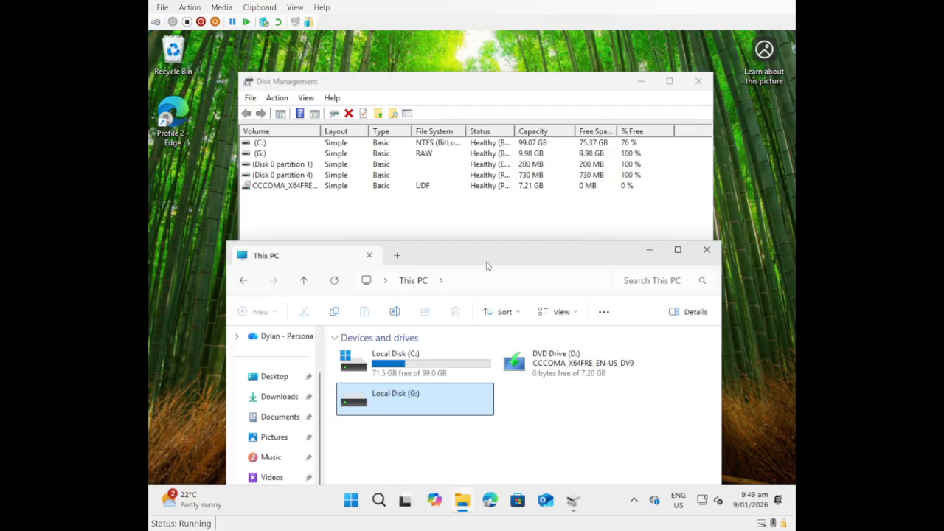
# Bring Disk Management forward and delete the RAW volume G on Disk 3, accepting the erasure of its data
pyautogui.moveTo(486, 261); pyautogui.dragTo(531, 222)
pyautogui.click(751, 216)
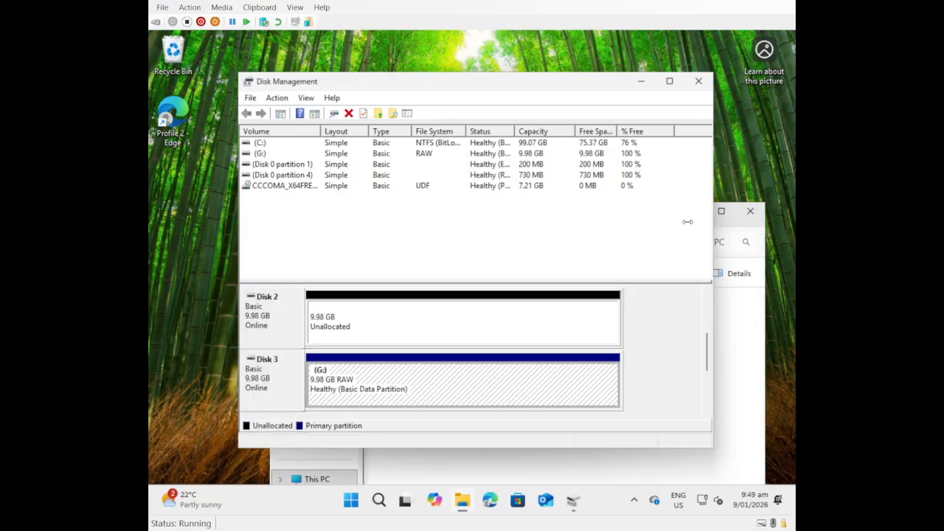
pyautogui.rightClick(262, 154)
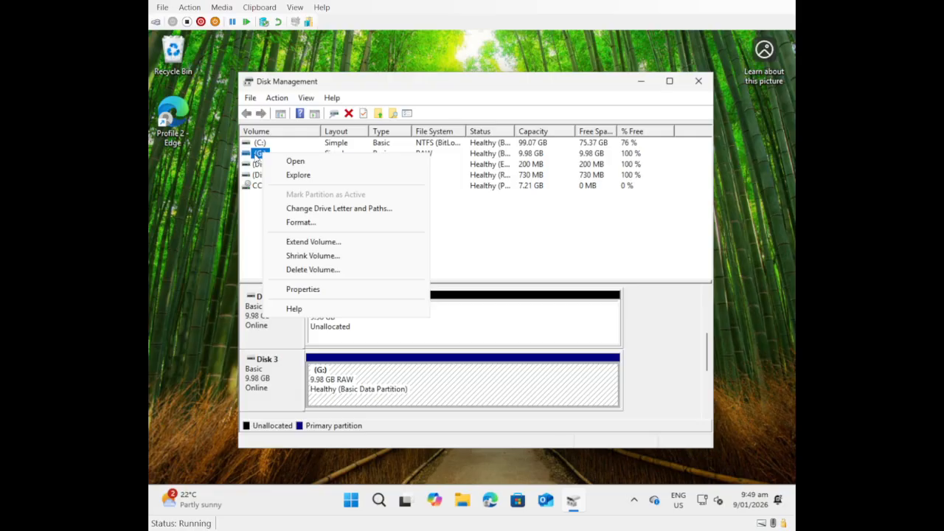
pyautogui.click(317, 270)
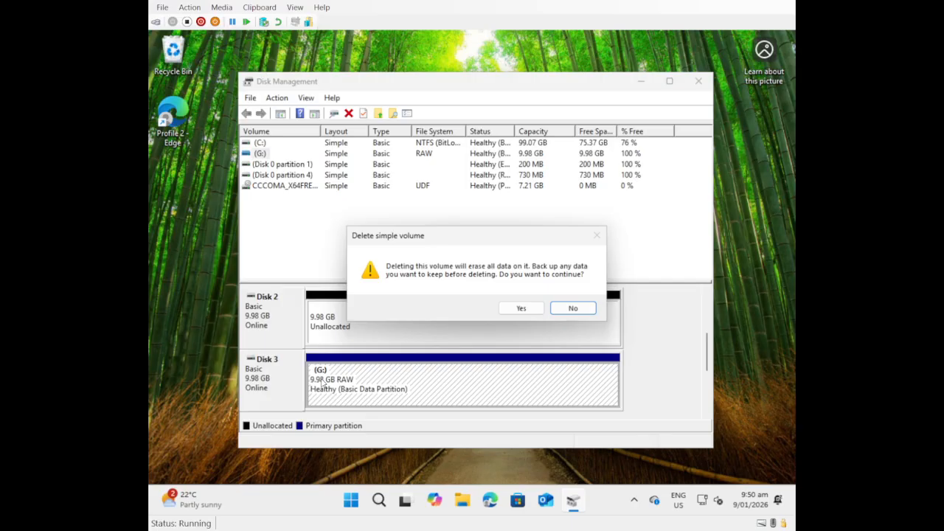
pyautogui.click(528, 309)
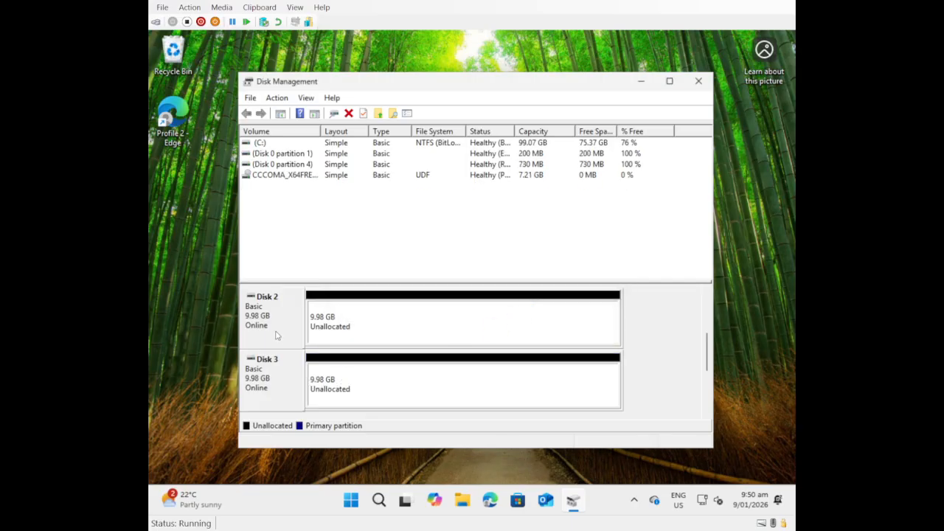
pyautogui.click(302, 345)
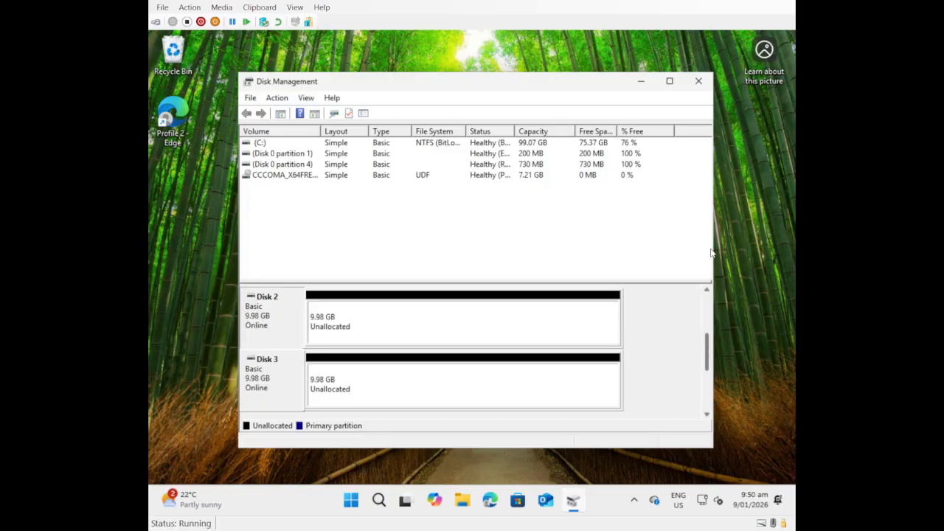
# Start a new simple volume on Disk 1's unallocated space with the default size of 20462 MB and assign drive letter F
pyautogui.scroll(3, 710, 332)
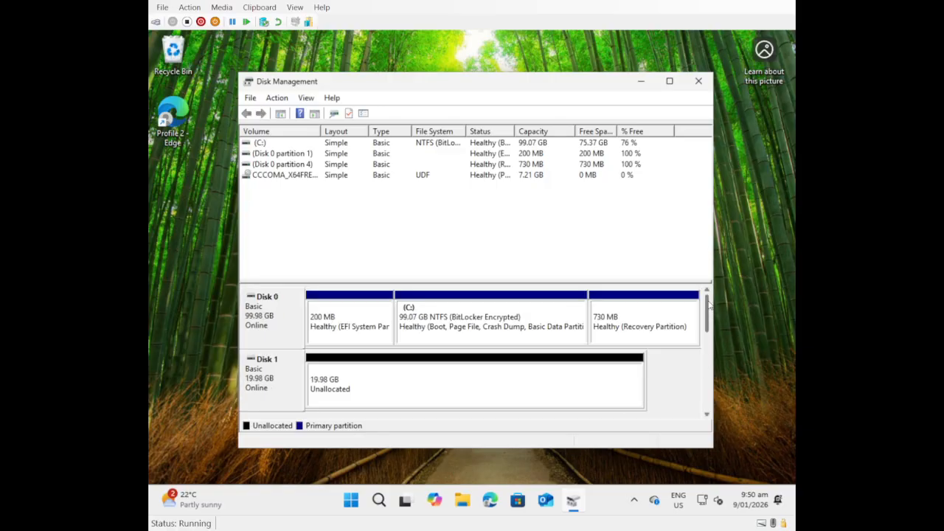
pyautogui.rightClick(291, 389)
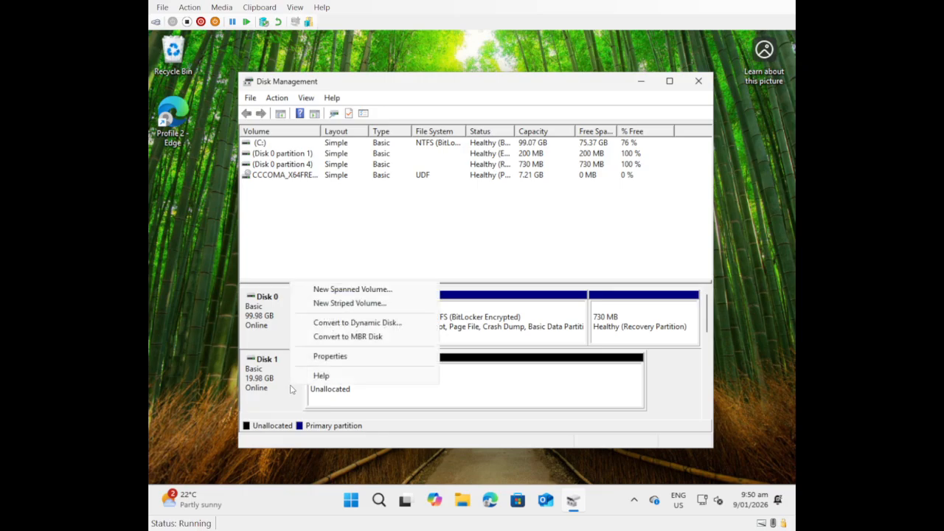
pyautogui.click(291, 390)
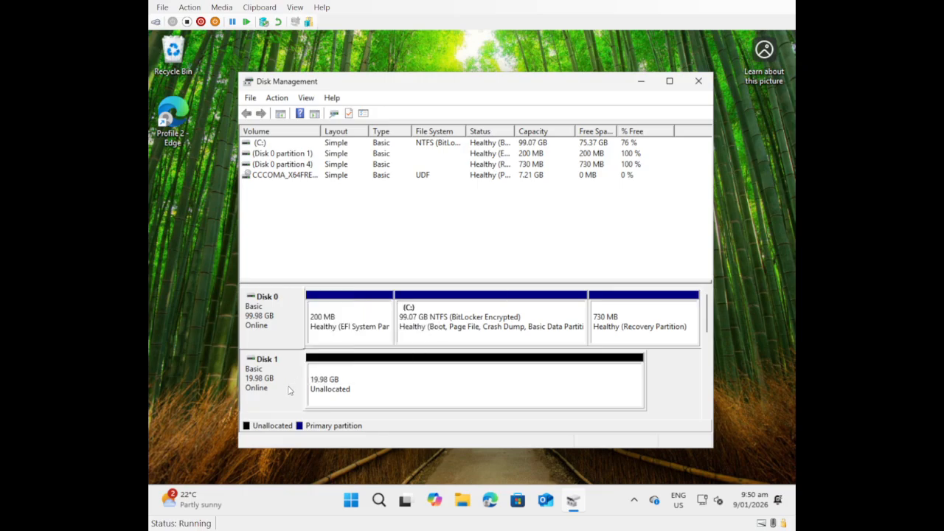
pyautogui.rightClick(346, 384)
pyautogui.click(368, 392)
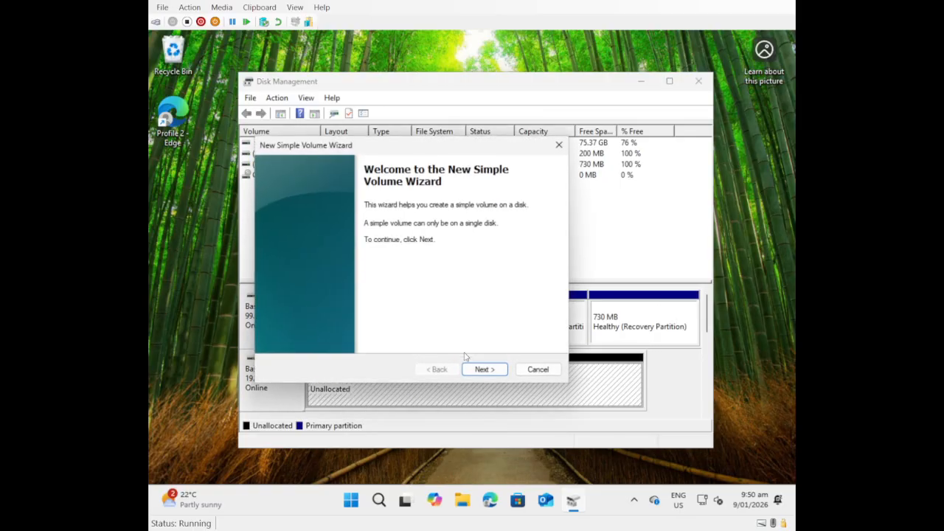
pyautogui.press('Return')
pyautogui.click(474, 370)
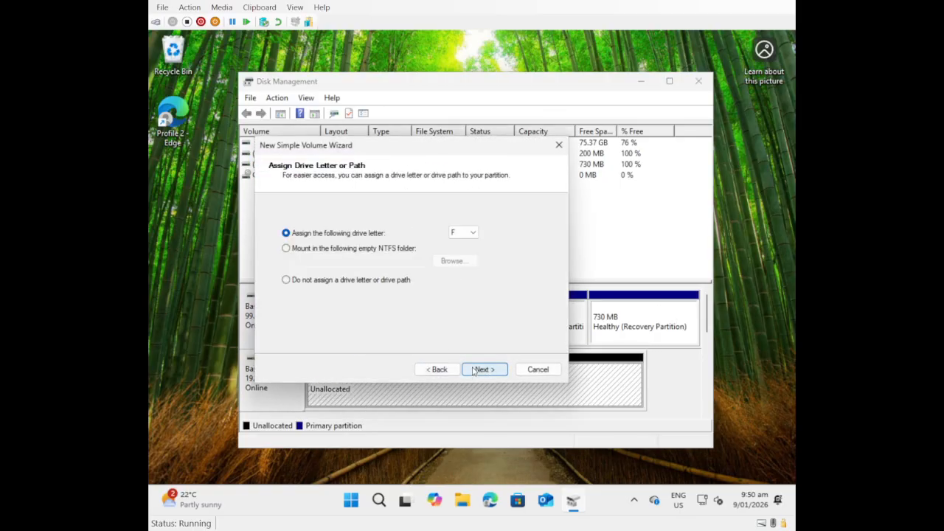
pyautogui.click(472, 233)
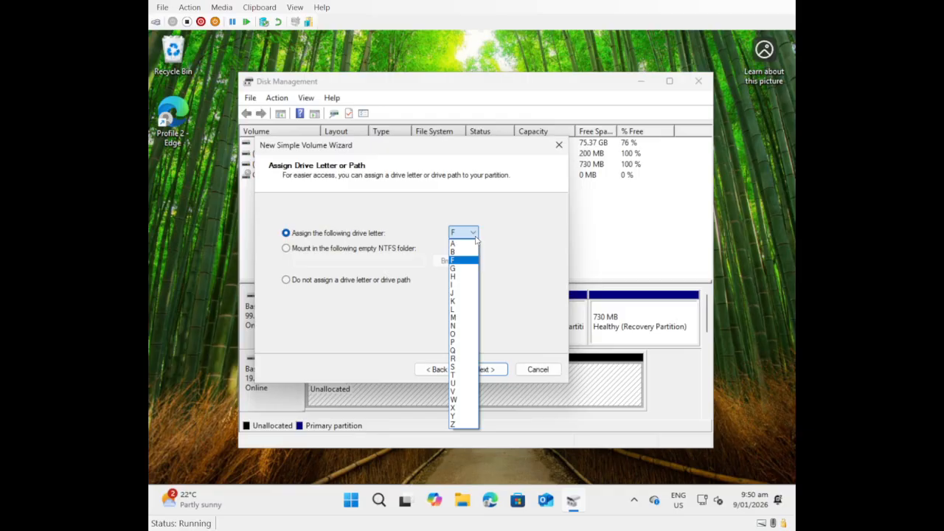
pyautogui.click(467, 263)
pyautogui.click(487, 370)
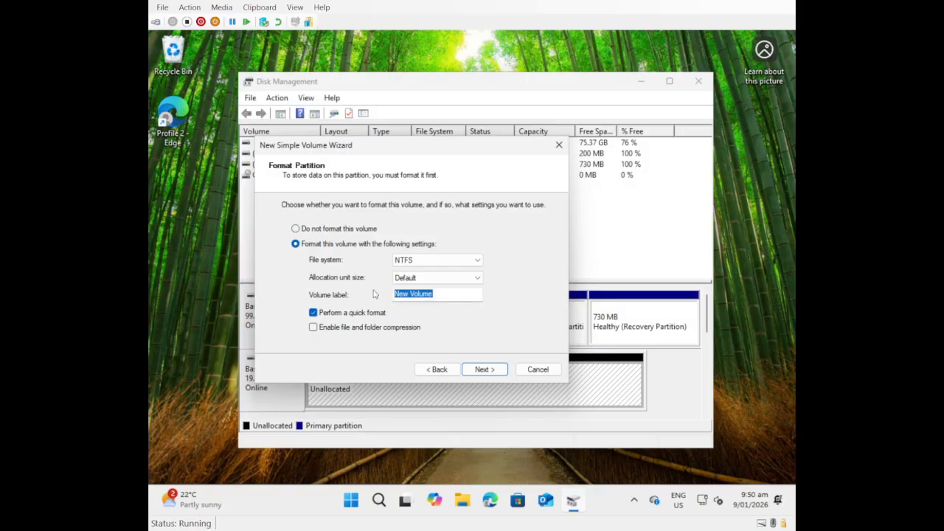
# Label the volume "Really awesome volume", keep the NTFS quick format with default allocation unit size, and finish creating it
pyautogui.write('Really aweseo')
pyautogui.press('BackSpace')
pyautogui.press('BackSpace')
pyautogui.write('ome v')
pyautogui.press('Return')
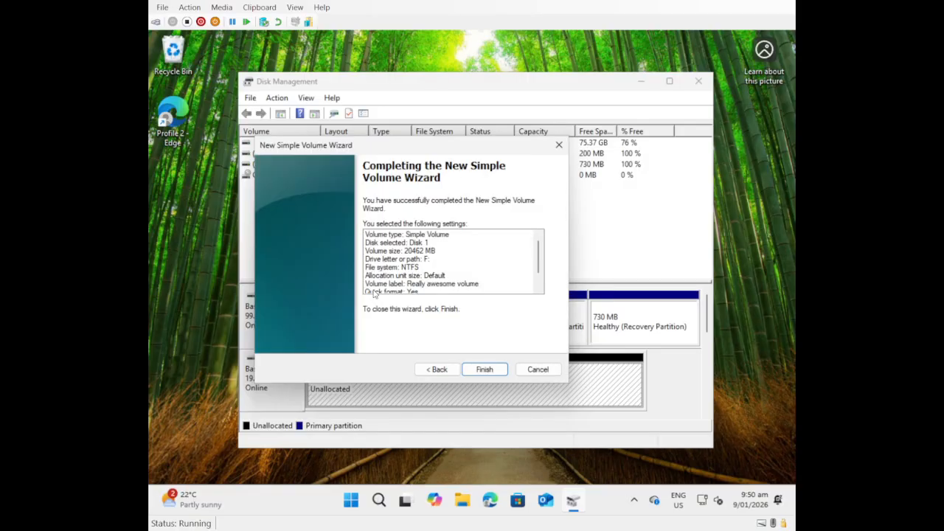
pyautogui.press('Return')
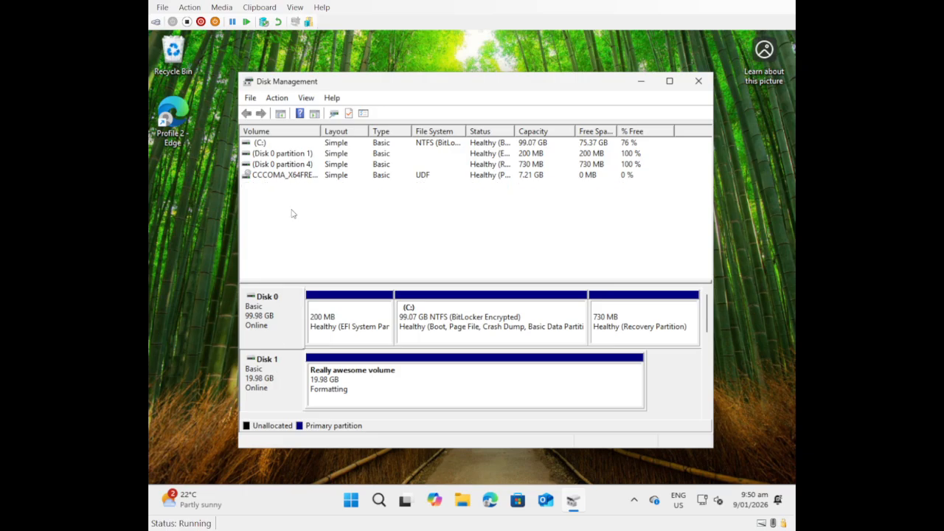
# Check the Really awesome volume in the volume list and beside drive C under This PC in File Explorer
pyautogui.click(273, 187)
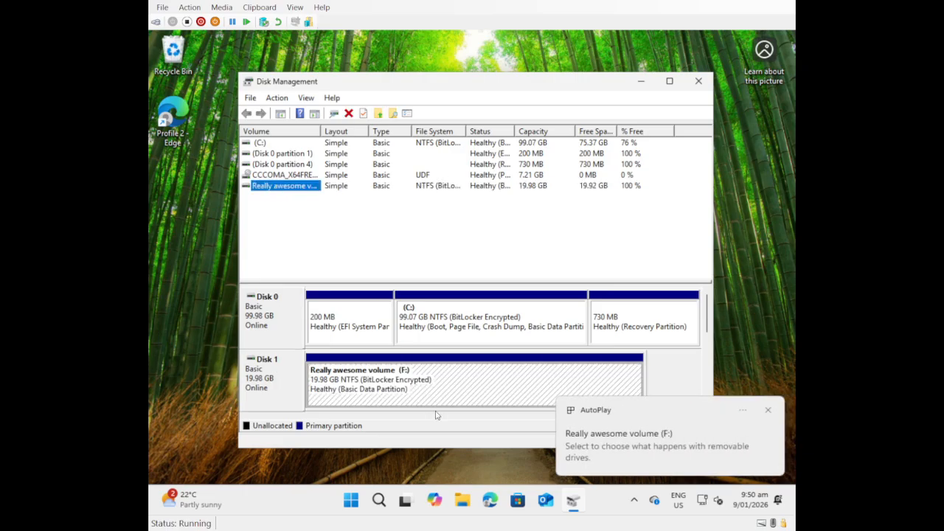
pyautogui.click(462, 500)
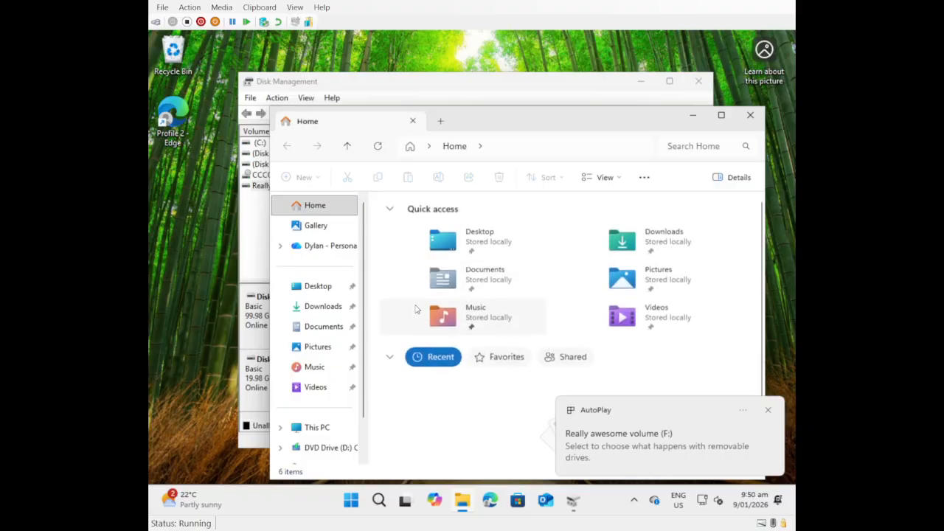
pyautogui.scroll(-2, 319, 328)
pyautogui.click(306, 384)
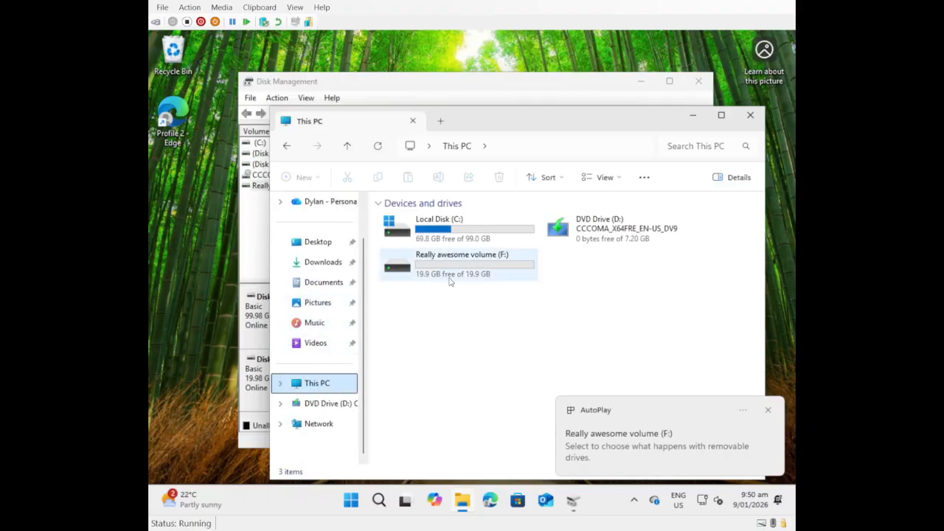
pyautogui.click(502, 256)
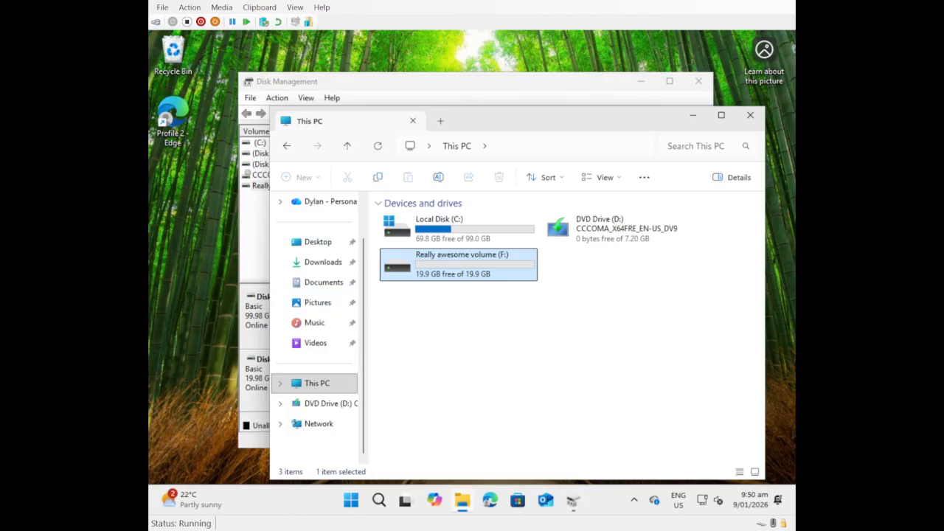
pyautogui.click(496, 313)
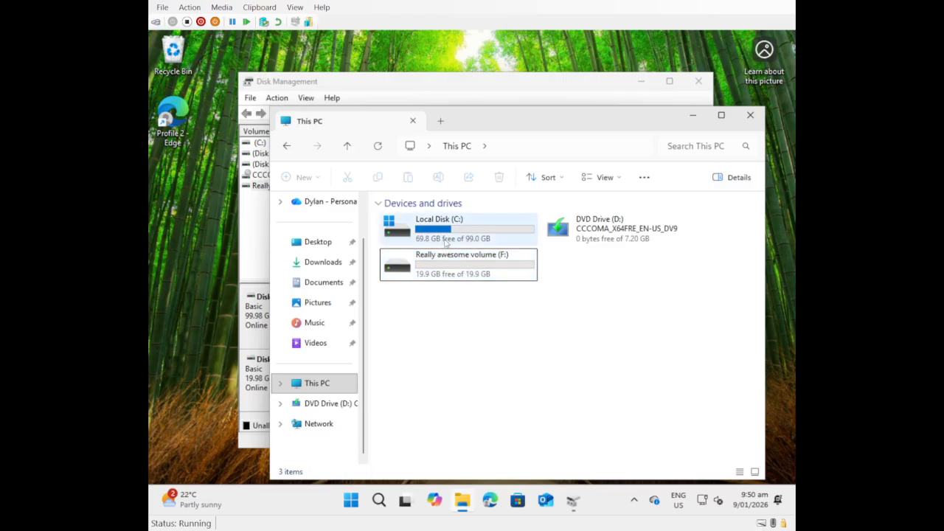
pyautogui.doubleClick(445, 237)
pyautogui.click(287, 146)
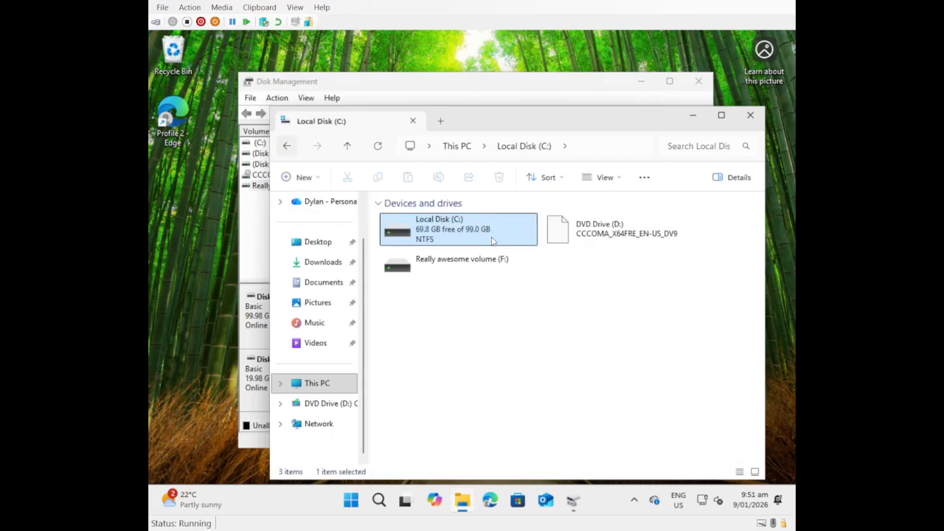
# Create a folder with the default name on the Really awesome volume (F:) and open it
pyautogui.doubleClick(488, 267)
pyautogui.rightClick(480, 262)
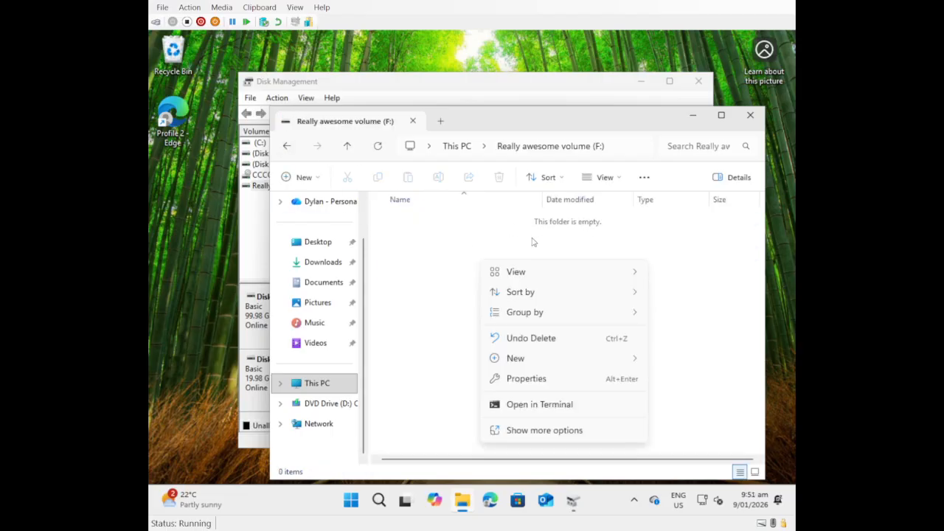
pyautogui.moveTo(543, 359)
pyautogui.click(658, 367)
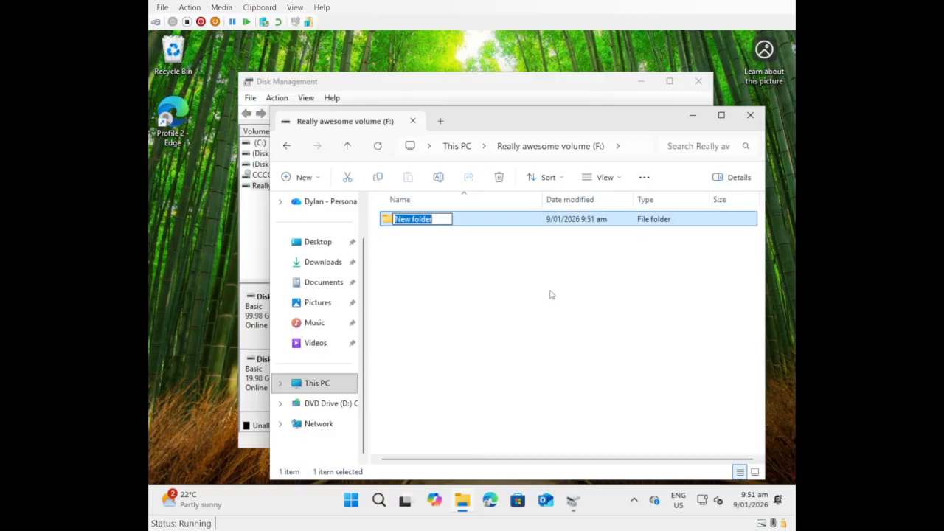
pyautogui.doubleClick(491, 226)
# Create a text document named "Balls" inside the new folder
pyautogui.rightClick(566, 319)
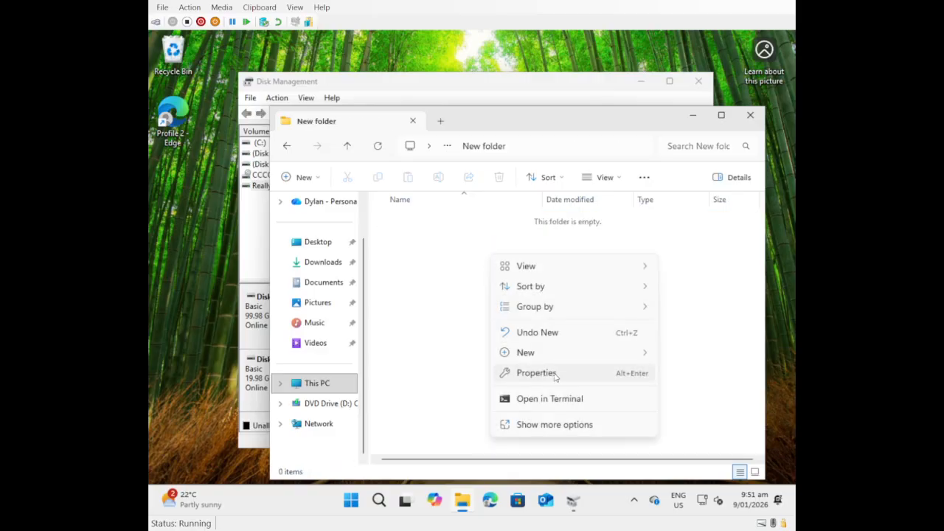
pyautogui.moveTo(560, 352)
pyautogui.click(405, 417)
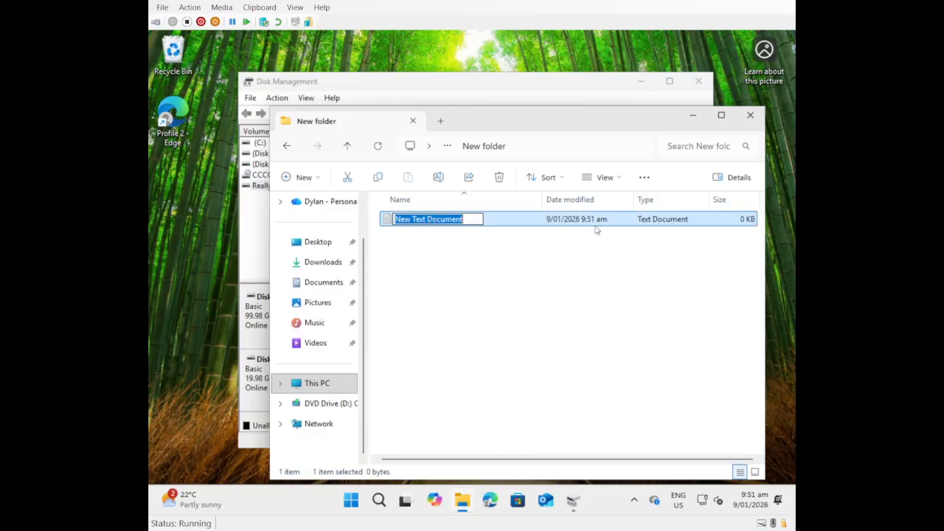
pyautogui.write('Balls')
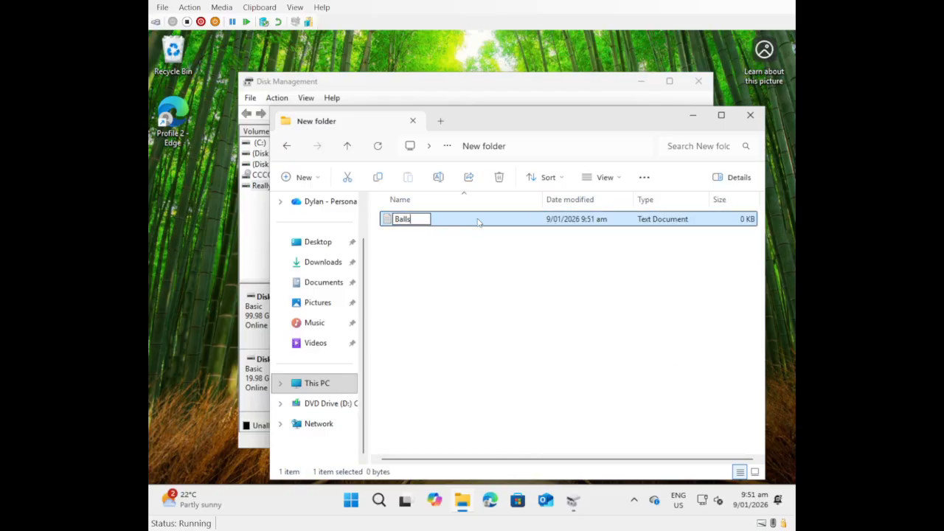
pyautogui.press('Return')
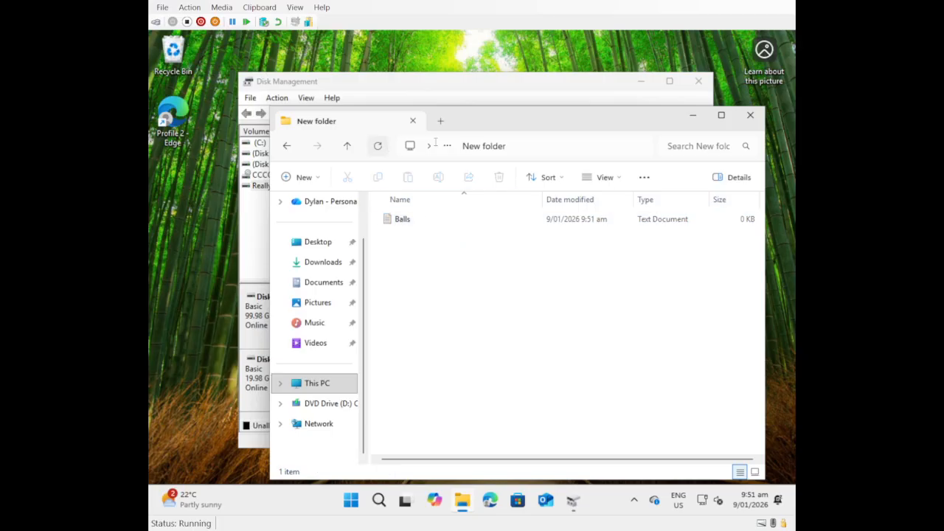
# Go back through This PC to the Balls file on drive F, compare with Disk Management's volume list, and minimize File Explorer
pyautogui.click(317, 383)
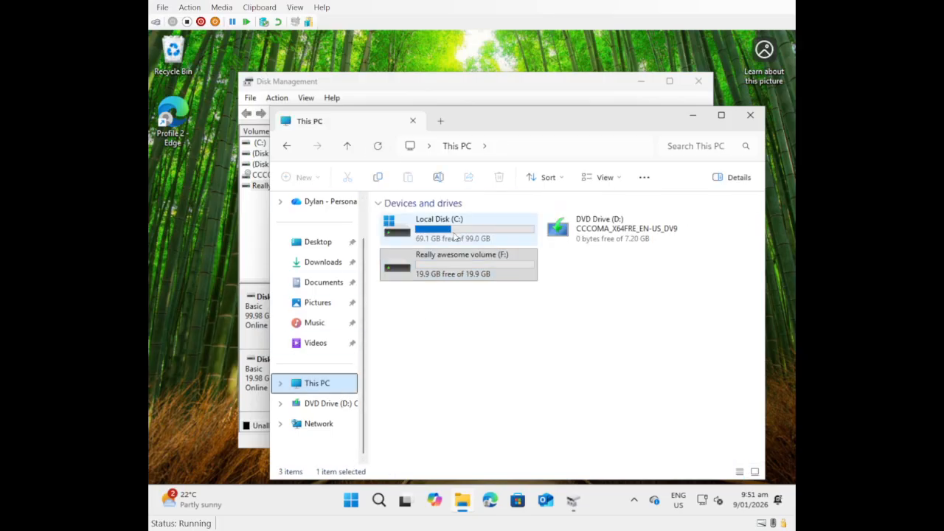
pyautogui.doubleClick(440, 277)
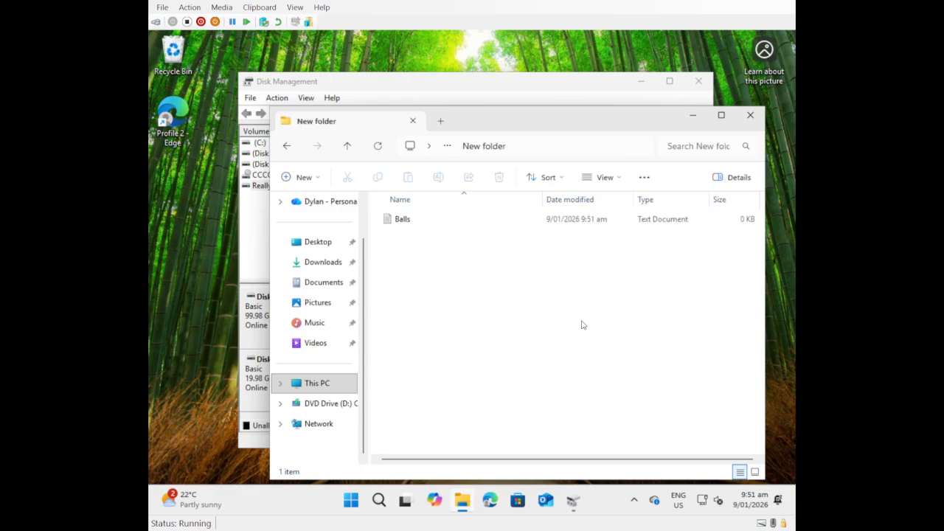
pyautogui.moveTo(531, 126); pyautogui.dragTo(285, 255)
pyautogui.click(632, 244)
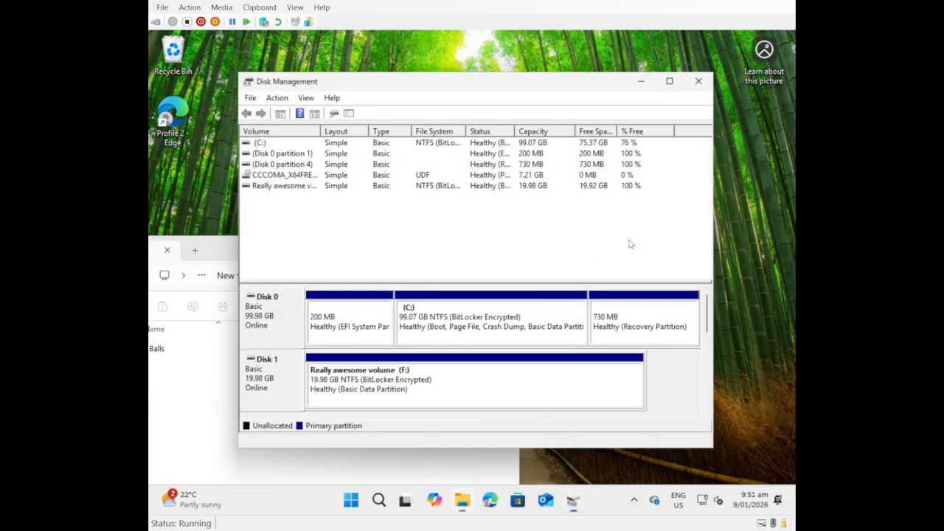
pyautogui.click(537, 188)
pyautogui.click(204, 375)
pyautogui.moveTo(242, 258); pyautogui.dragTo(334, 209)
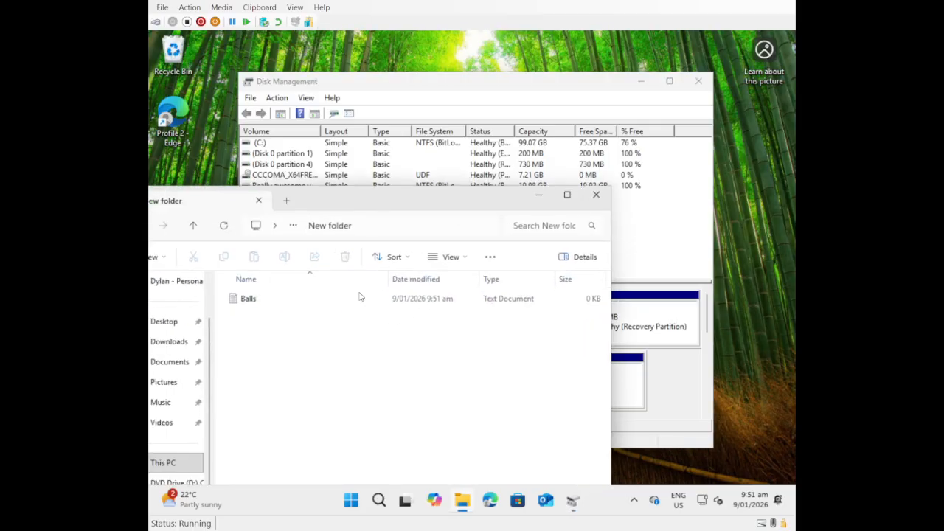
pyautogui.click(539, 195)
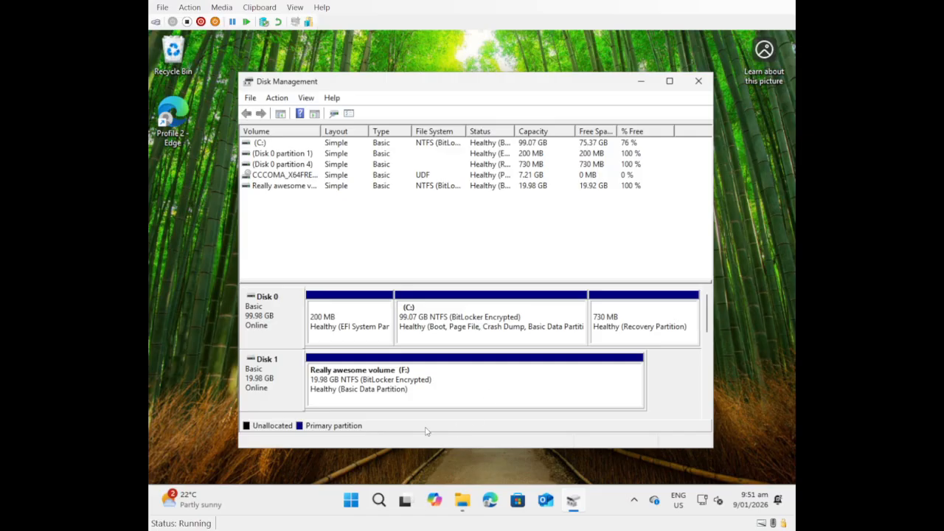
# Review the entries for Disk 1, Disk 2 and Disk 3 in Disk Management's graphical disk layout
pyautogui.scroll(-1, 709, 346)
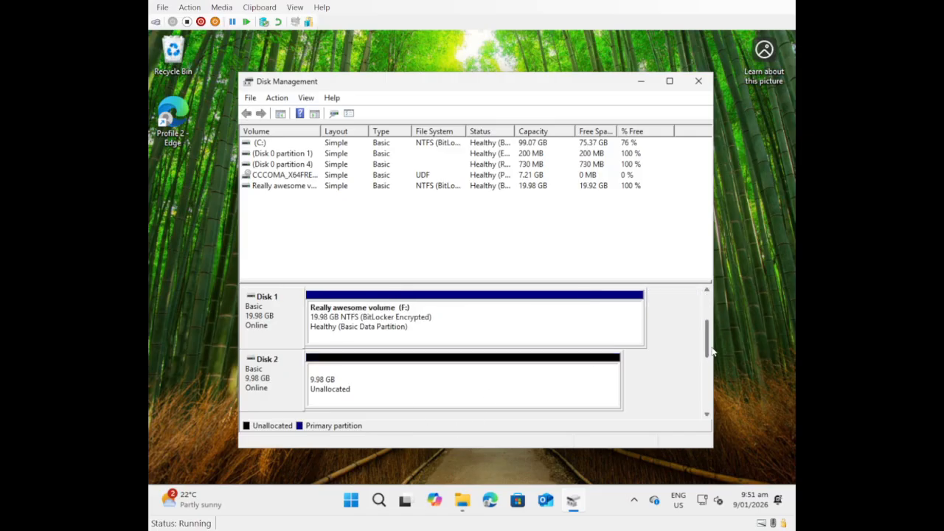
pyautogui.scroll(-3, 711, 365)
pyautogui.scroll(2, 693, 409)
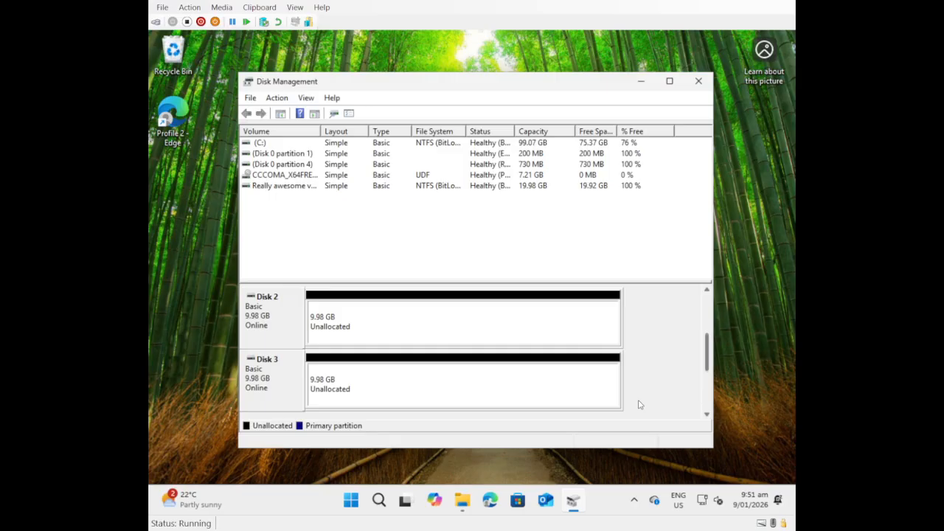
pyautogui.moveTo(462, 500)
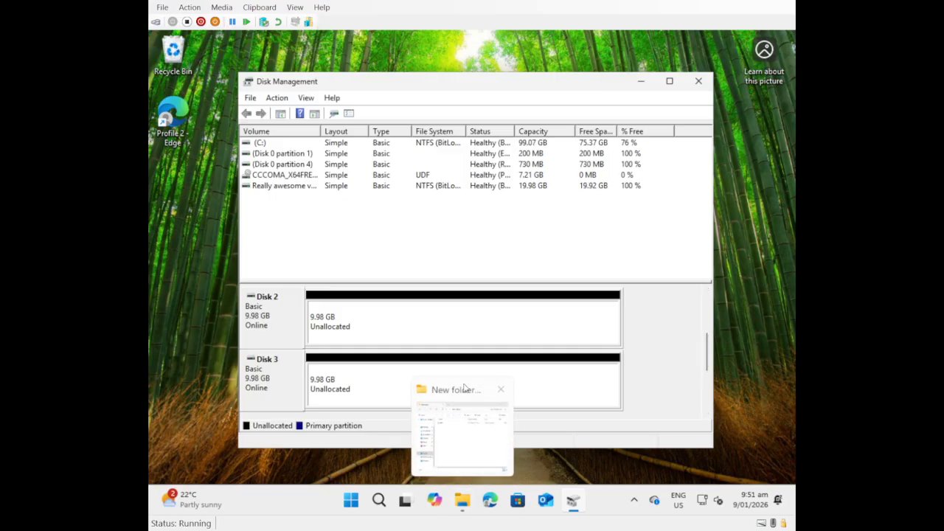
pyautogui.click(302, 367)
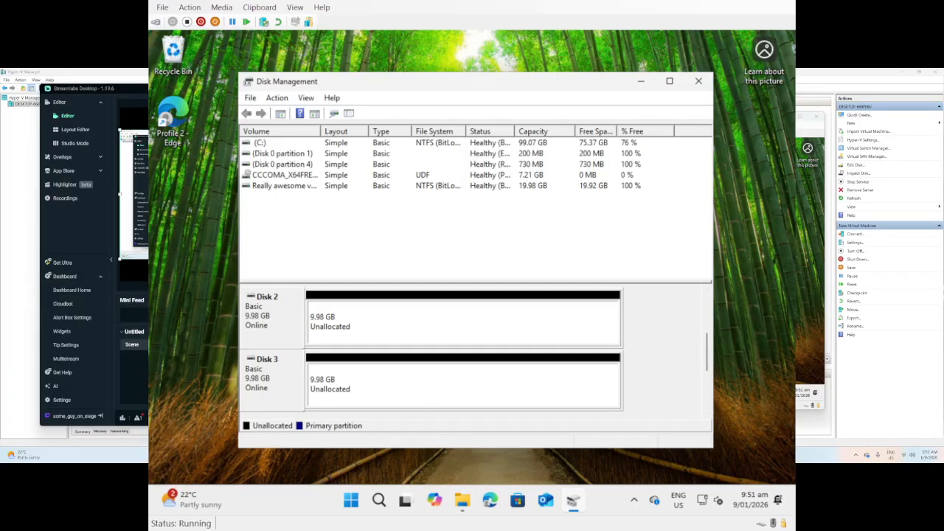
# Hide the VM source in Streamlabs Desktop and open New Virtual Machine's settings in Hyper-V Manager
pyautogui.click(302, 344)
pyautogui.moveTo(577, 458)
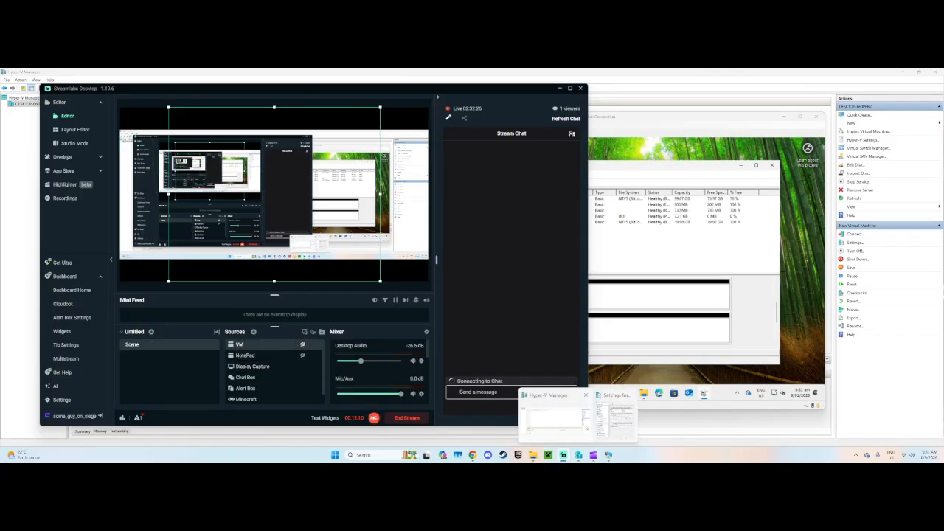
pyautogui.click(555, 424)
pyautogui.rightClick(244, 117)
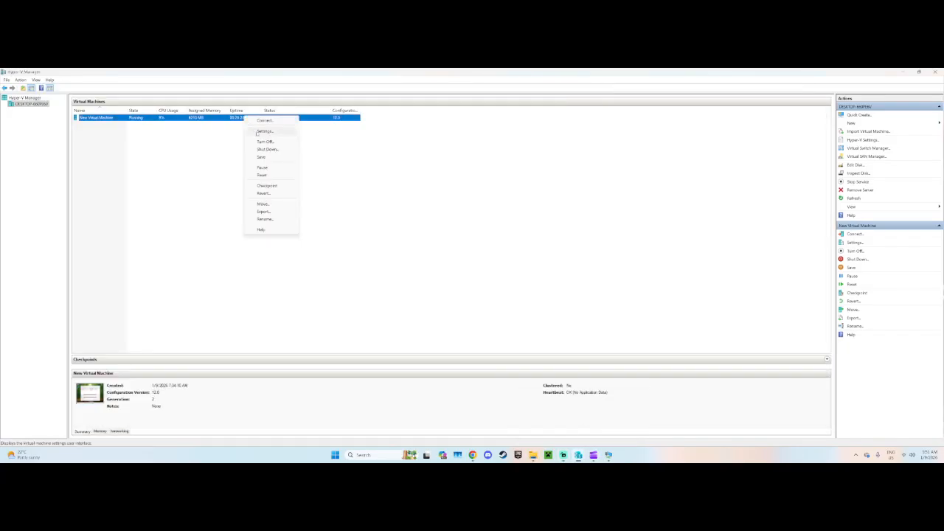
pyautogui.click(260, 132)
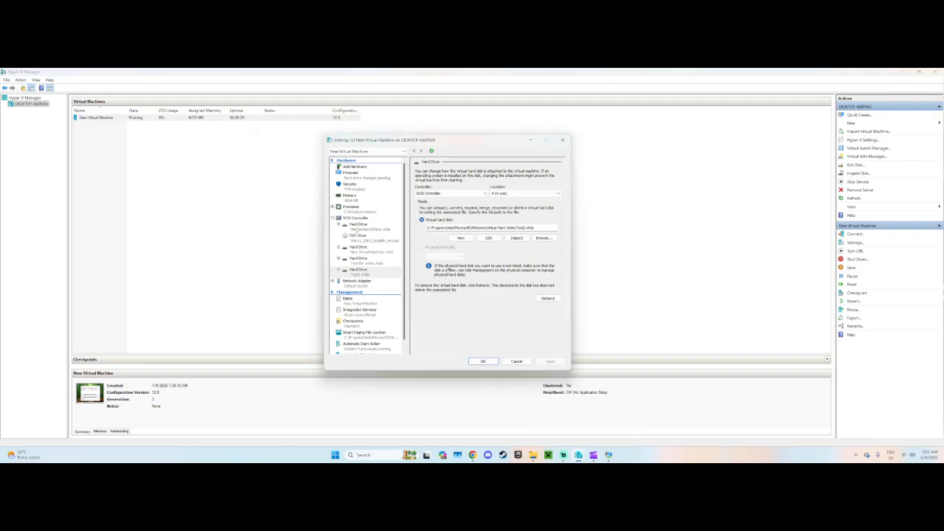
# Remove the Test for video.vhdx and Test2.vhdx hard drives from the SCSI controller, check the firmware boot order, and confirm the settings
pyautogui.click(359, 225)
pyautogui.click(363, 261)
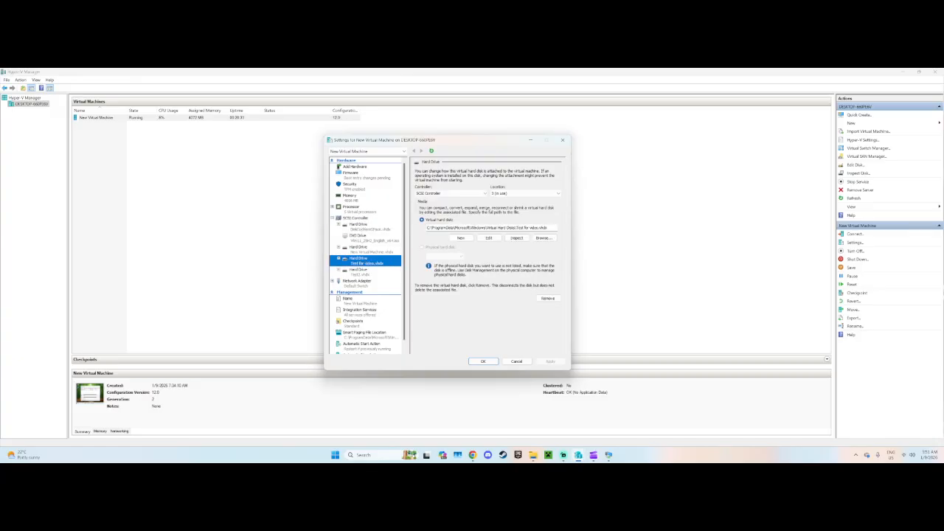
pyautogui.click(547, 298)
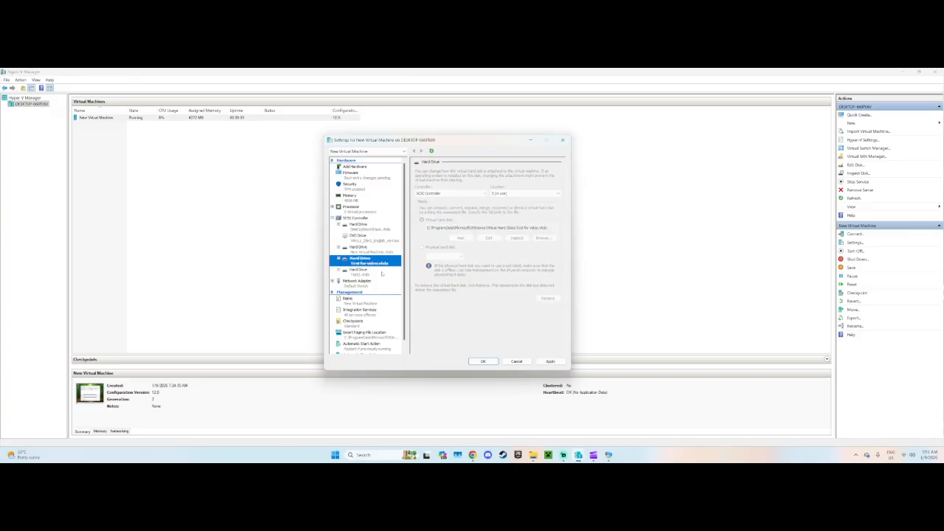
pyautogui.click(547, 298)
pyautogui.click(550, 360)
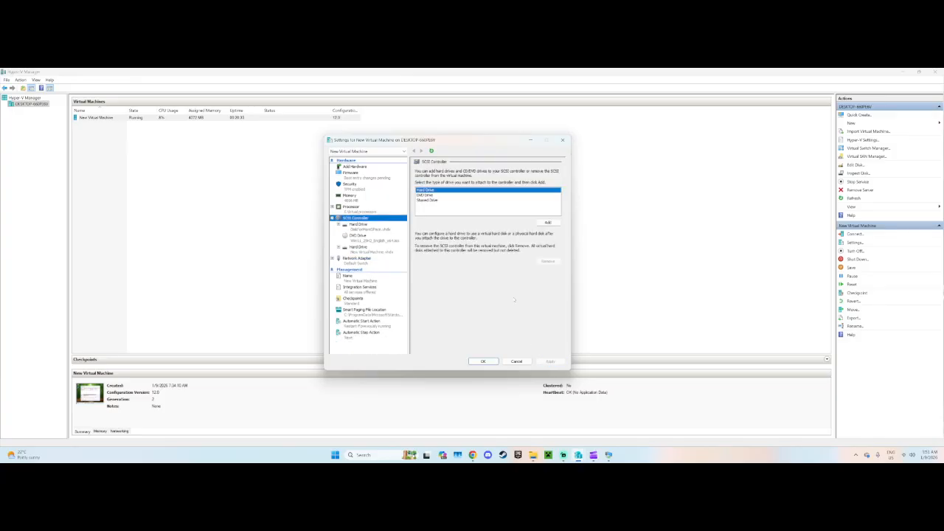
pyautogui.click(347, 174)
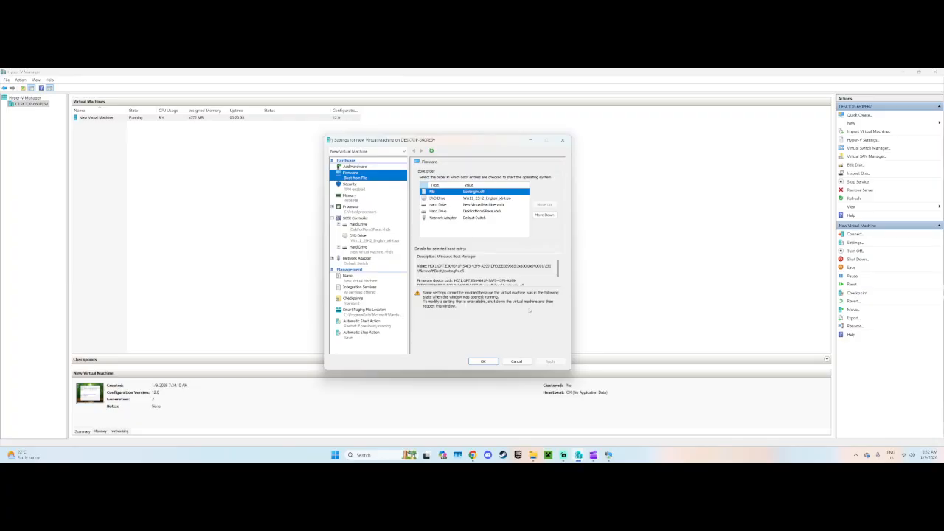
pyautogui.click(483, 361)
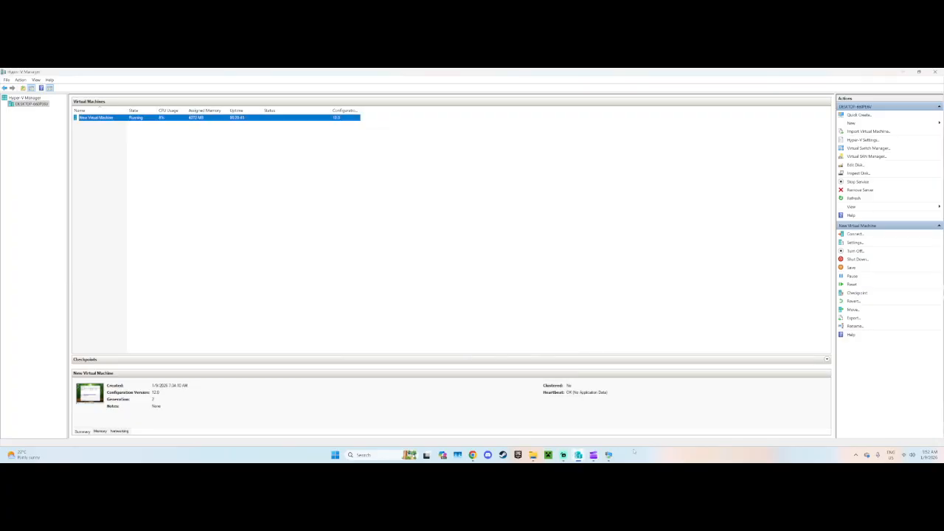
# Return to the virtual machine, review the remaining disks in Disk Management, and minimize it
pyautogui.click(608, 455)
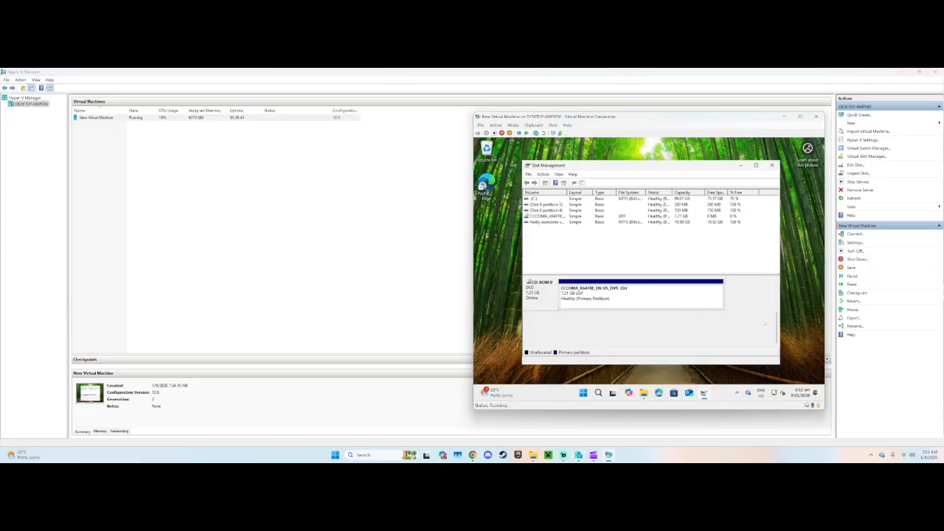
pyautogui.scroll(3, 767, 322)
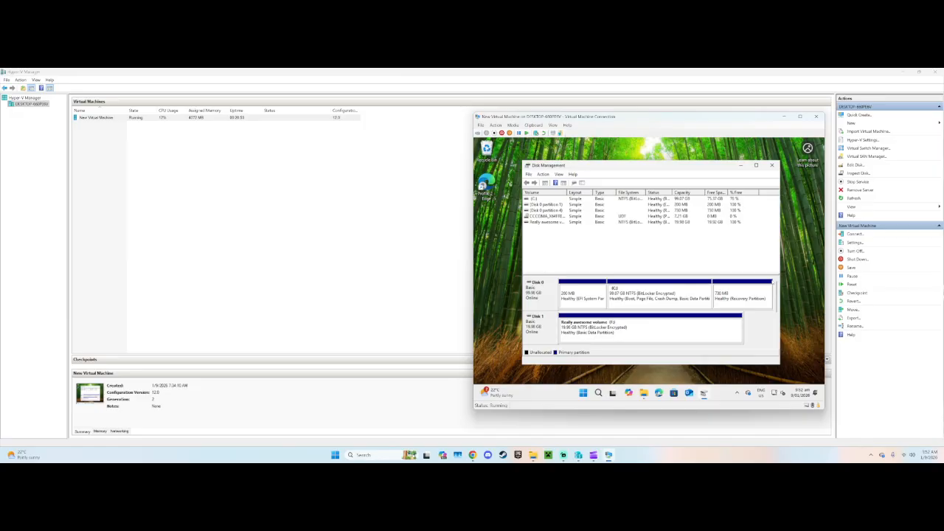
pyautogui.click(741, 165)
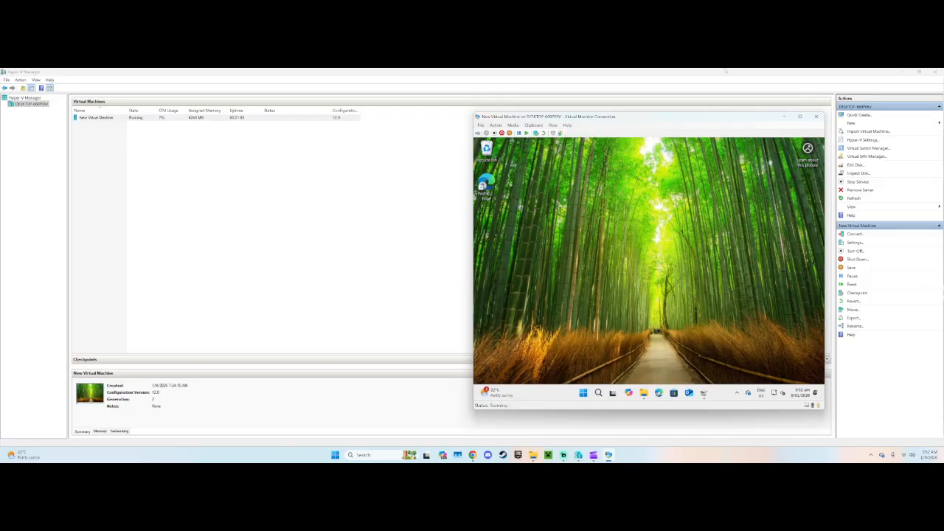
# Restore File Explorer in the virtual machine, reposition its window, and show the drives under This PC
pyautogui.click(643, 392)
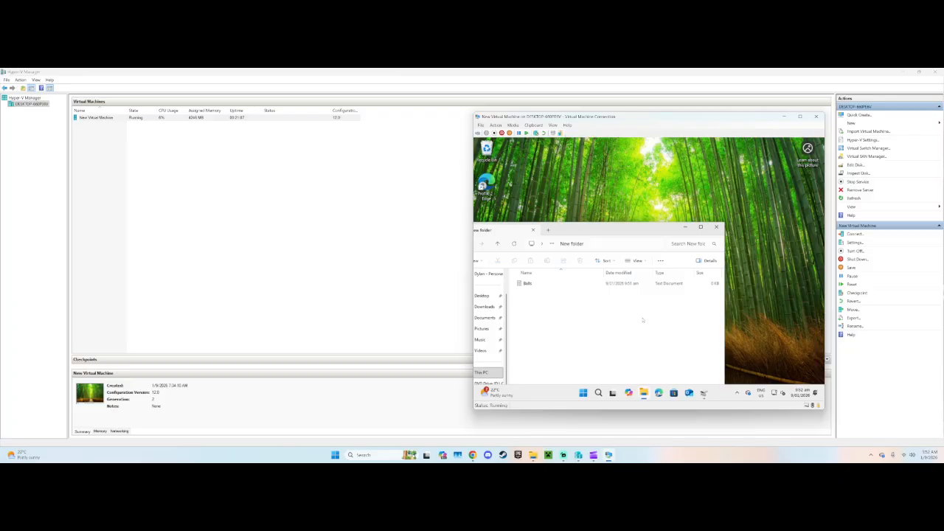
pyautogui.moveTo(584, 227); pyautogui.dragTo(635, 194)
pyautogui.click(537, 365)
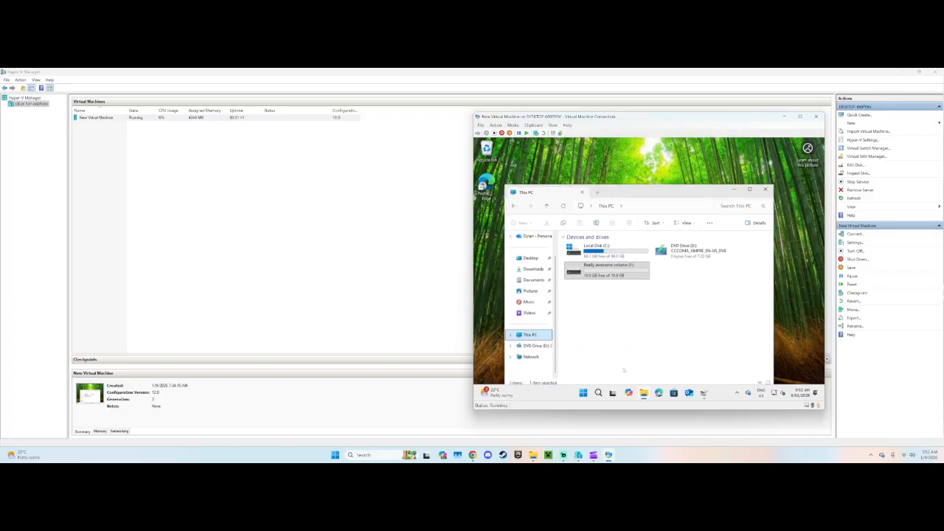
# Close Disk Management in the virtual machine
pyautogui.click(598, 393)
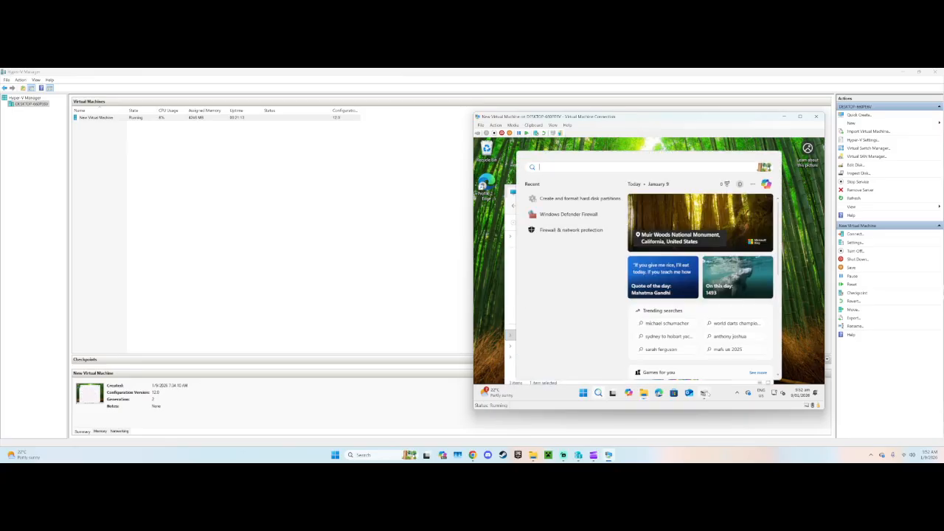
pyautogui.moveTo(704, 393)
pyautogui.click(704, 393)
pyautogui.click(773, 164)
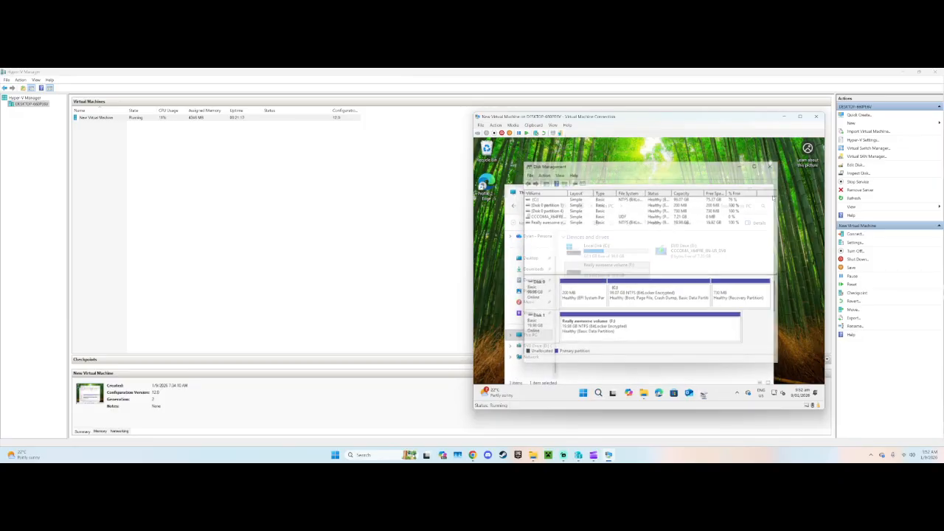
# Search Windows for "format" and open Create and format hard disk partitions
pyautogui.click(612, 392)
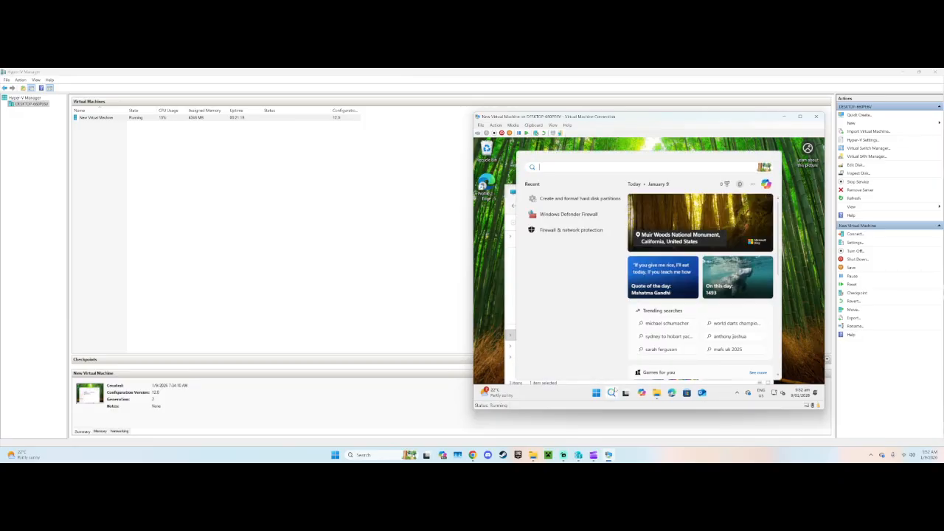
pyautogui.write('formaqt')
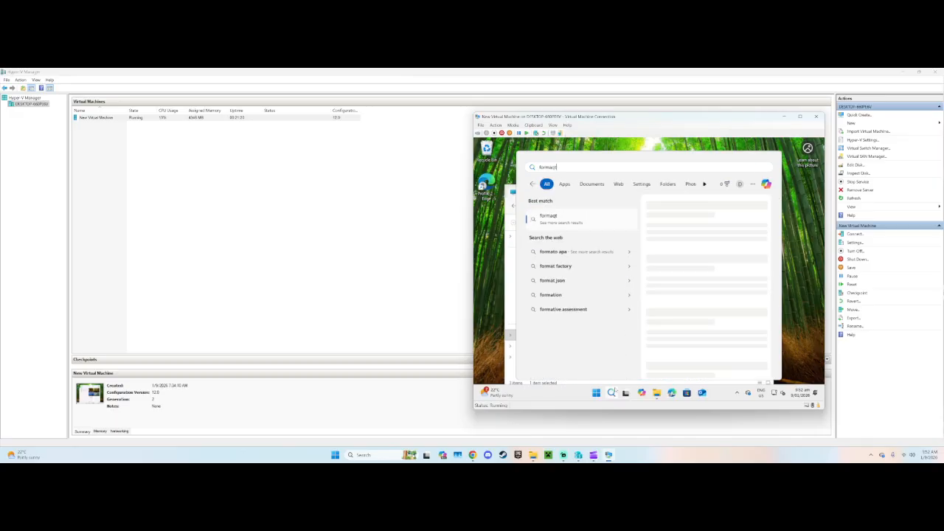
pyautogui.press('BackSpace')
pyautogui.press('BackSpace')
pyautogui.write('t')
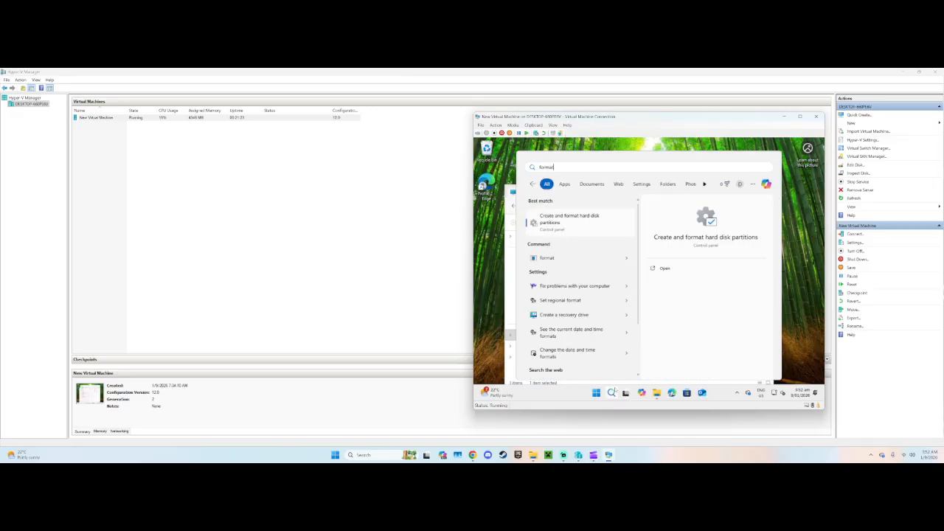
pyautogui.click(683, 268)
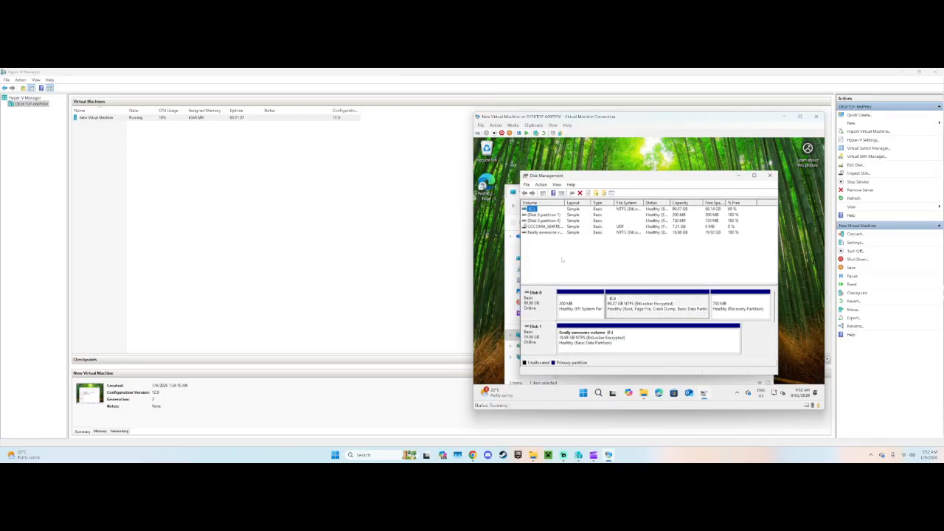
# Check the Really awesome volume in the volume list and close Disk Management
pyautogui.click(610, 261)
pyautogui.click(546, 231)
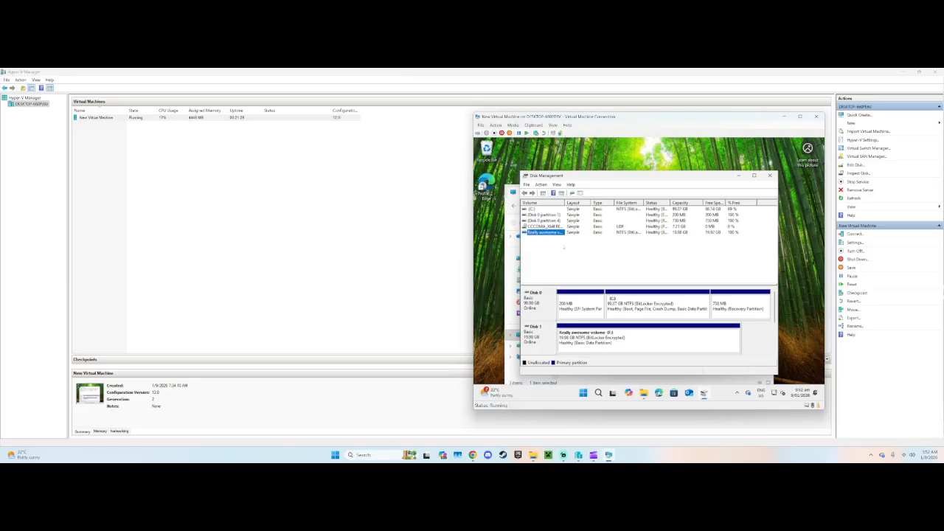
pyautogui.click(564, 248)
pyautogui.click(769, 175)
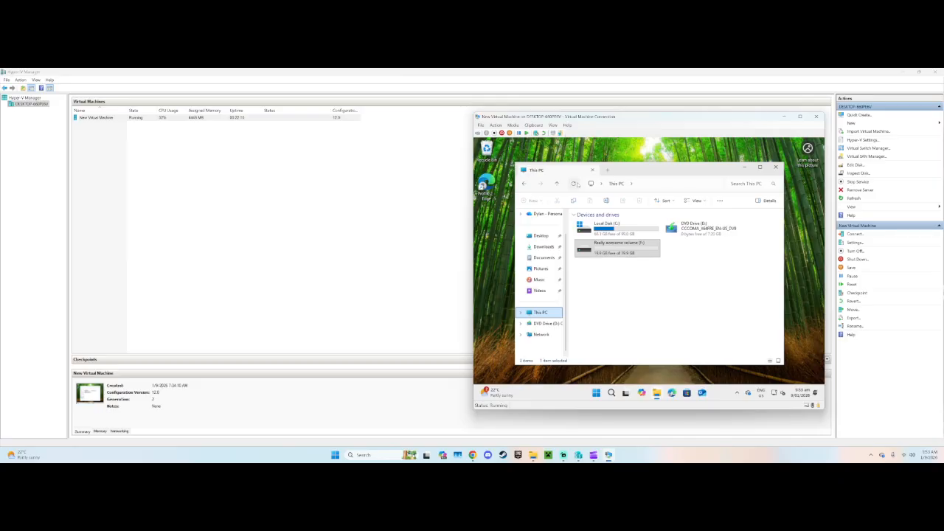
# Clear the drive selection in This PC, switch to Streamlabs Desktop, and show the VM source in the scene
pyautogui.click(671, 297)
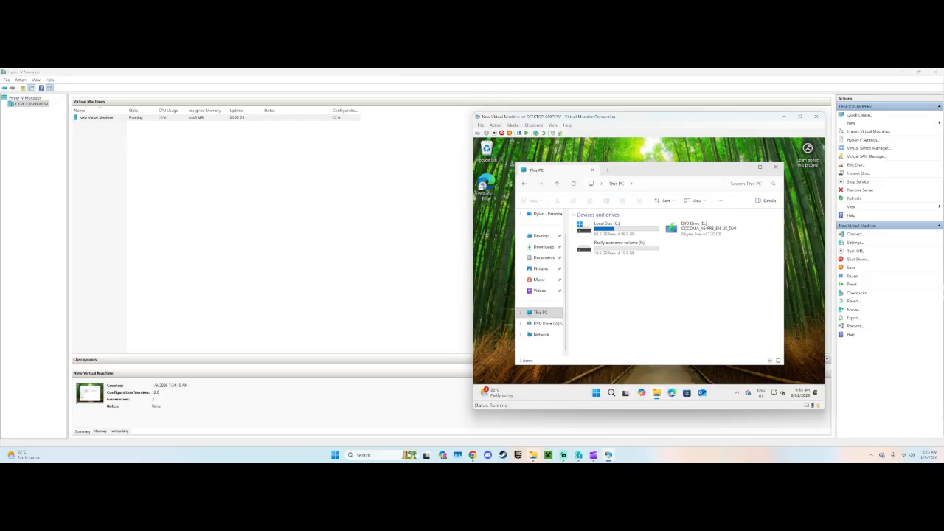
pyautogui.click(563, 454)
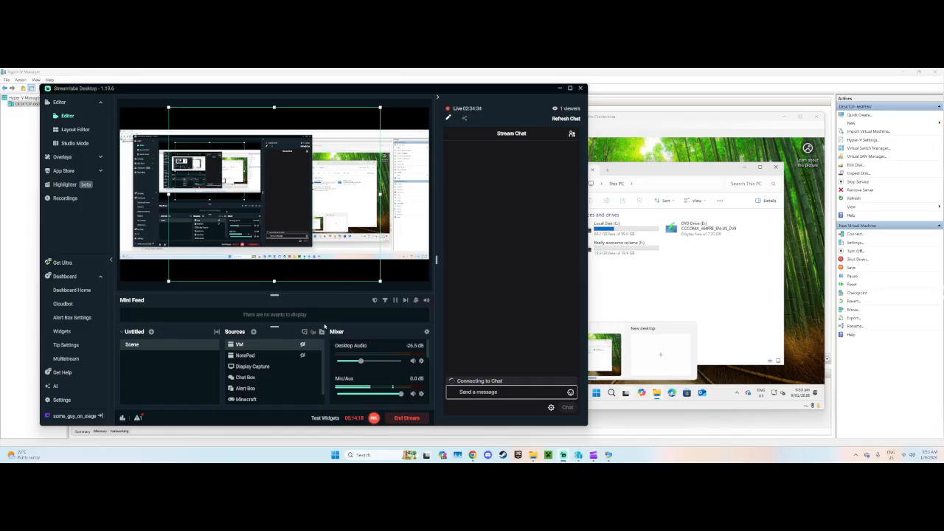
pyautogui.click(302, 345)
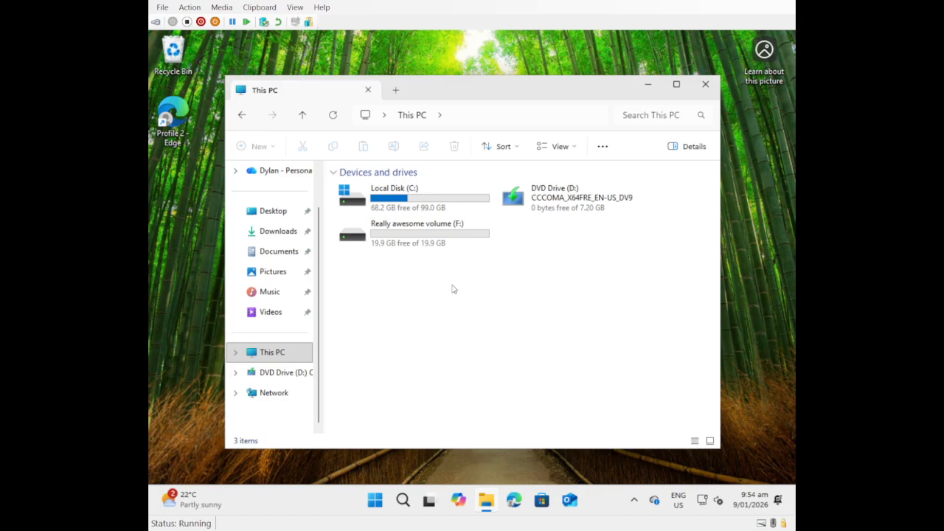
# Go to the Downloads folder in the virtual machine and open its properties
pyautogui.click(271, 232)
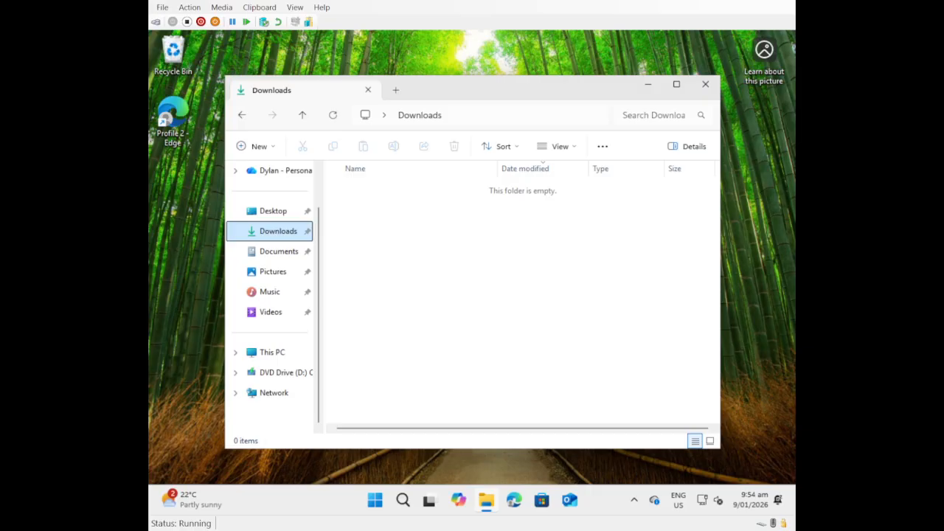
pyautogui.rightClick(411, 218)
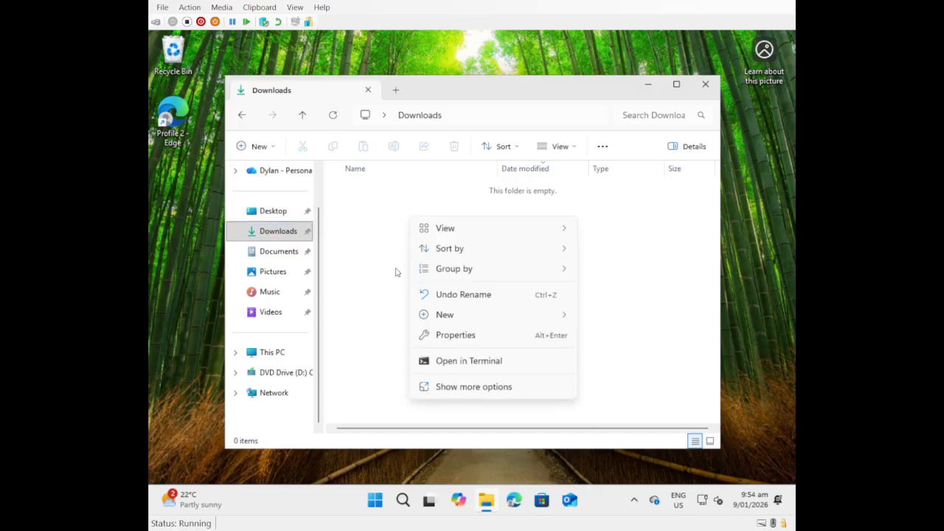
pyautogui.click(437, 339)
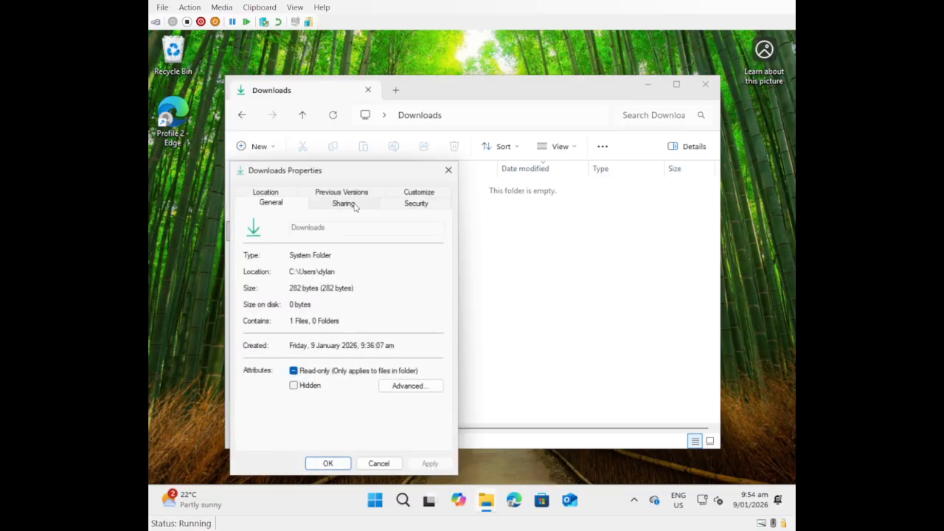
# Review the Downloads folder's location, security and sharing properties, including the people it is shared with over the network
pyautogui.click(355, 206)
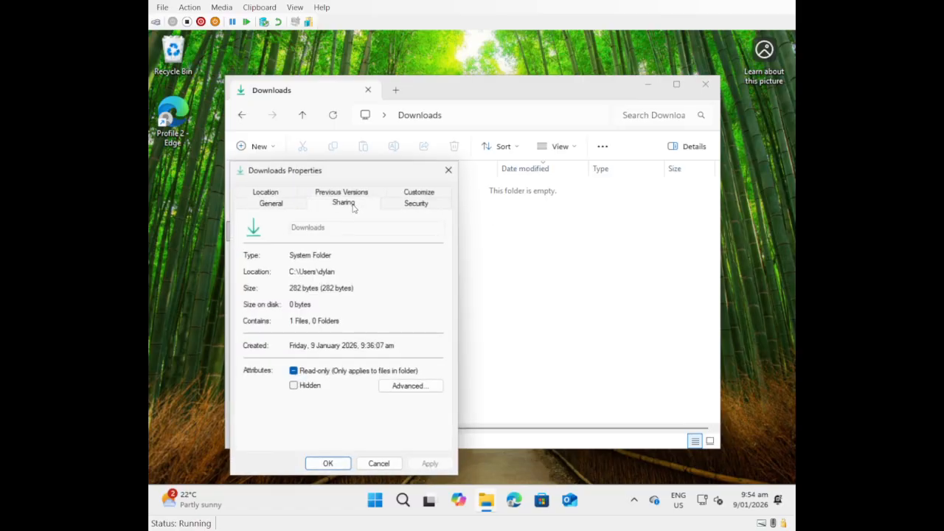
pyautogui.click(280, 196)
pyautogui.click(320, 209)
pyautogui.click(398, 209)
pyautogui.click(407, 194)
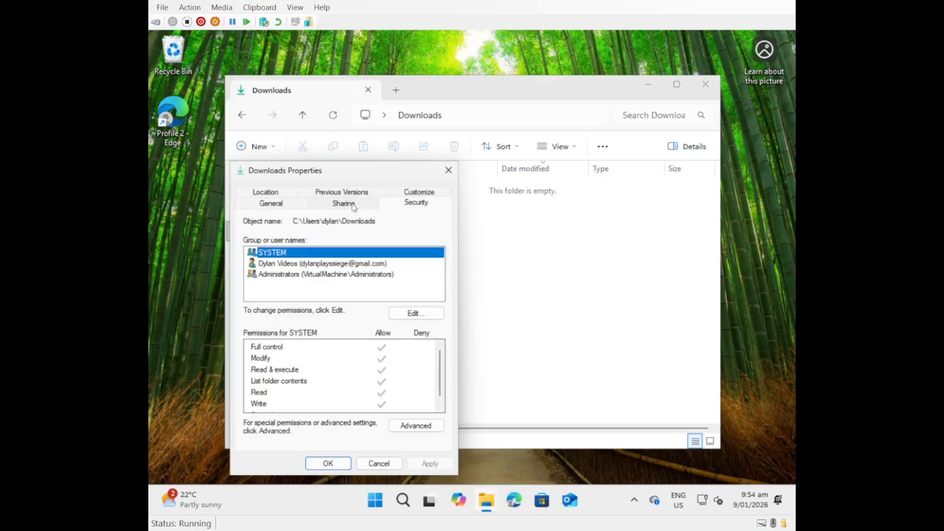
pyautogui.click(352, 208)
pyautogui.click(293, 209)
pyautogui.click(335, 210)
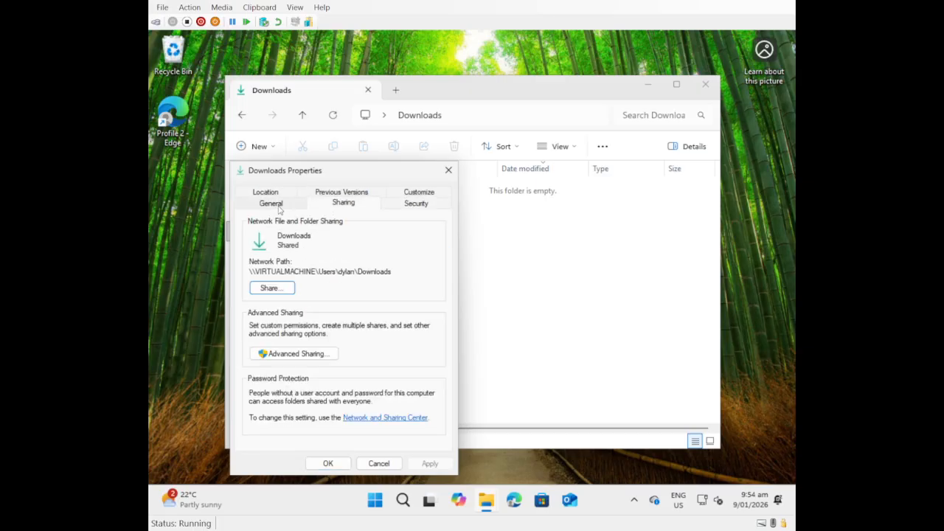
pyautogui.click(281, 210)
pyautogui.click(322, 209)
pyautogui.click(277, 289)
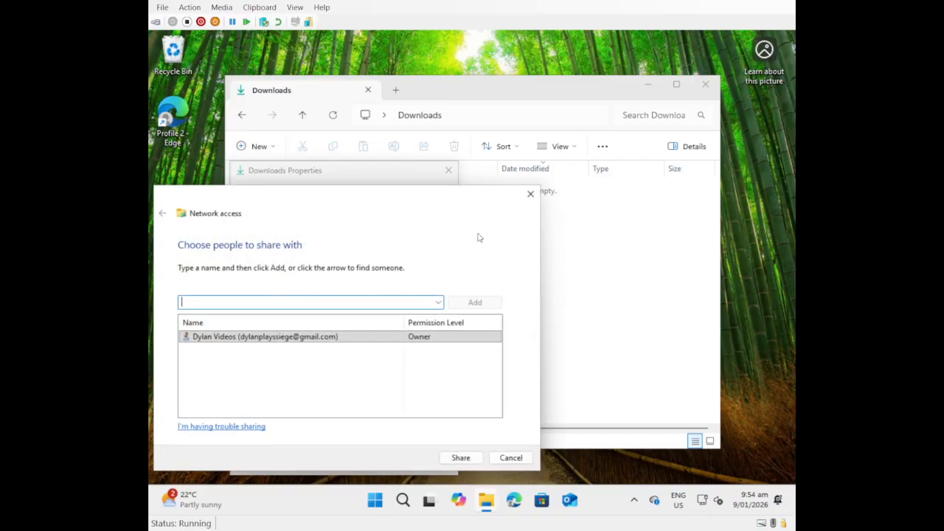
pyautogui.click(529, 195)
# Share the Downloads folder through Advanced Sharing with Full Control allowed for Everyone, and close its properties
pyautogui.click(324, 356)
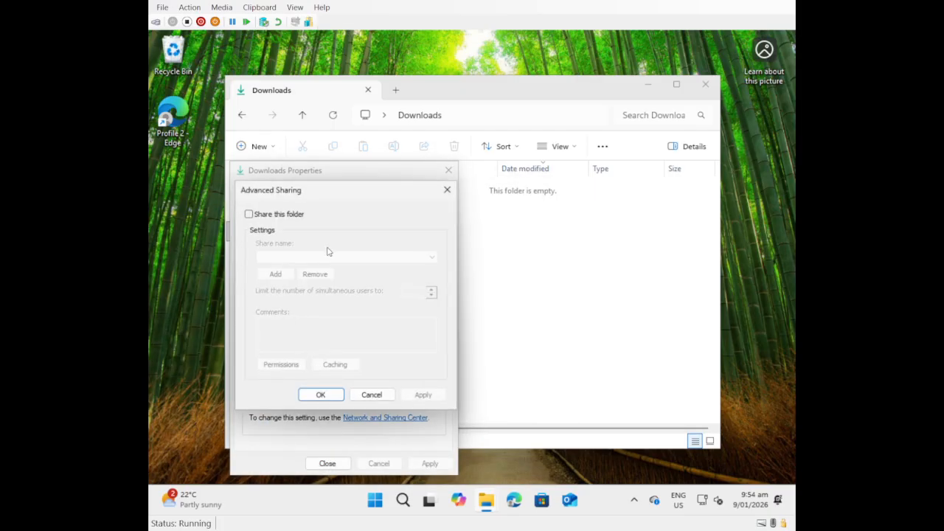
pyautogui.click(287, 214)
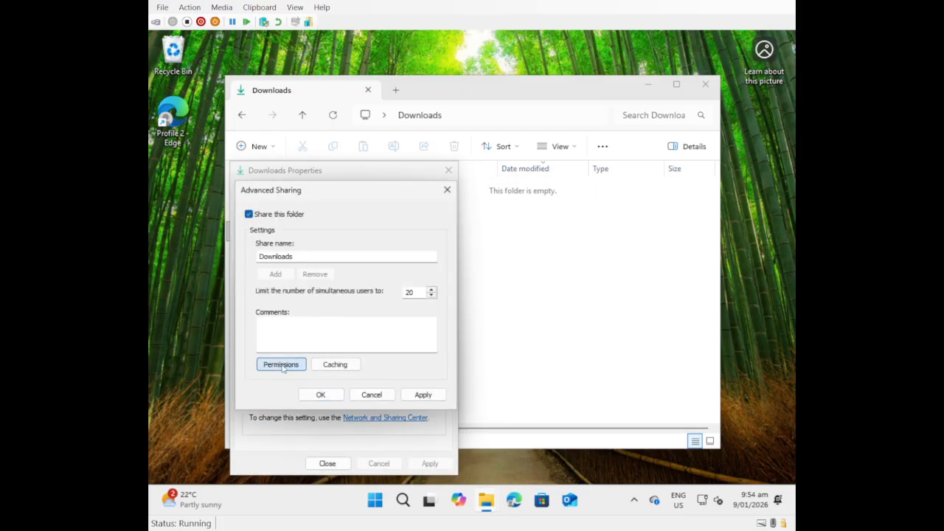
pyautogui.click(279, 364)
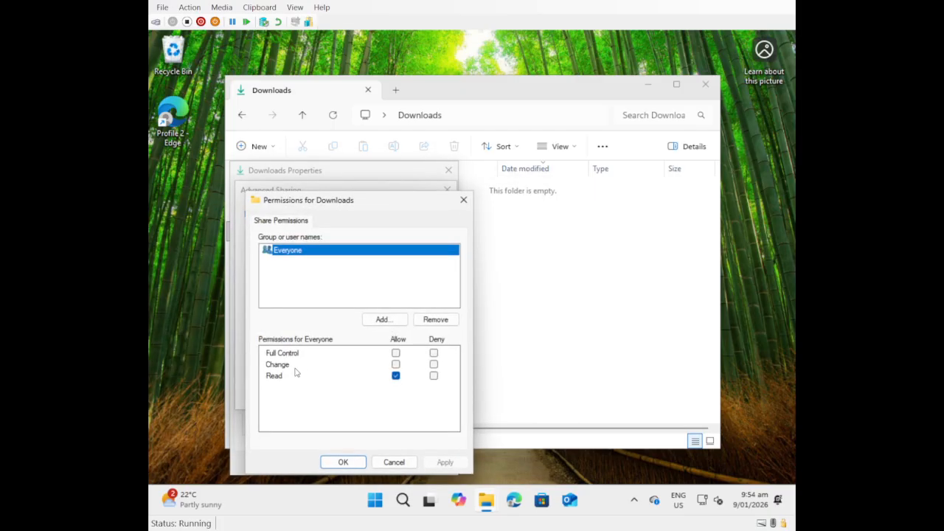
pyautogui.click(395, 353)
pyautogui.click(345, 463)
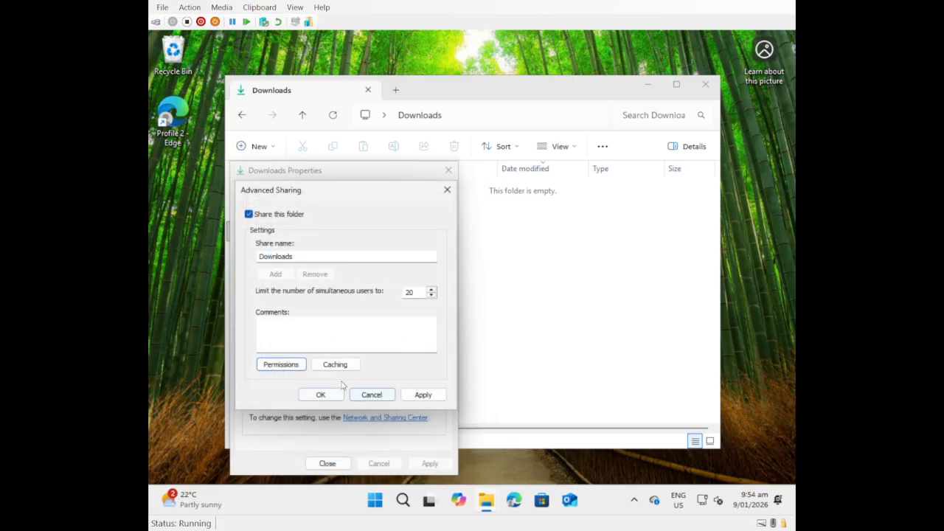
pyautogui.click(360, 459)
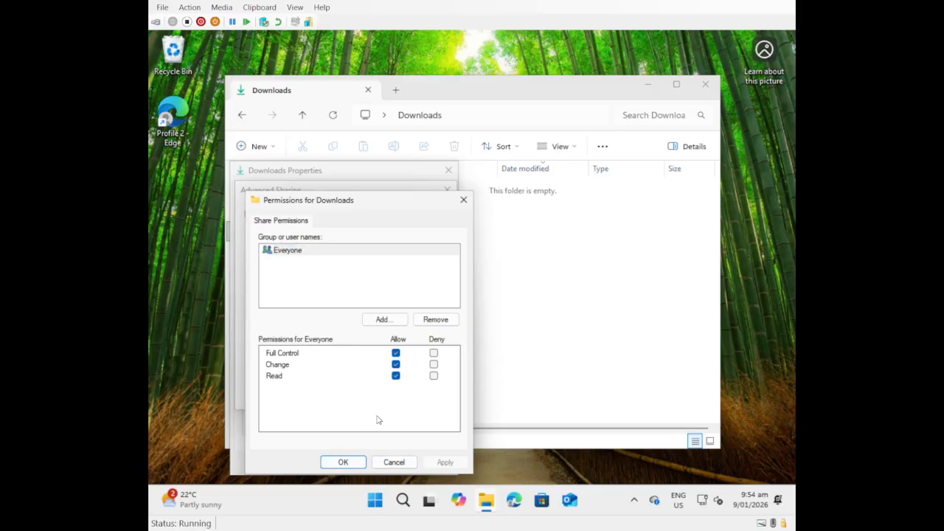
pyautogui.click(319, 393)
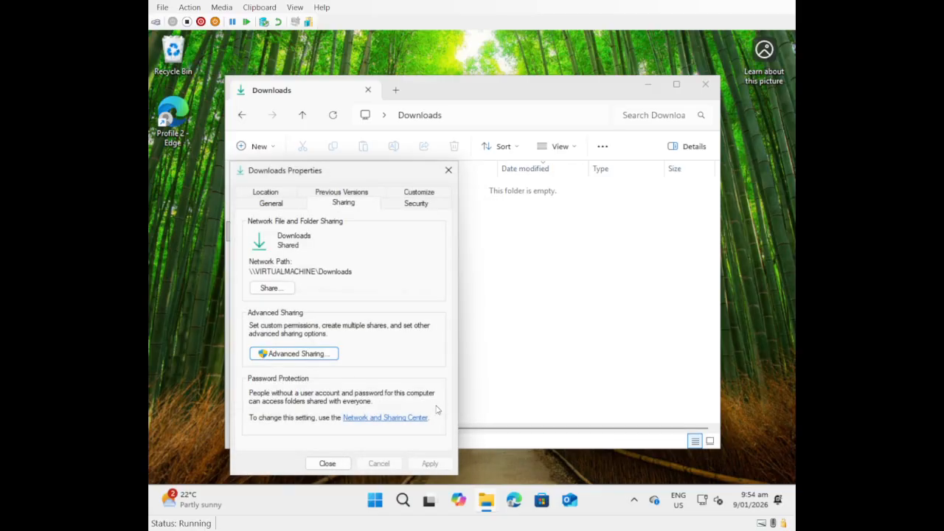
pyautogui.click(346, 465)
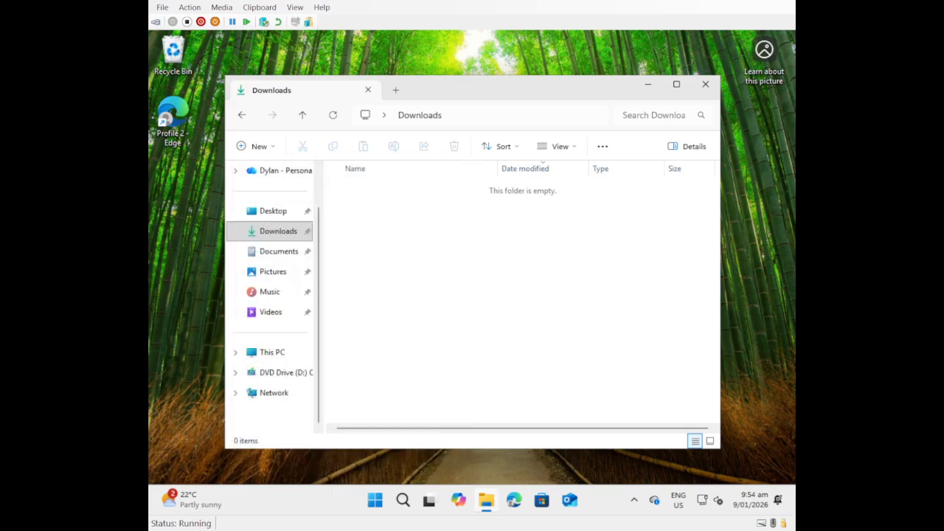
# Check the contents of New folder on the Really awesome volume (F:) and close File Explorer
pyautogui.click(691, 146)
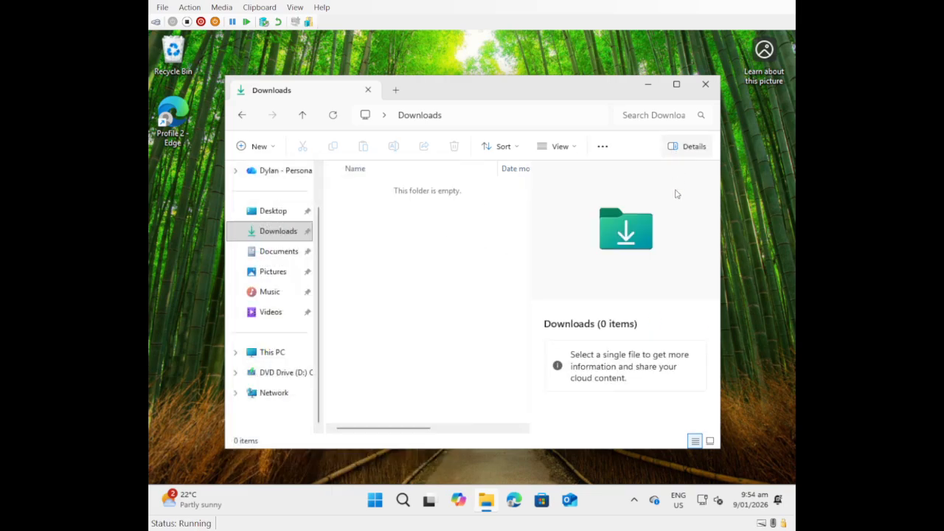
pyautogui.click(672, 148)
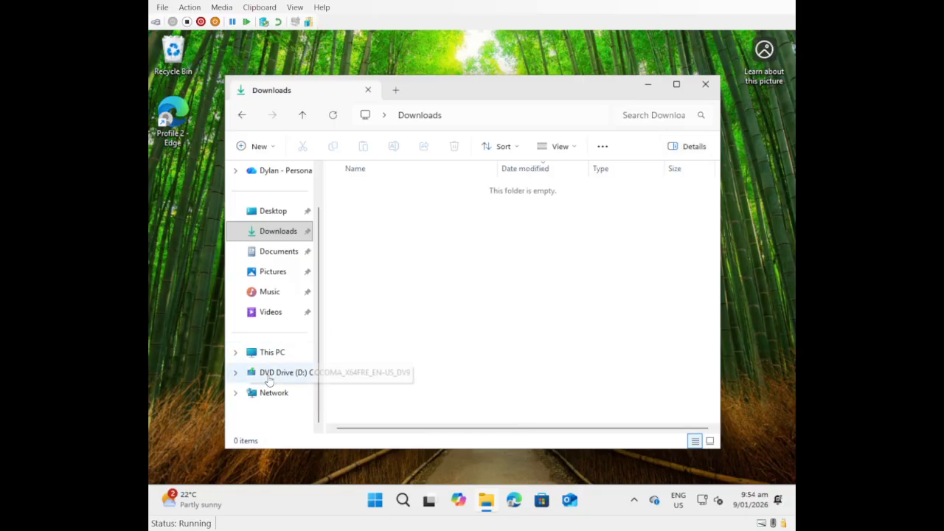
pyautogui.click(272, 357)
pyautogui.doubleClick(413, 232)
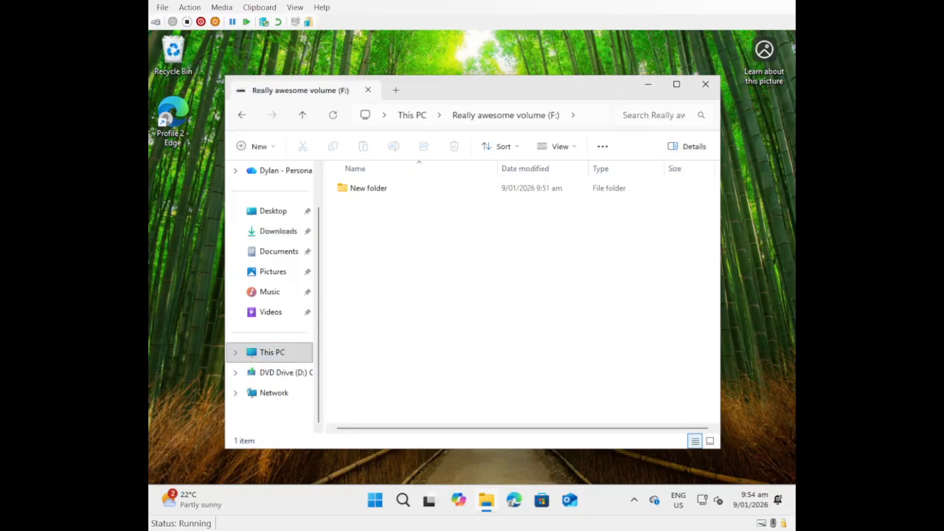
pyautogui.doubleClick(480, 193)
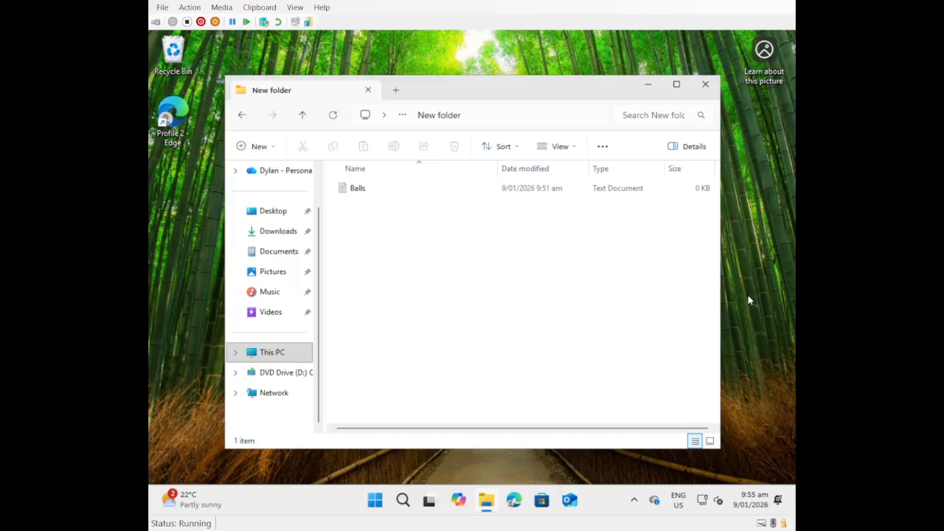
pyautogui.click(705, 84)
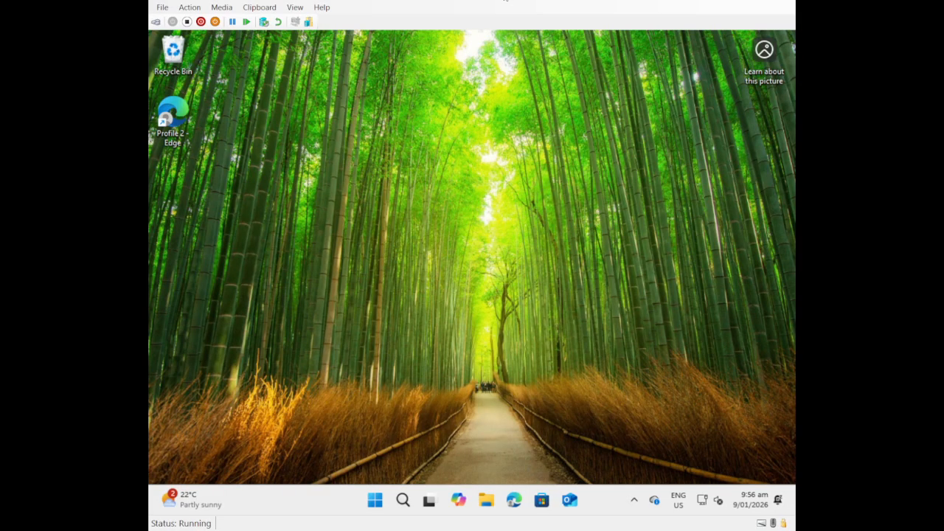
pyautogui.moveTo(483, 119); pyautogui.dragTo(354, 285)
pyautogui.moveTo(320, 159); pyautogui.dragTo(533, 295)
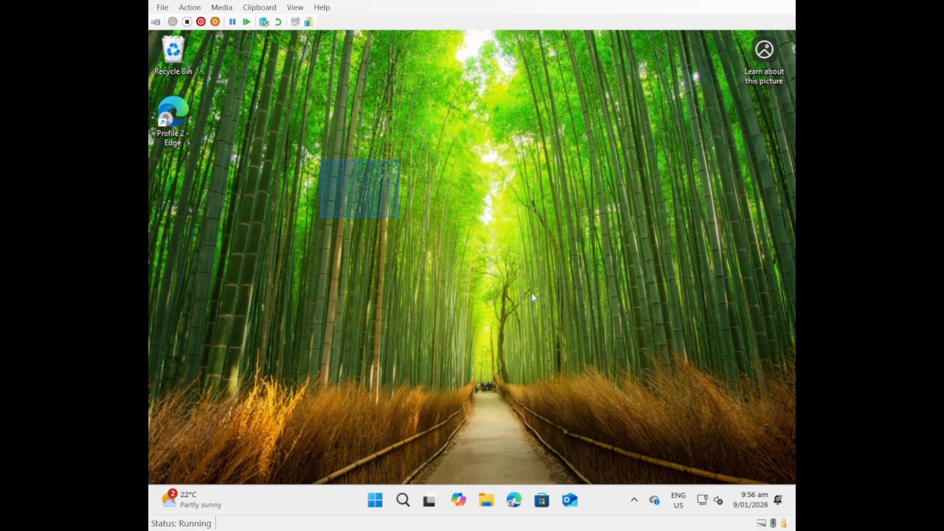
# Create a new folder on the virtual machine's desktop, keeping the name New folder, and check its contents
pyautogui.rightClick(413, 175)
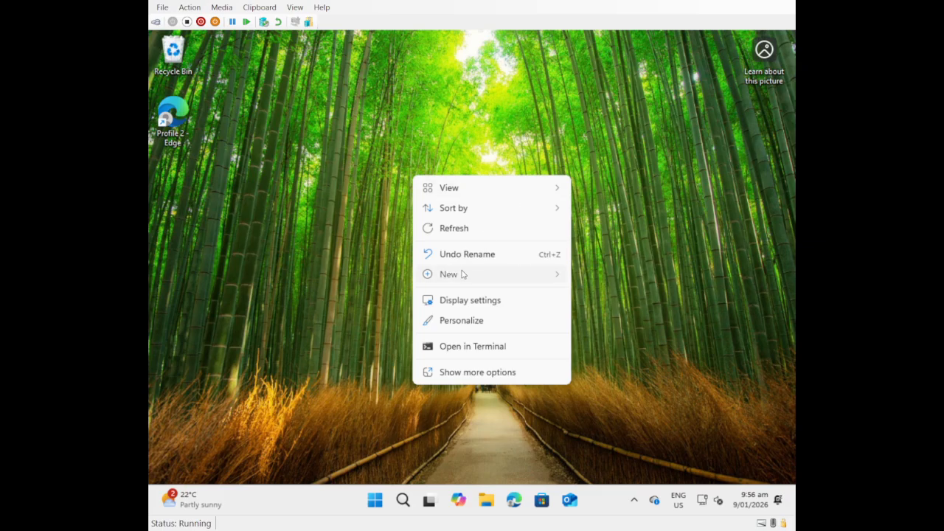
pyautogui.moveTo(463, 275)
pyautogui.click(604, 275)
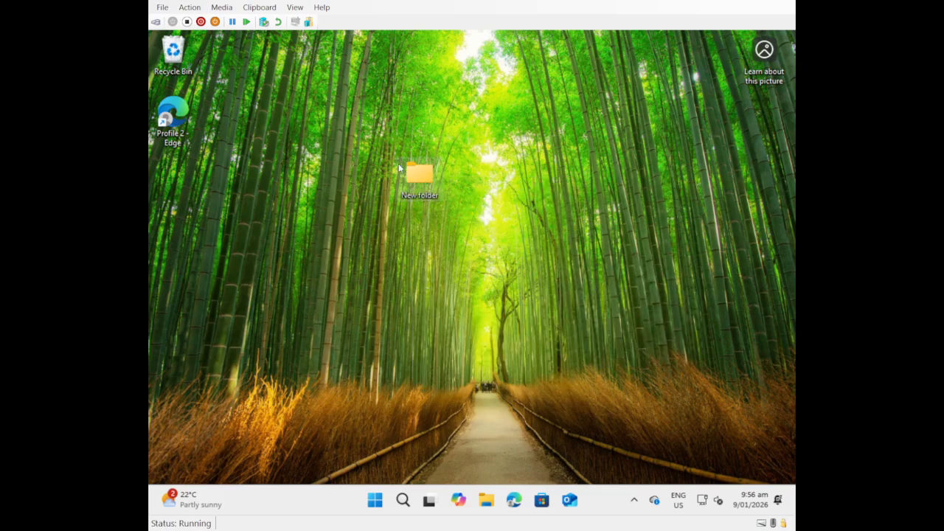
pyautogui.doubleClick(415, 174)
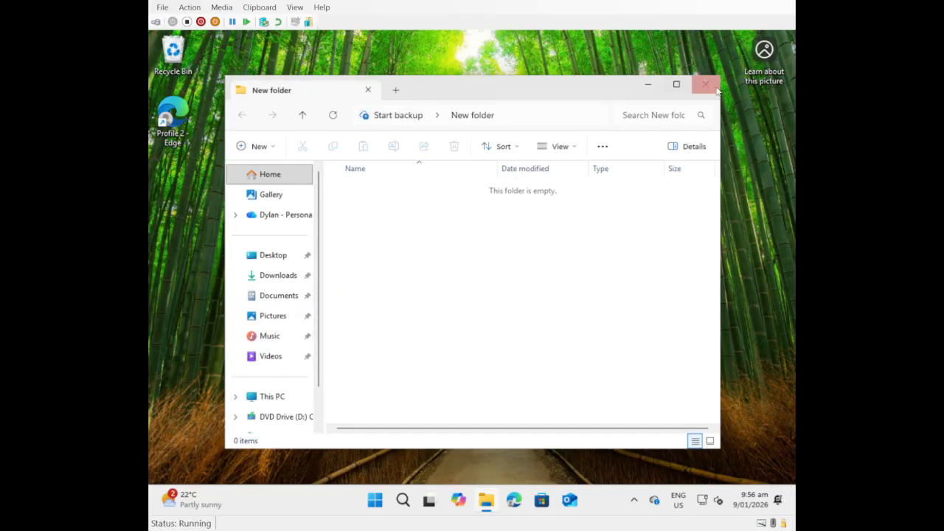
pyautogui.click(717, 89)
# Review the desktop folder's general, sharing, customization and security properties, including the permissions of each listed group or user
pyautogui.rightClick(426, 171)
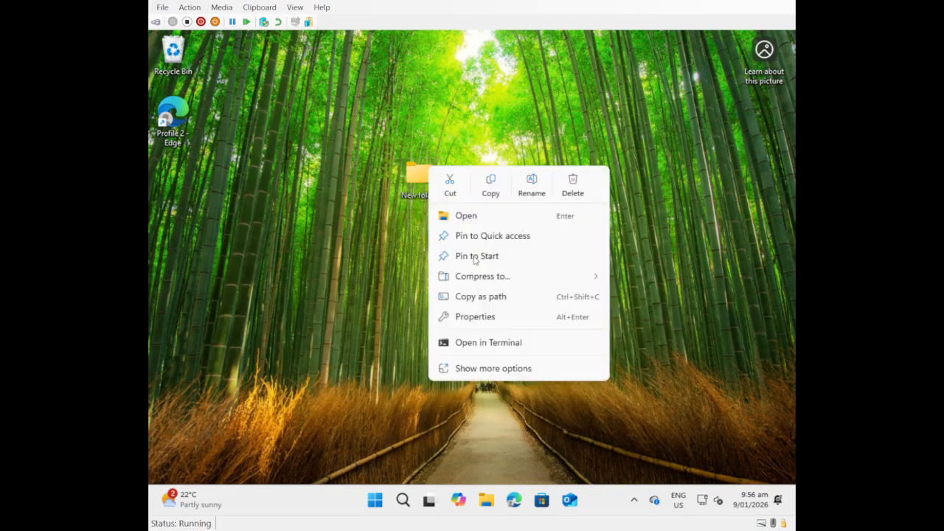
pyautogui.click(484, 315)
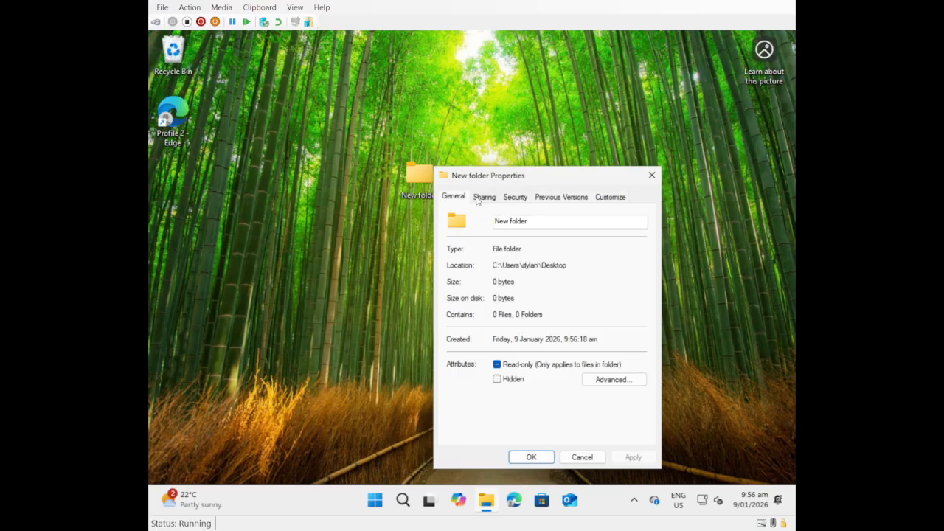
pyautogui.click(514, 201)
pyautogui.click(493, 200)
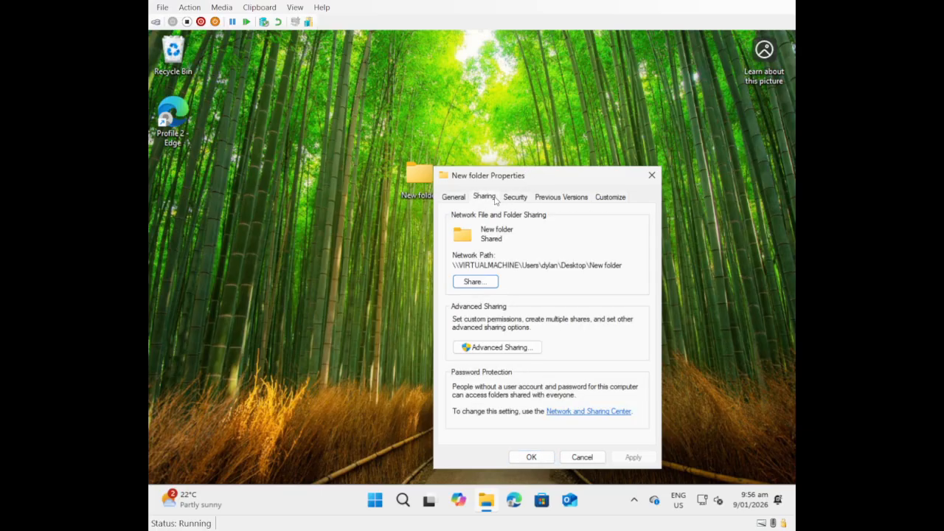
pyautogui.click(549, 198)
pyautogui.click(611, 196)
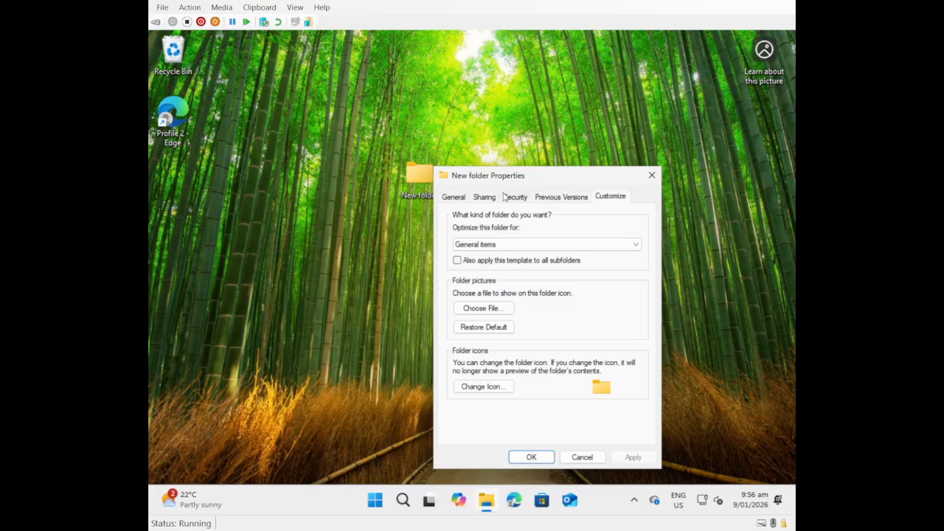
pyautogui.click(504, 195)
pyautogui.click(511, 258)
pyautogui.click(506, 269)
pyautogui.click(503, 247)
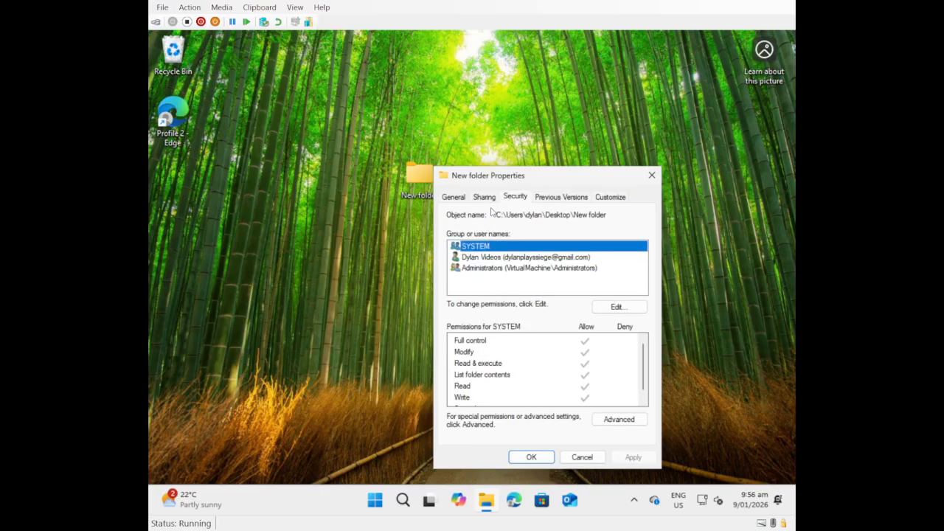
# Share the desktop folder through Advanced Sharing under the share name New folder
pyautogui.click(483, 197)
pyautogui.click(497, 346)
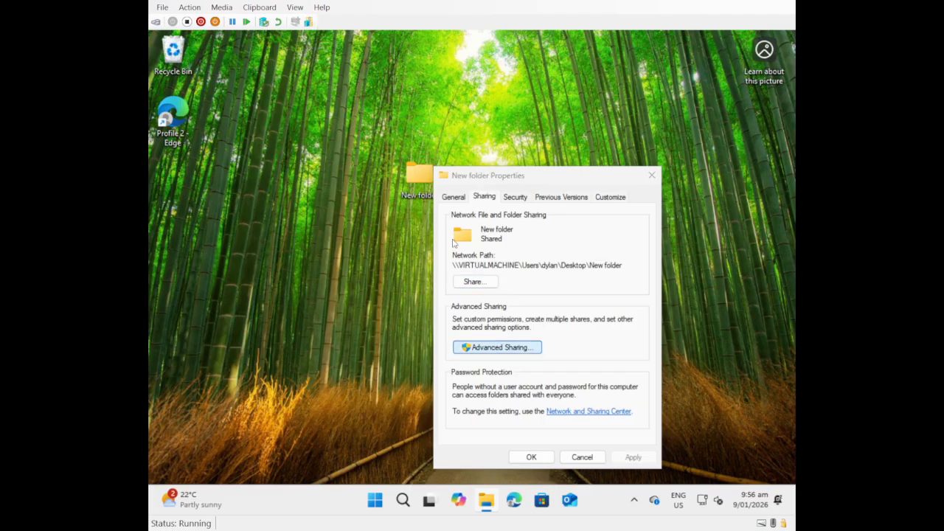
pyautogui.click(649, 194)
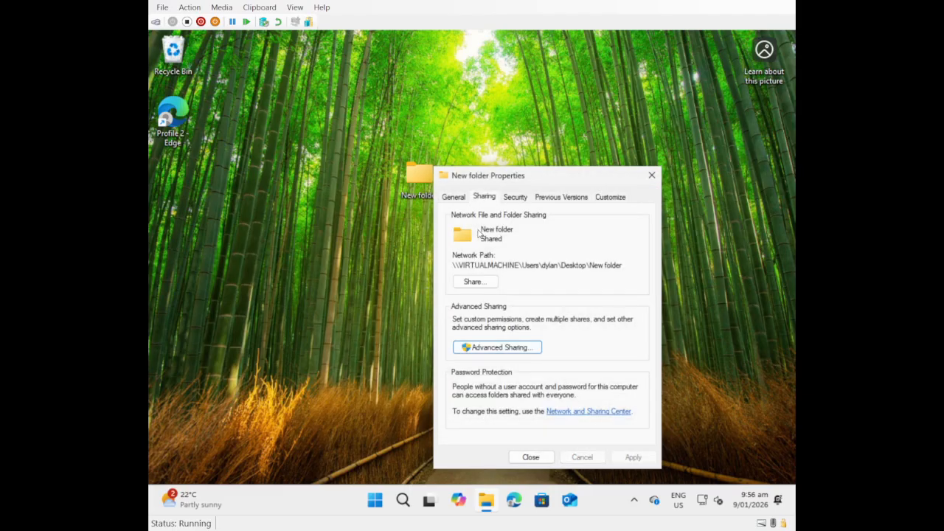
pyautogui.click(506, 345)
pyautogui.click(454, 221)
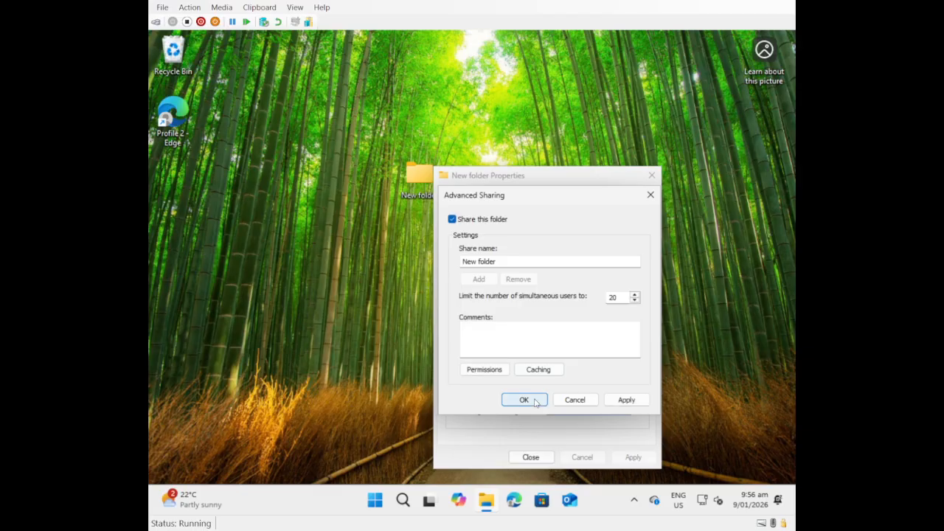
pyautogui.click(525, 400)
# Review the advanced sharing settings for private and public networks, and close Settings and the folder's properties
pyautogui.click(590, 411)
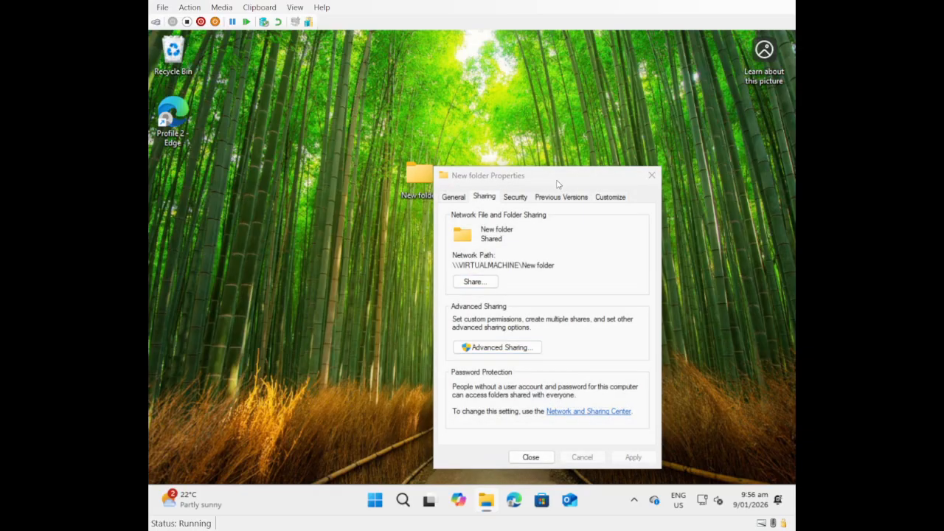
pyautogui.click(501, 194)
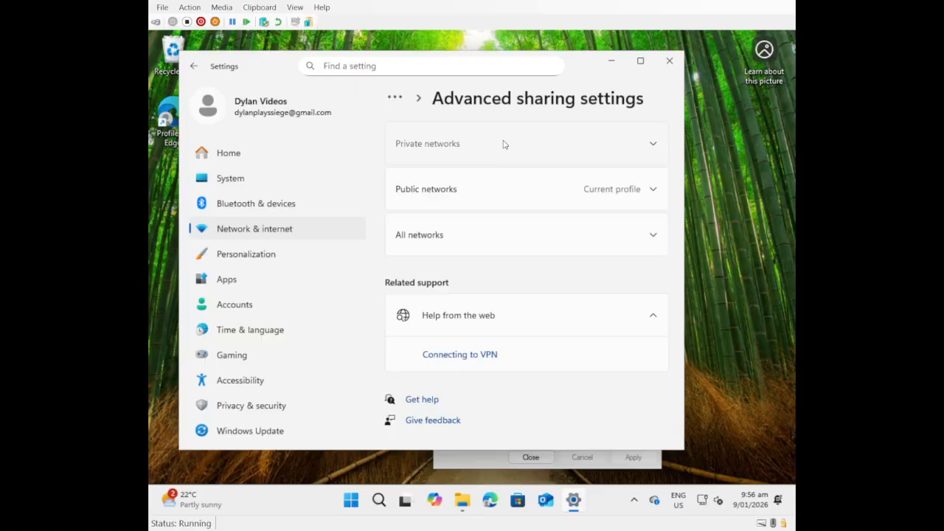
pyautogui.click(502, 143)
pyautogui.click(524, 311)
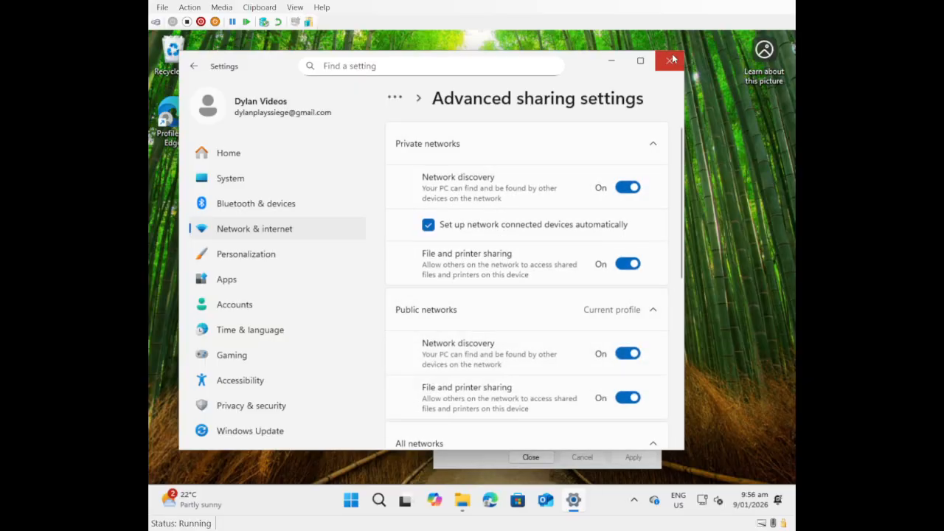
pyautogui.click(669, 61)
pyautogui.click(651, 174)
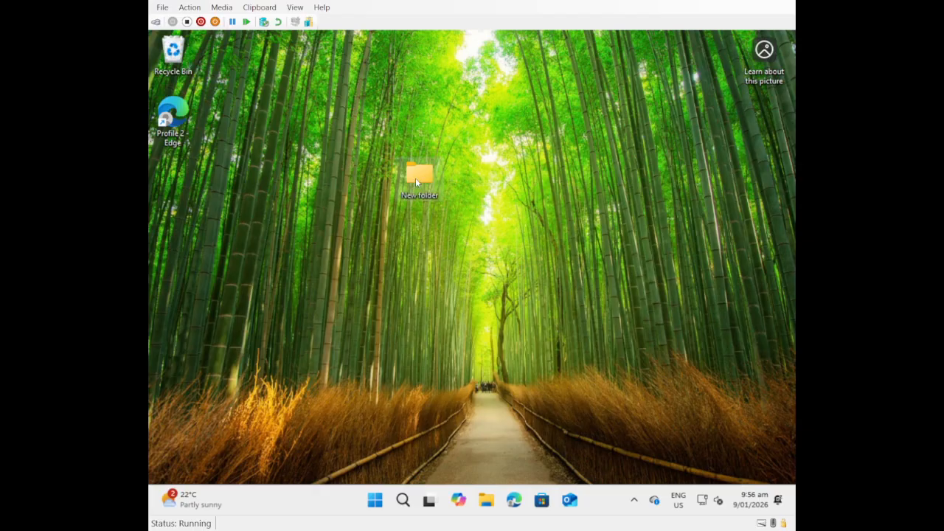
# Look through the quick settings tiles and bring up the Widgets board
pyautogui.click(679, 505)
pyautogui.click(698, 507)
pyautogui.click(700, 506)
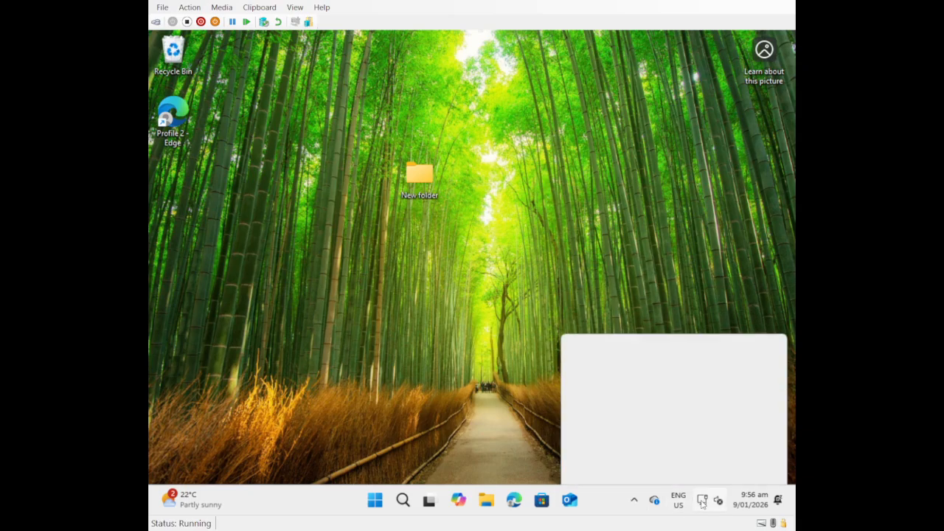
pyautogui.scroll(-1, 664, 361)
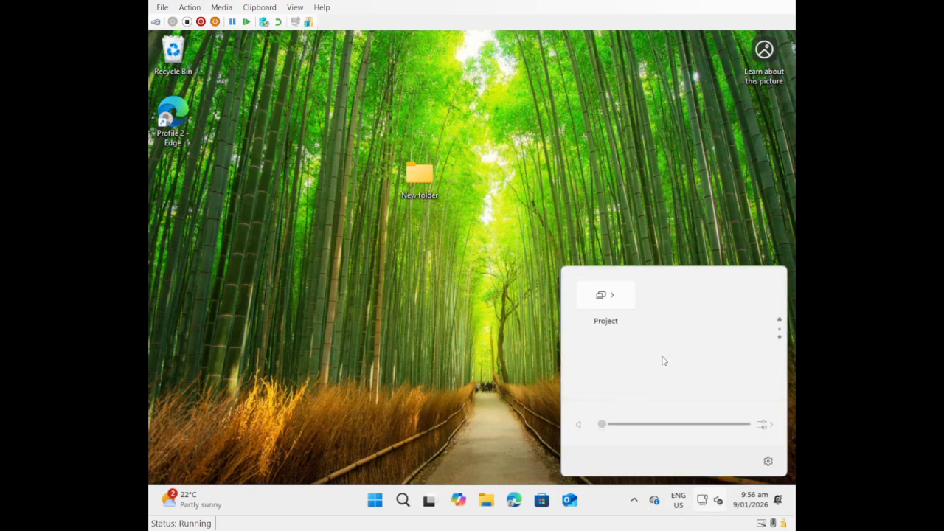
pyautogui.scroll(1, 664, 360)
pyautogui.moveTo(200, 500)
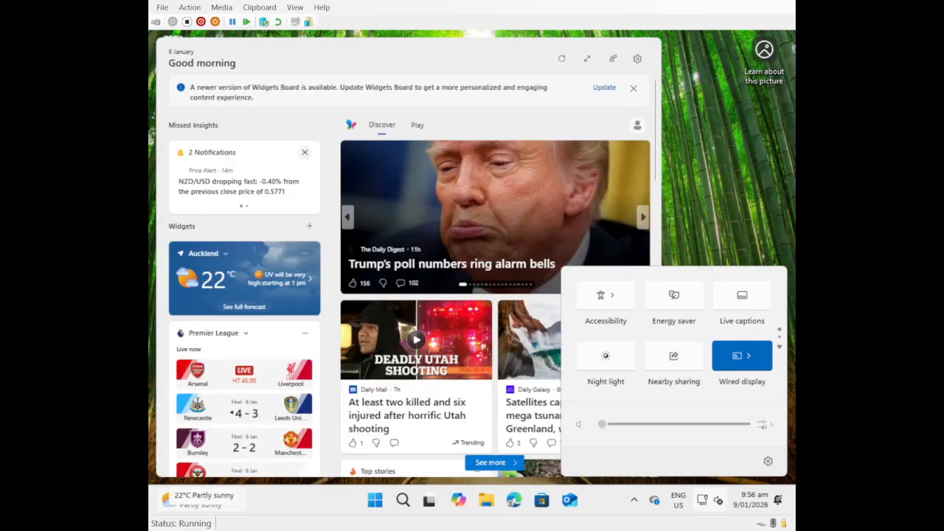